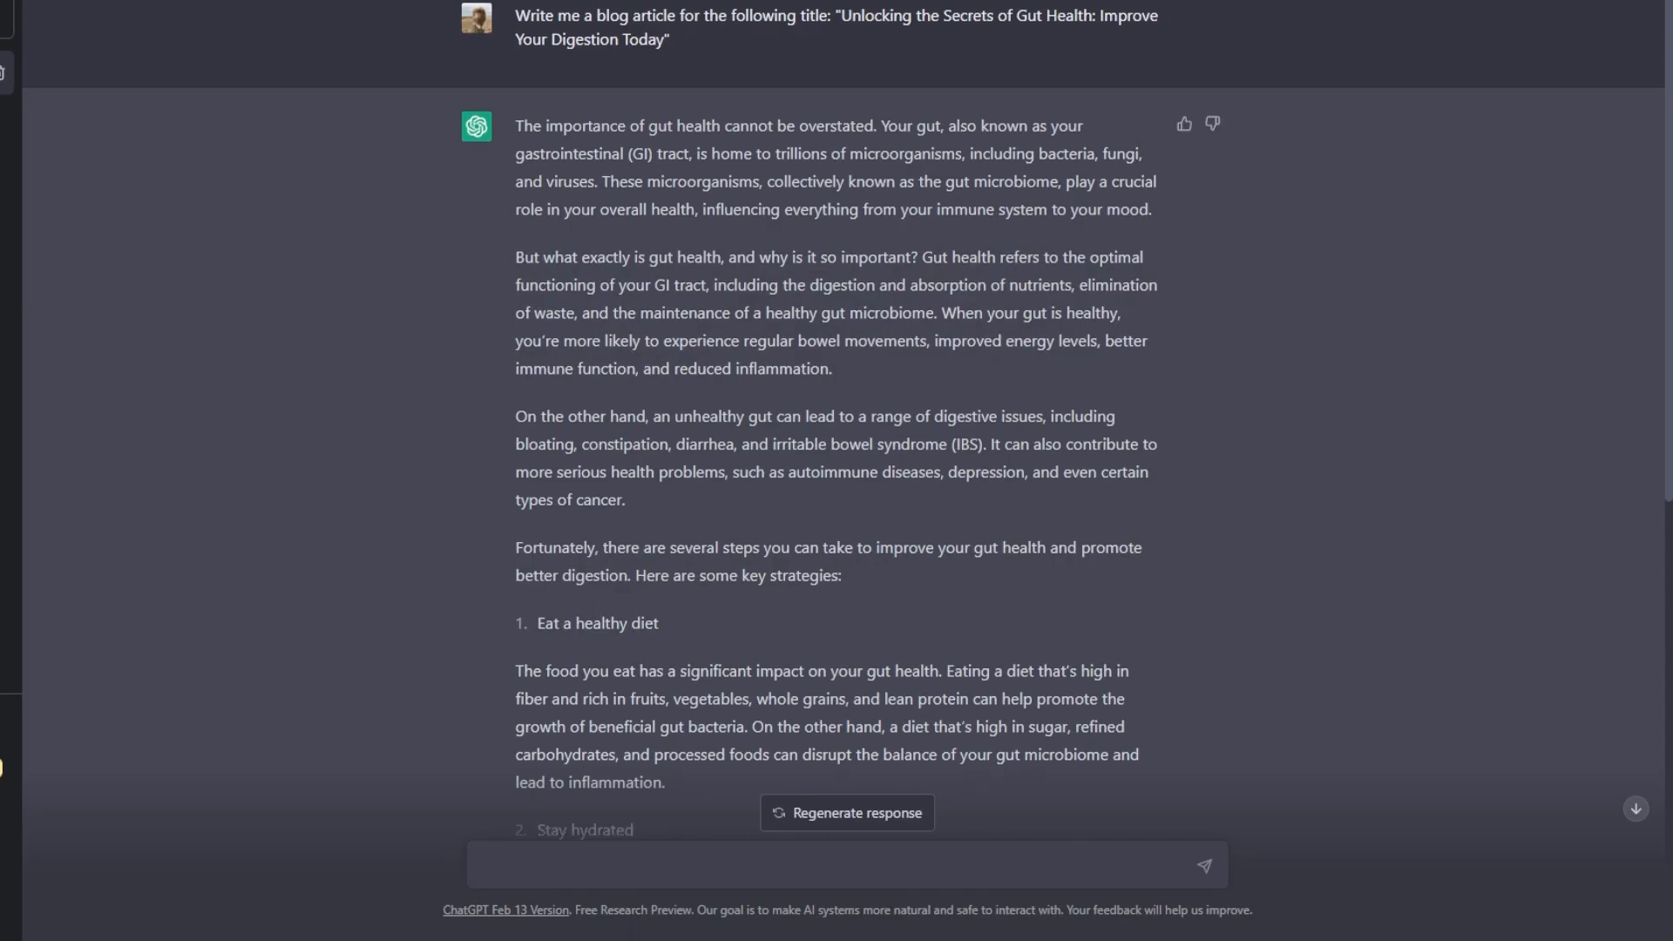
Review the generated gut health article and its rating in the Crossplag AI content detector
scroll(837, 435, down, 3)
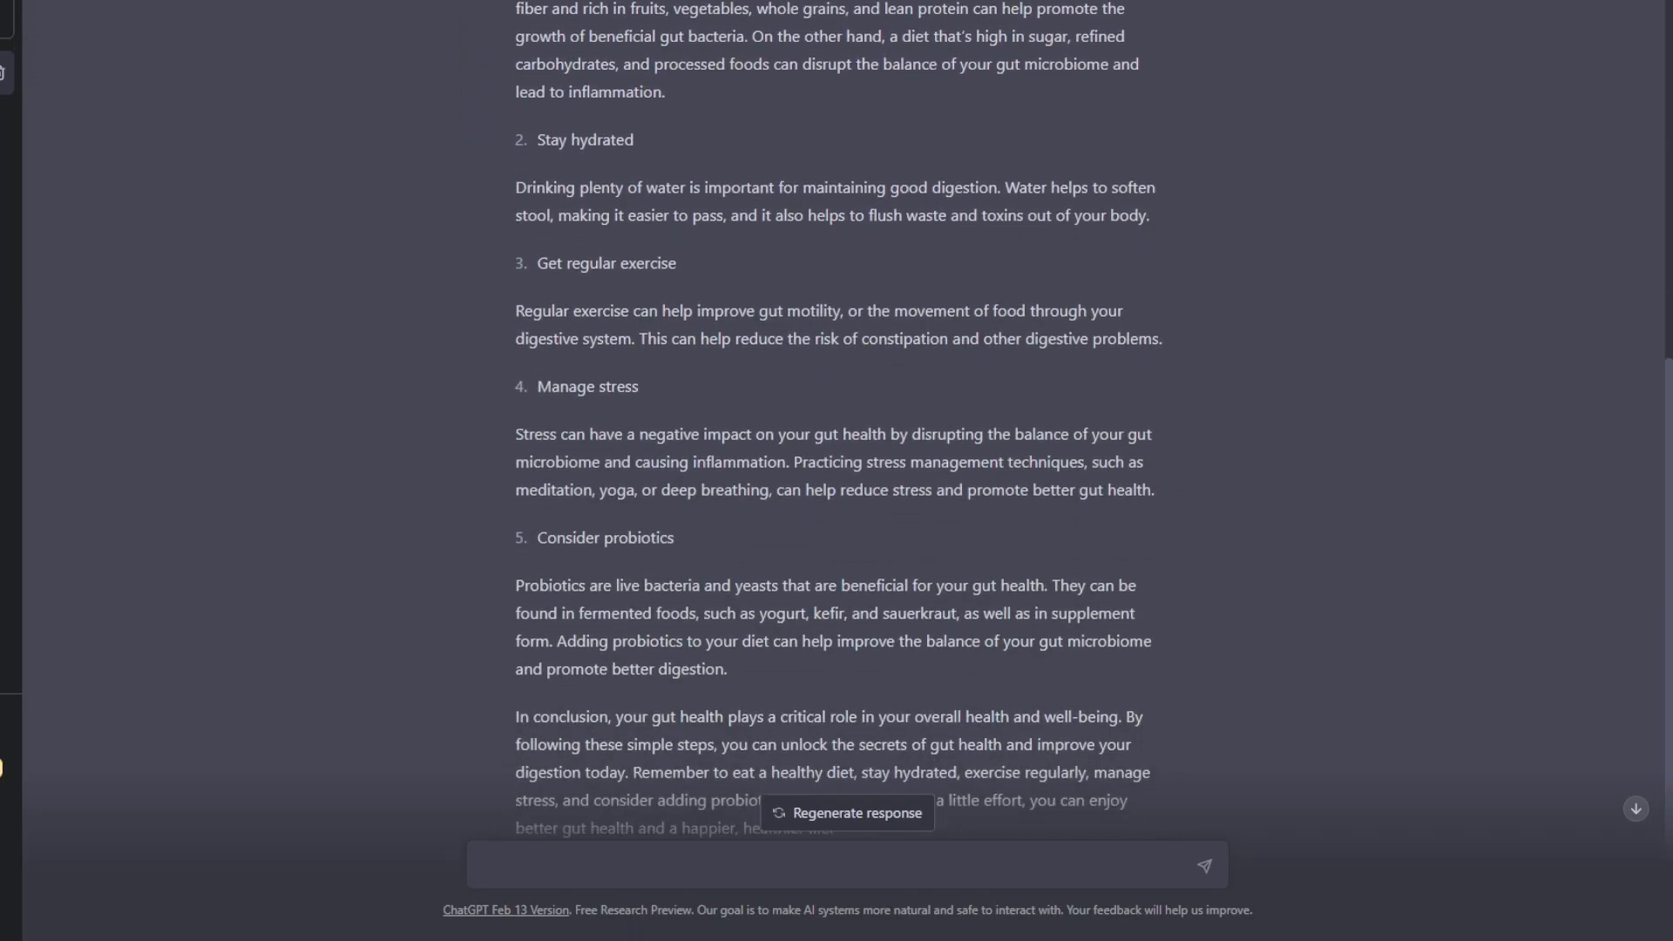
scroll(837, 436, down, 2)
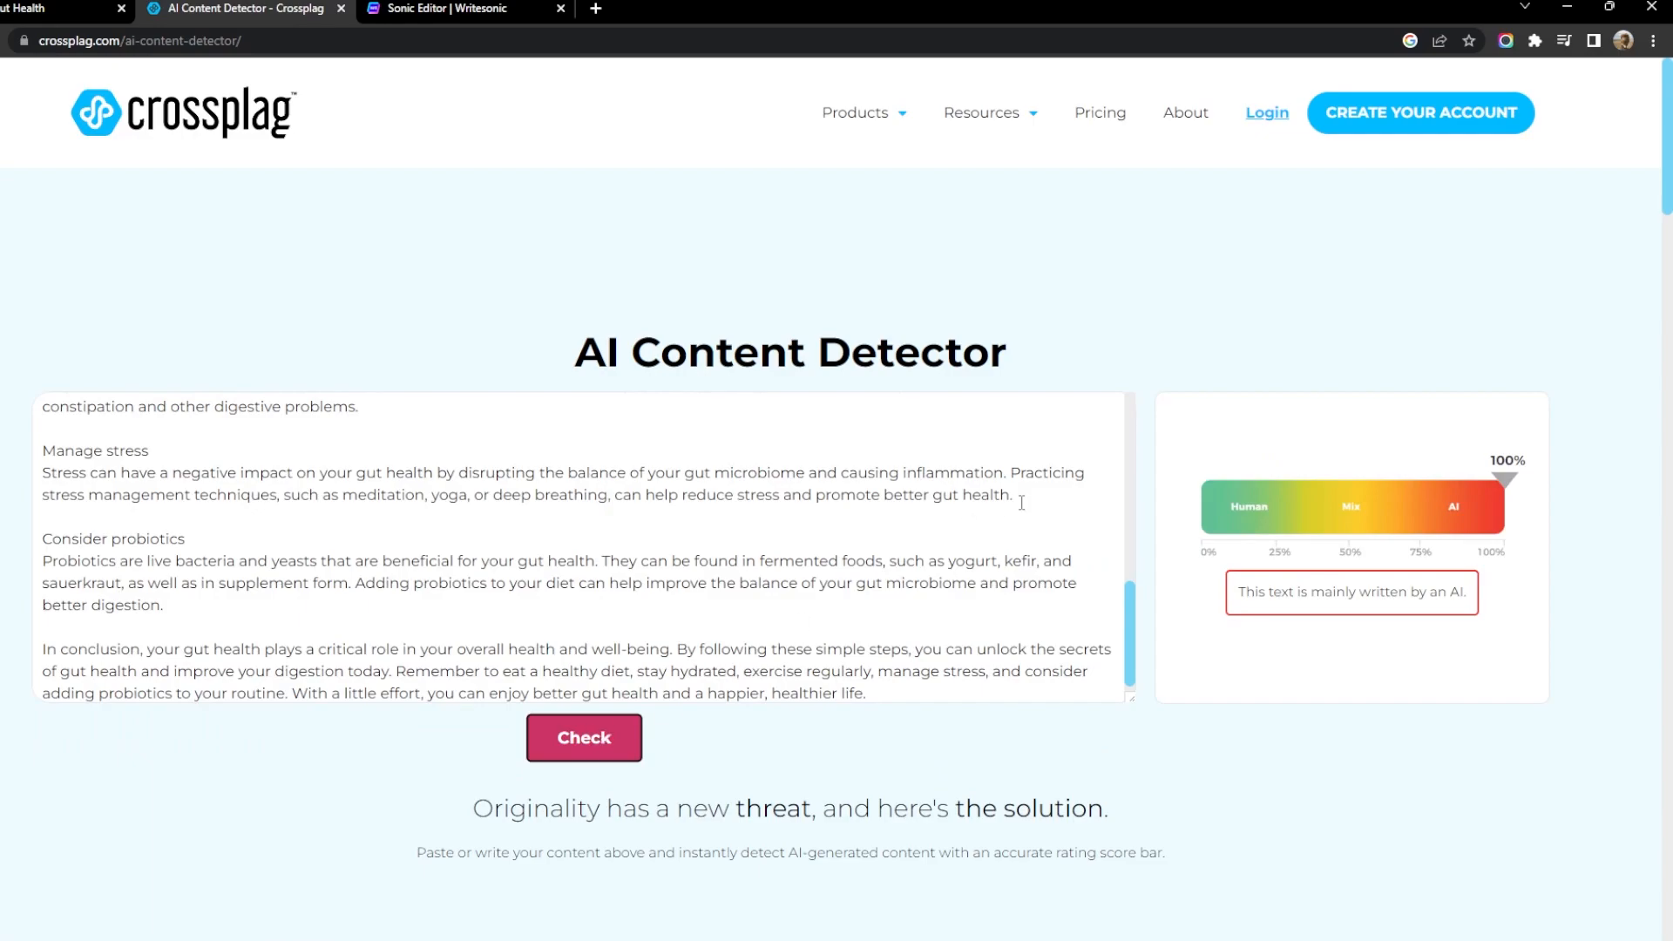
scroll(845, 549, down, 1)
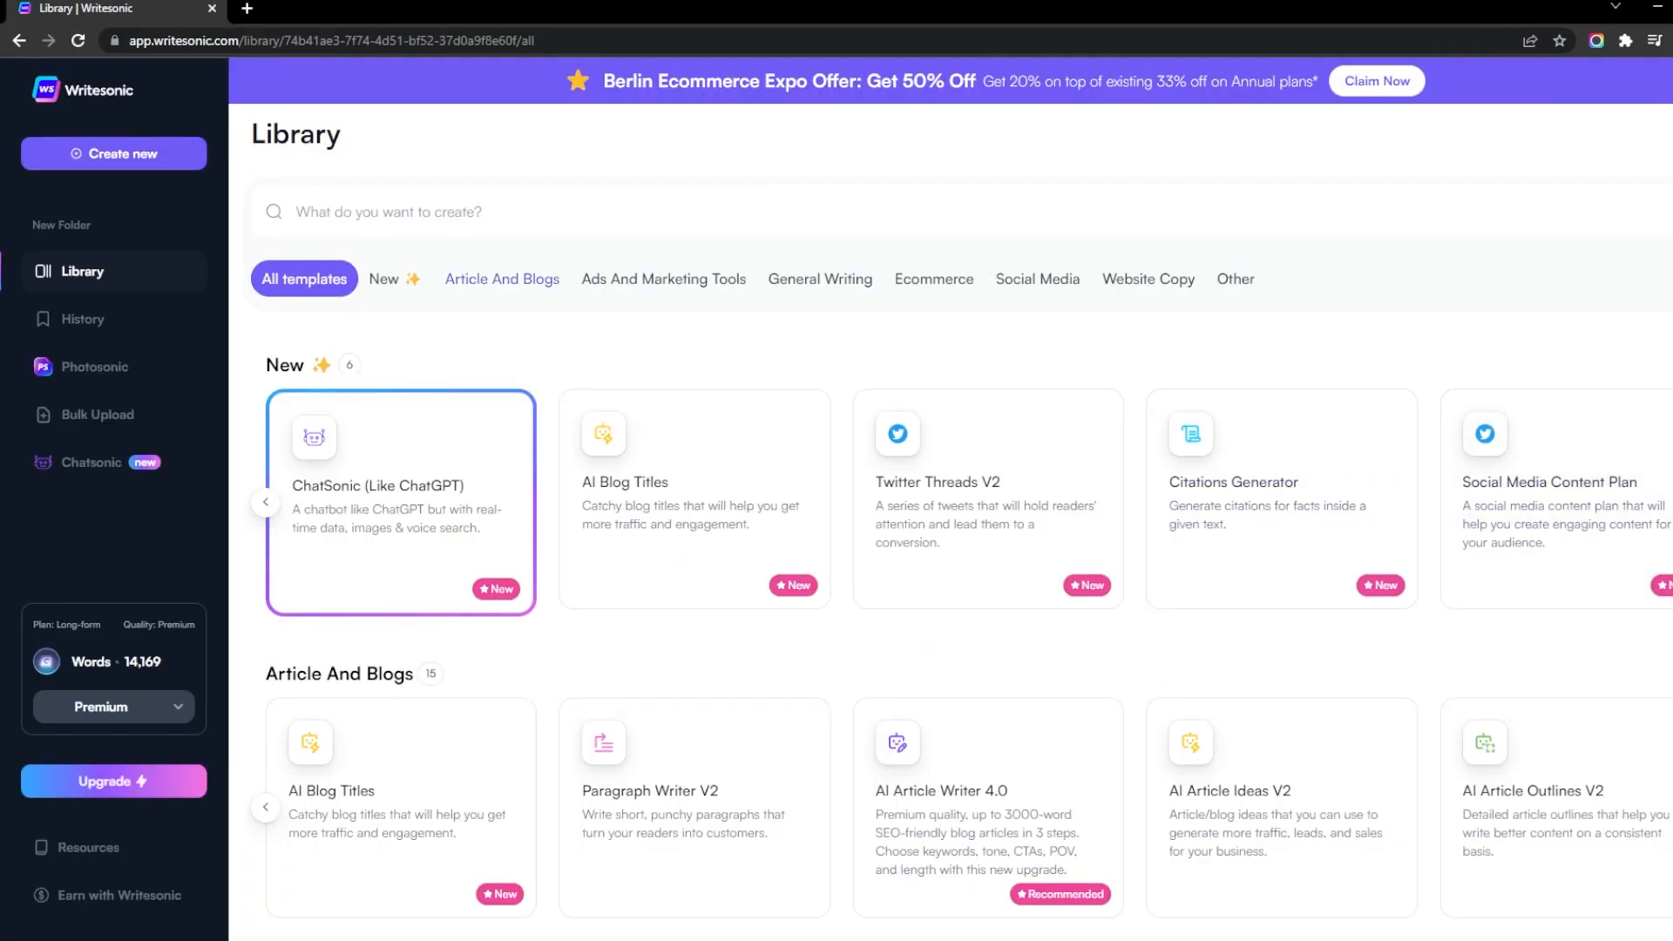
Open the AI Article Writer 4.0 template in Writesonic's article and blog templates and set the topic to "Gut Health"
click(502, 279)
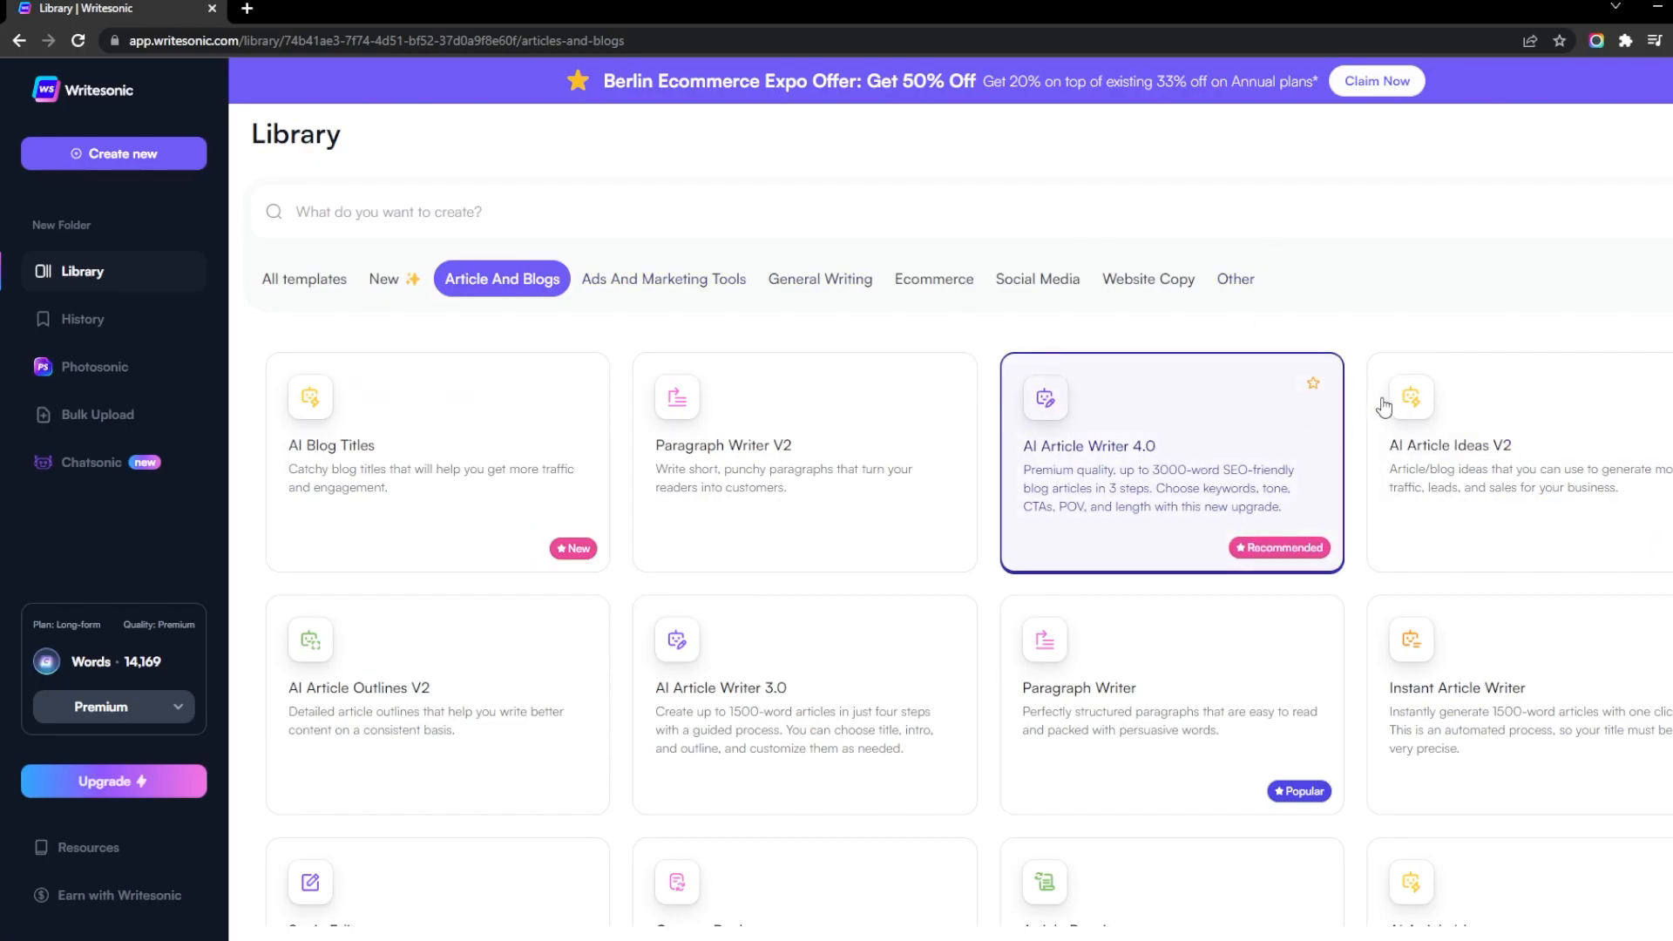
click(1312, 388)
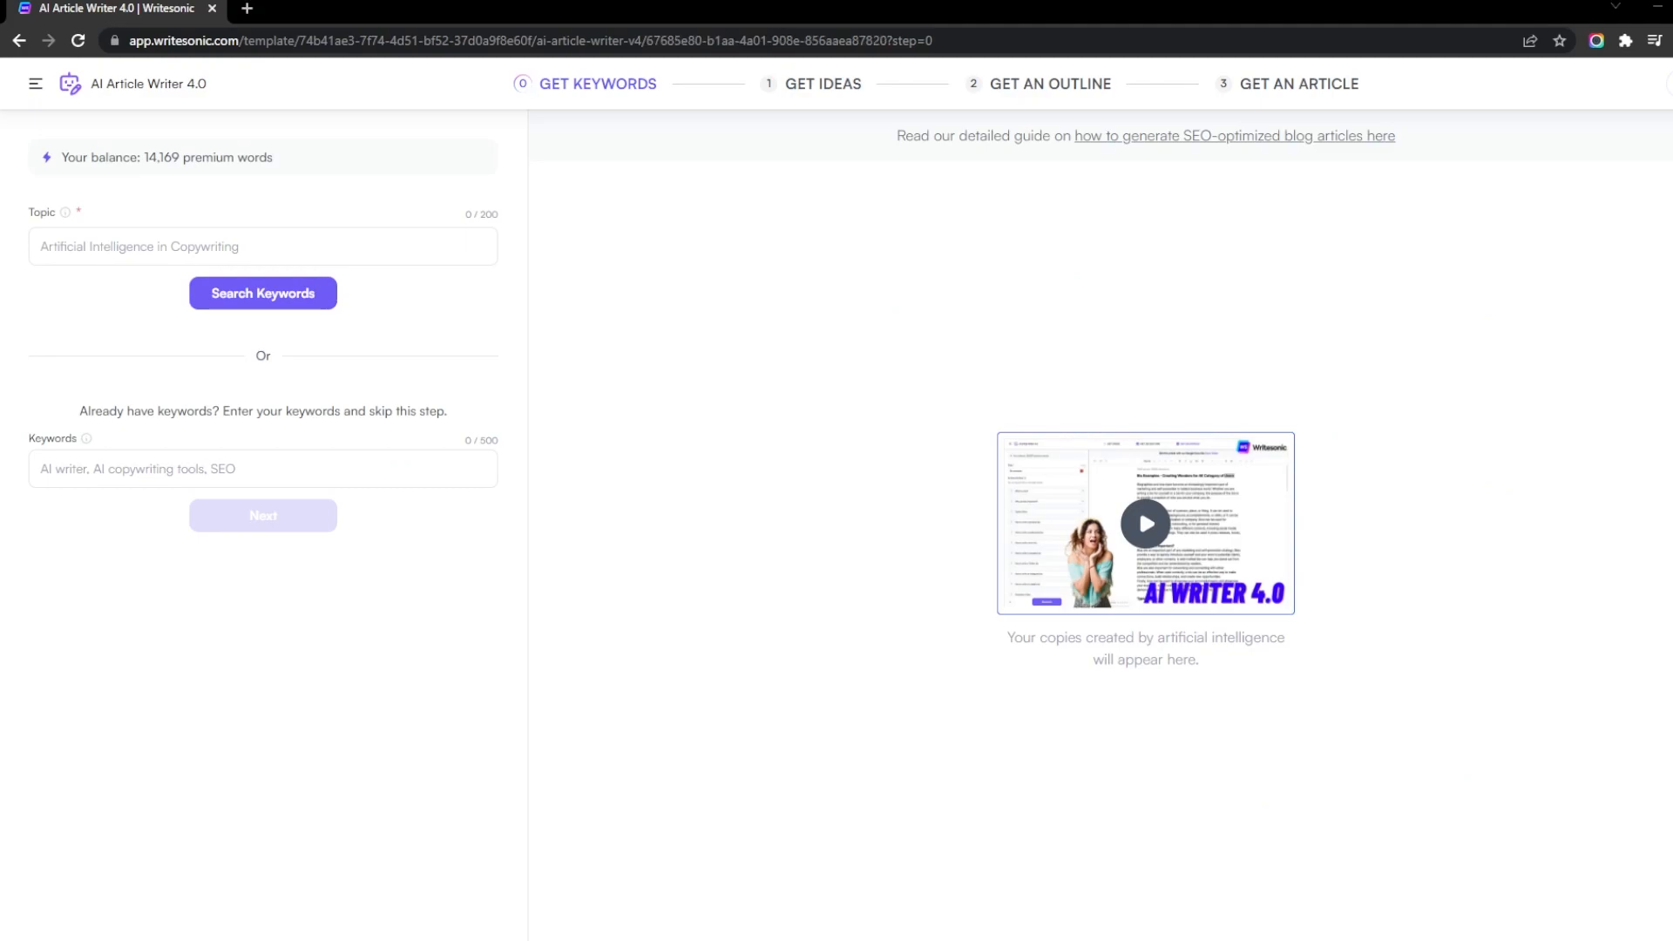
click(277, 256)
text(Gut Health)
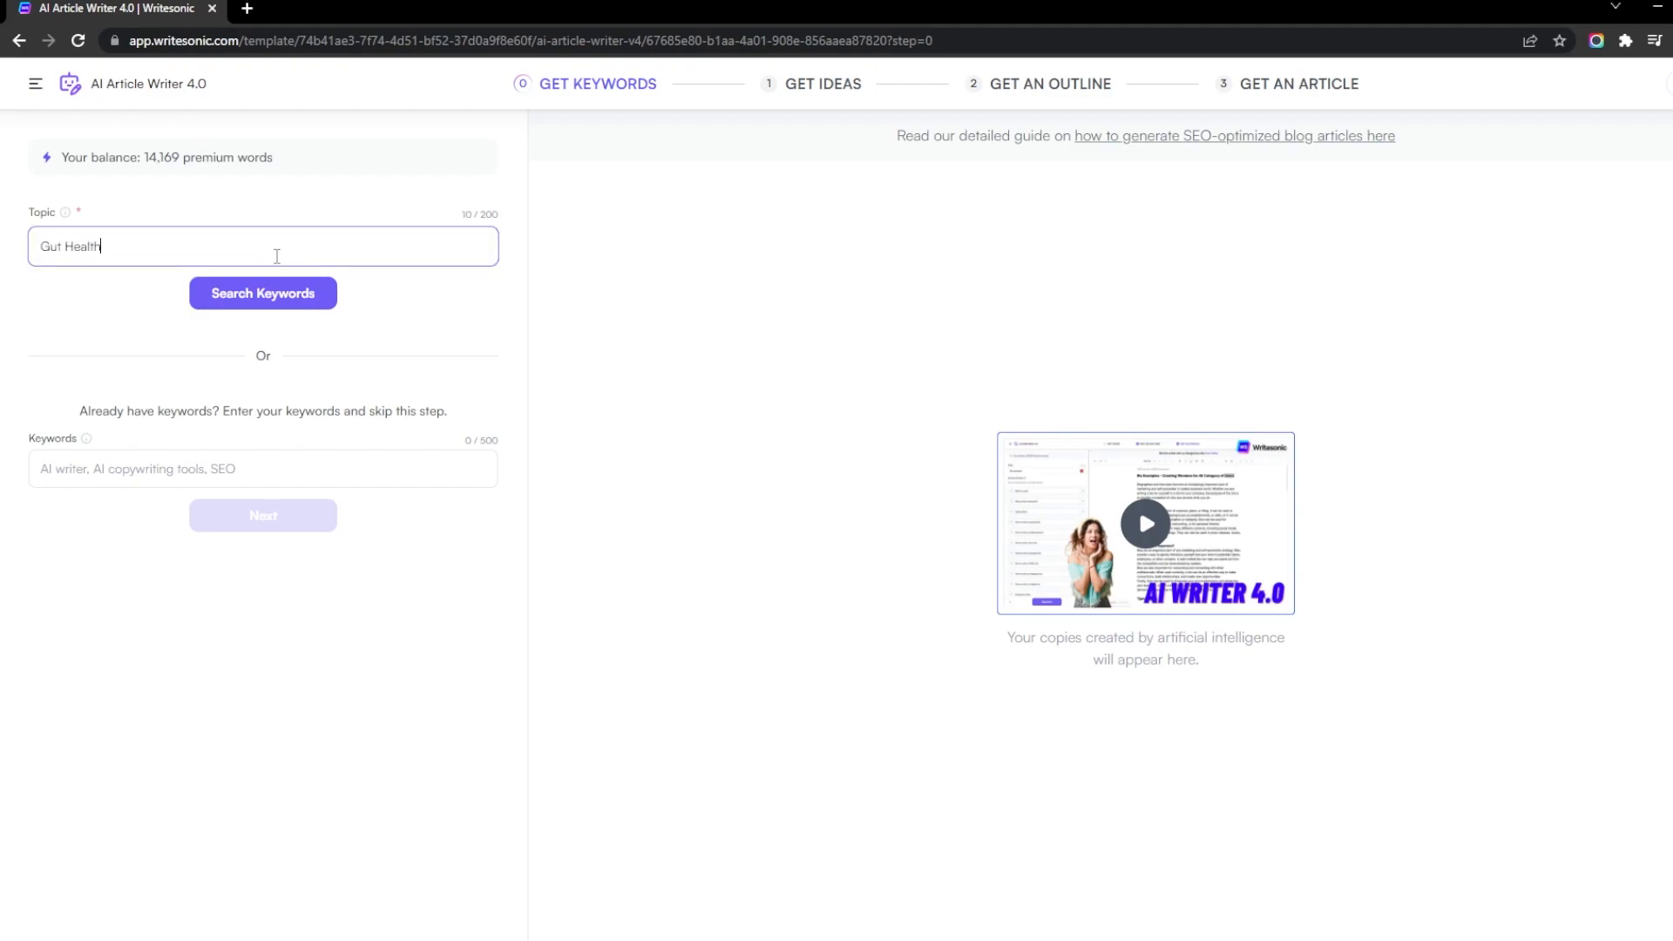
Enter the keywords "Digestion, Immune System, Anxiety, Inflammation, Microbiome" for the article
click(203, 470)
text(D)
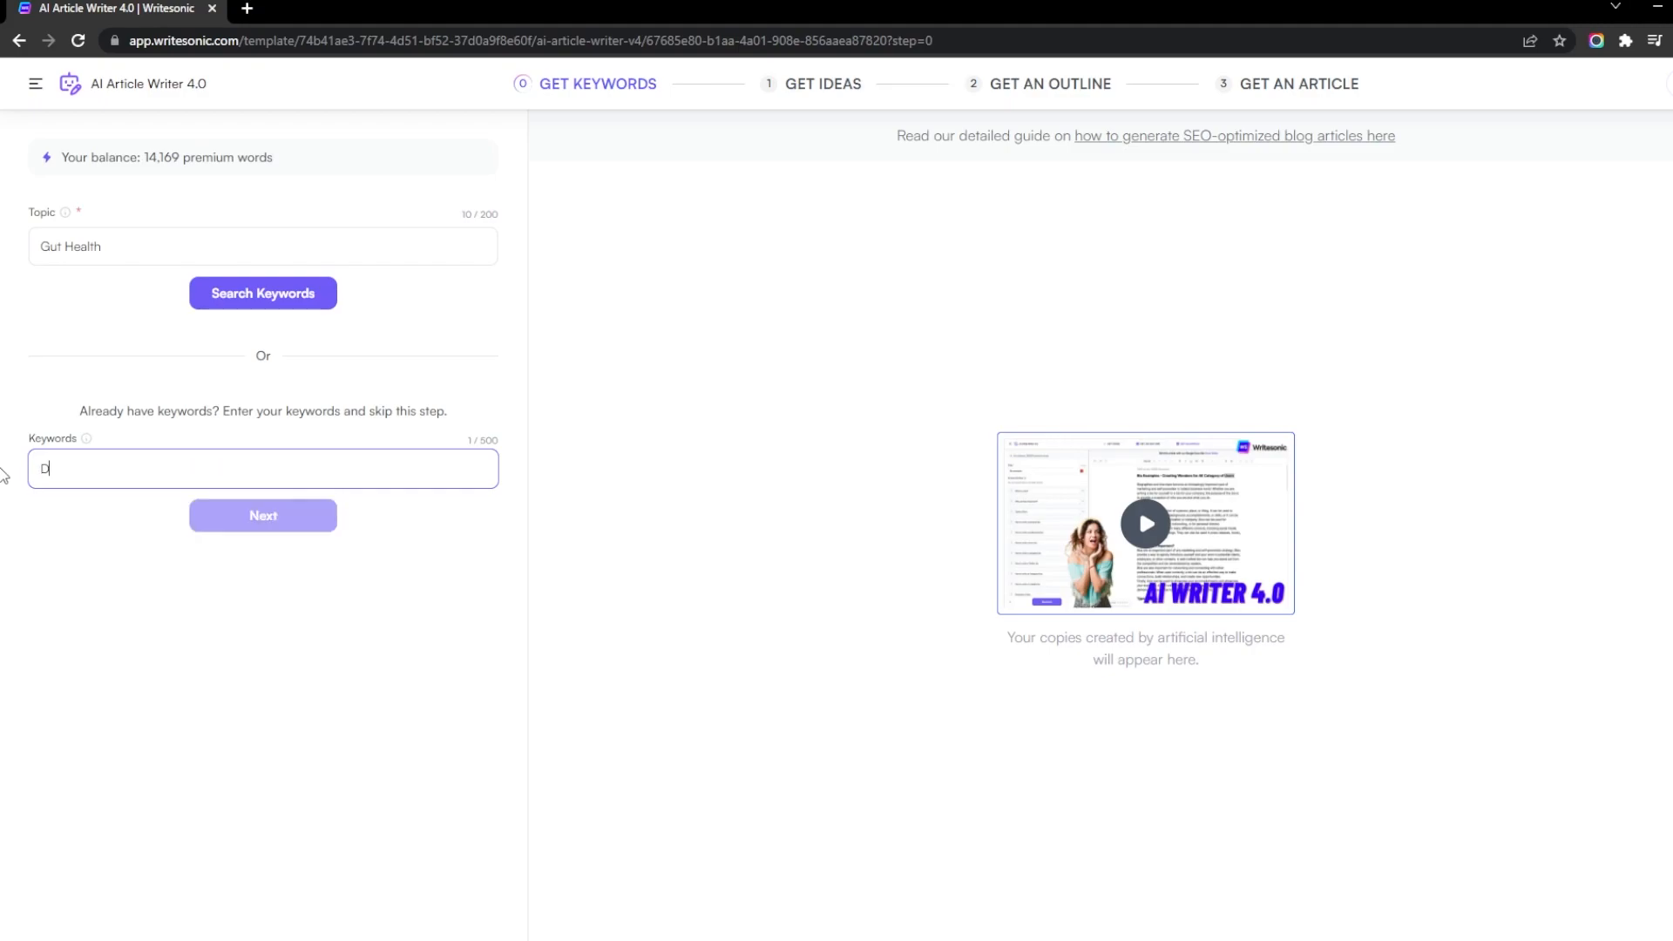
text(igestion, Immune System, Anxiety, Inflammation, Microbiome)
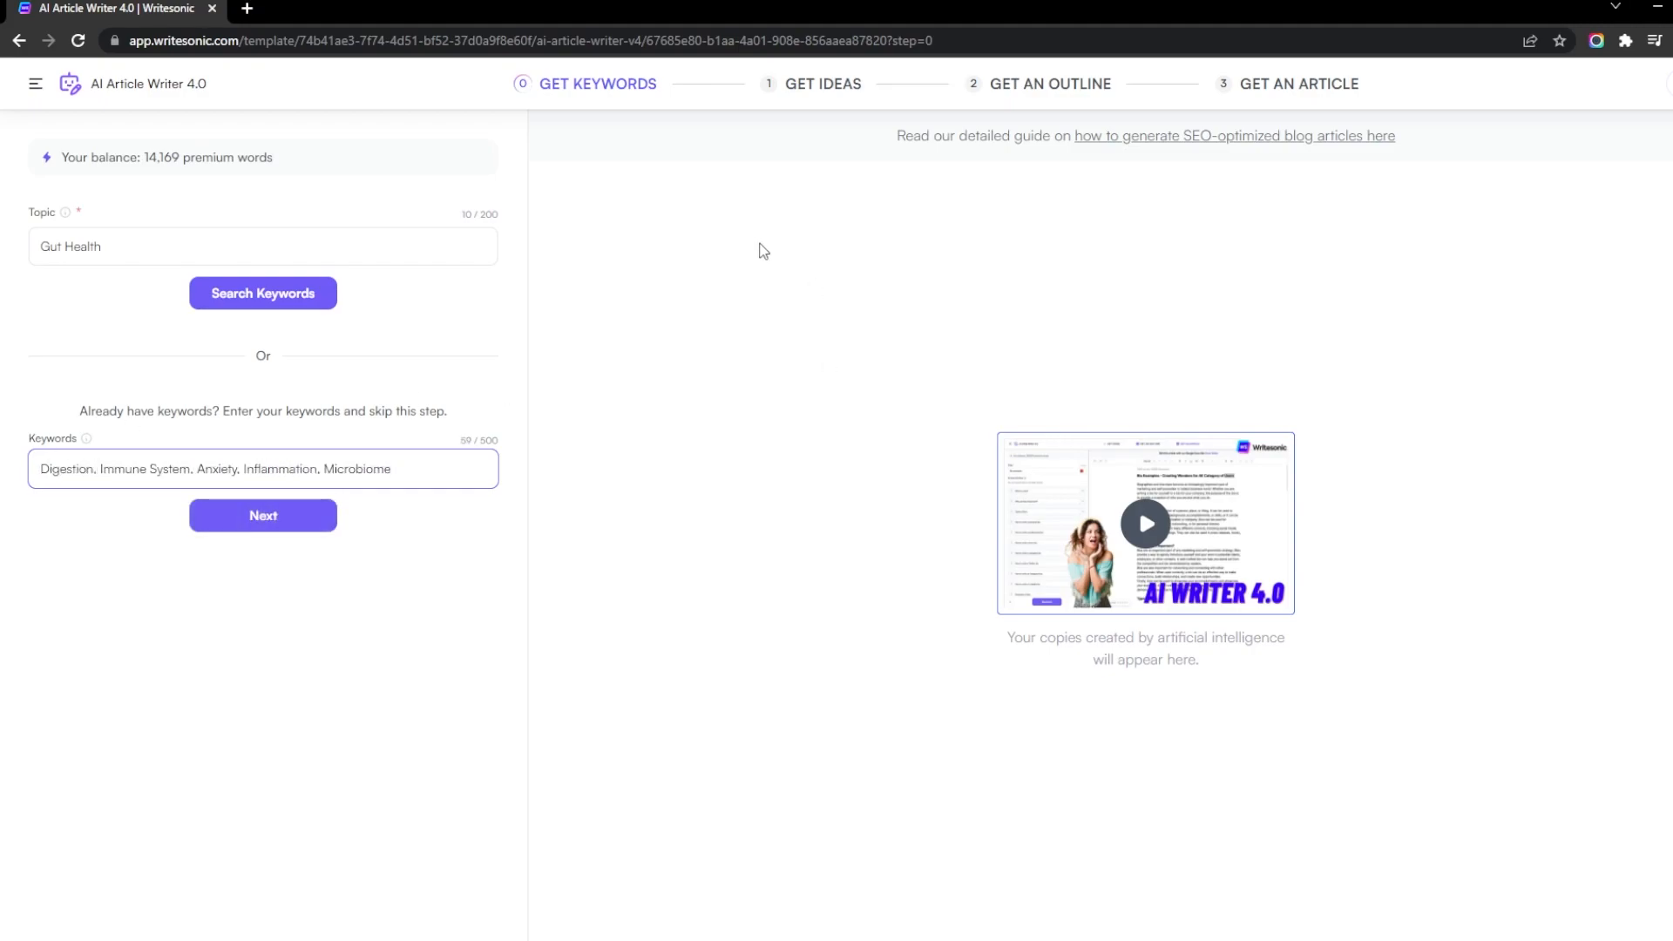
Continue past the keywords stage, generate article ideas and advance the gut health article through its outline stage
click(288, 523)
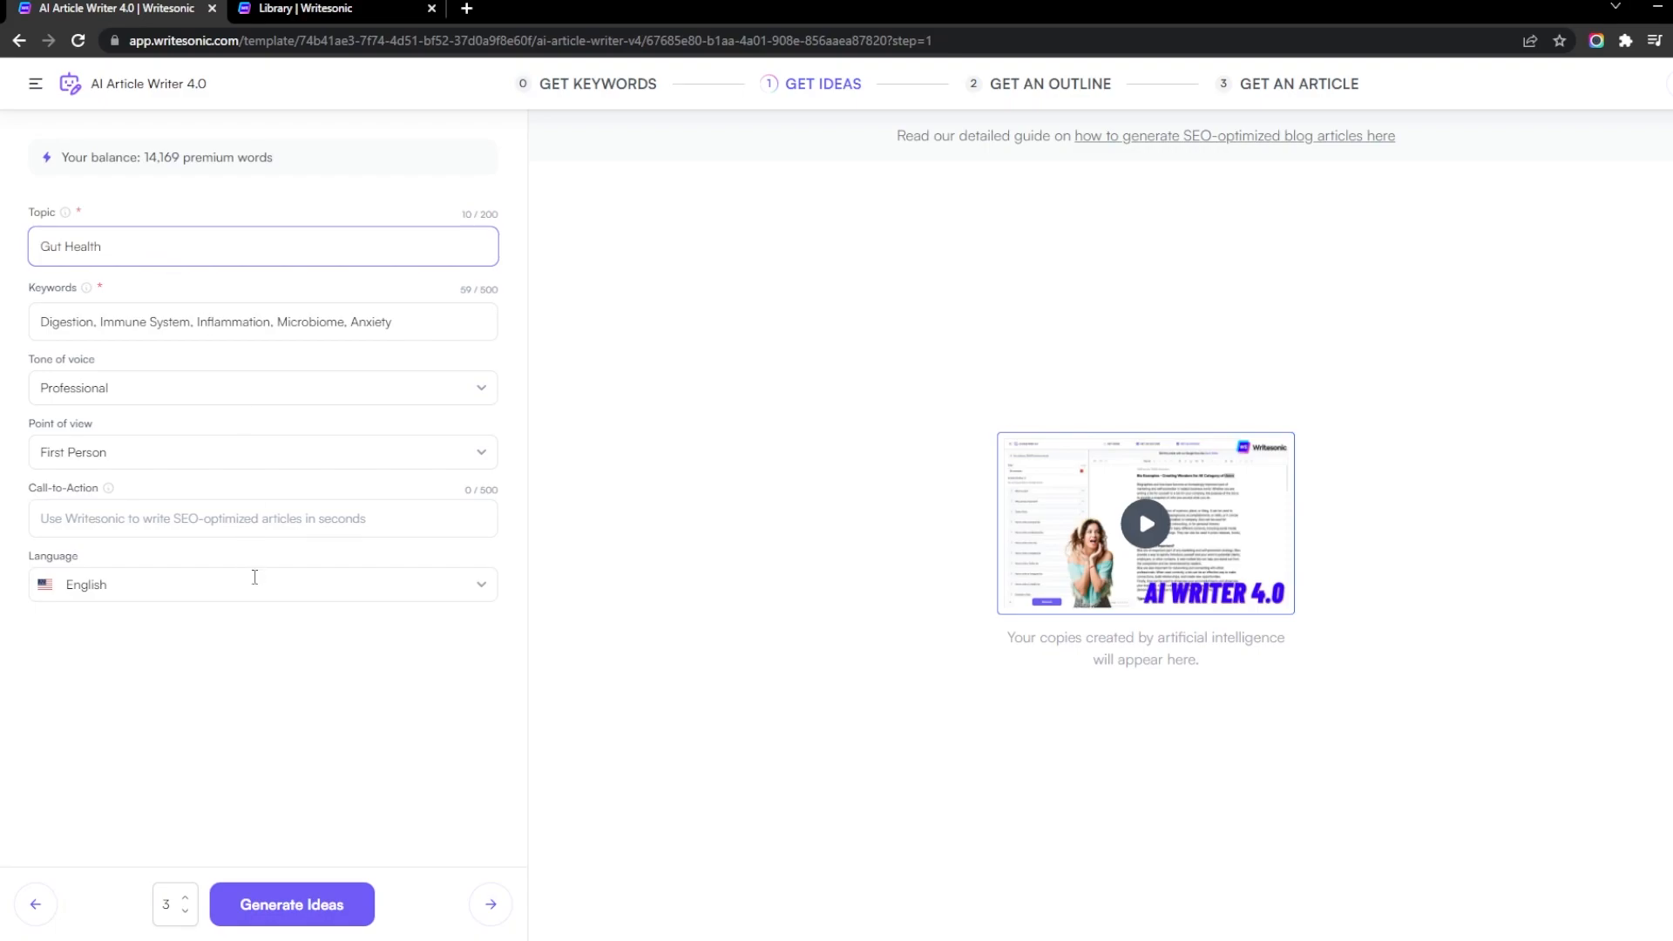
click(291, 904)
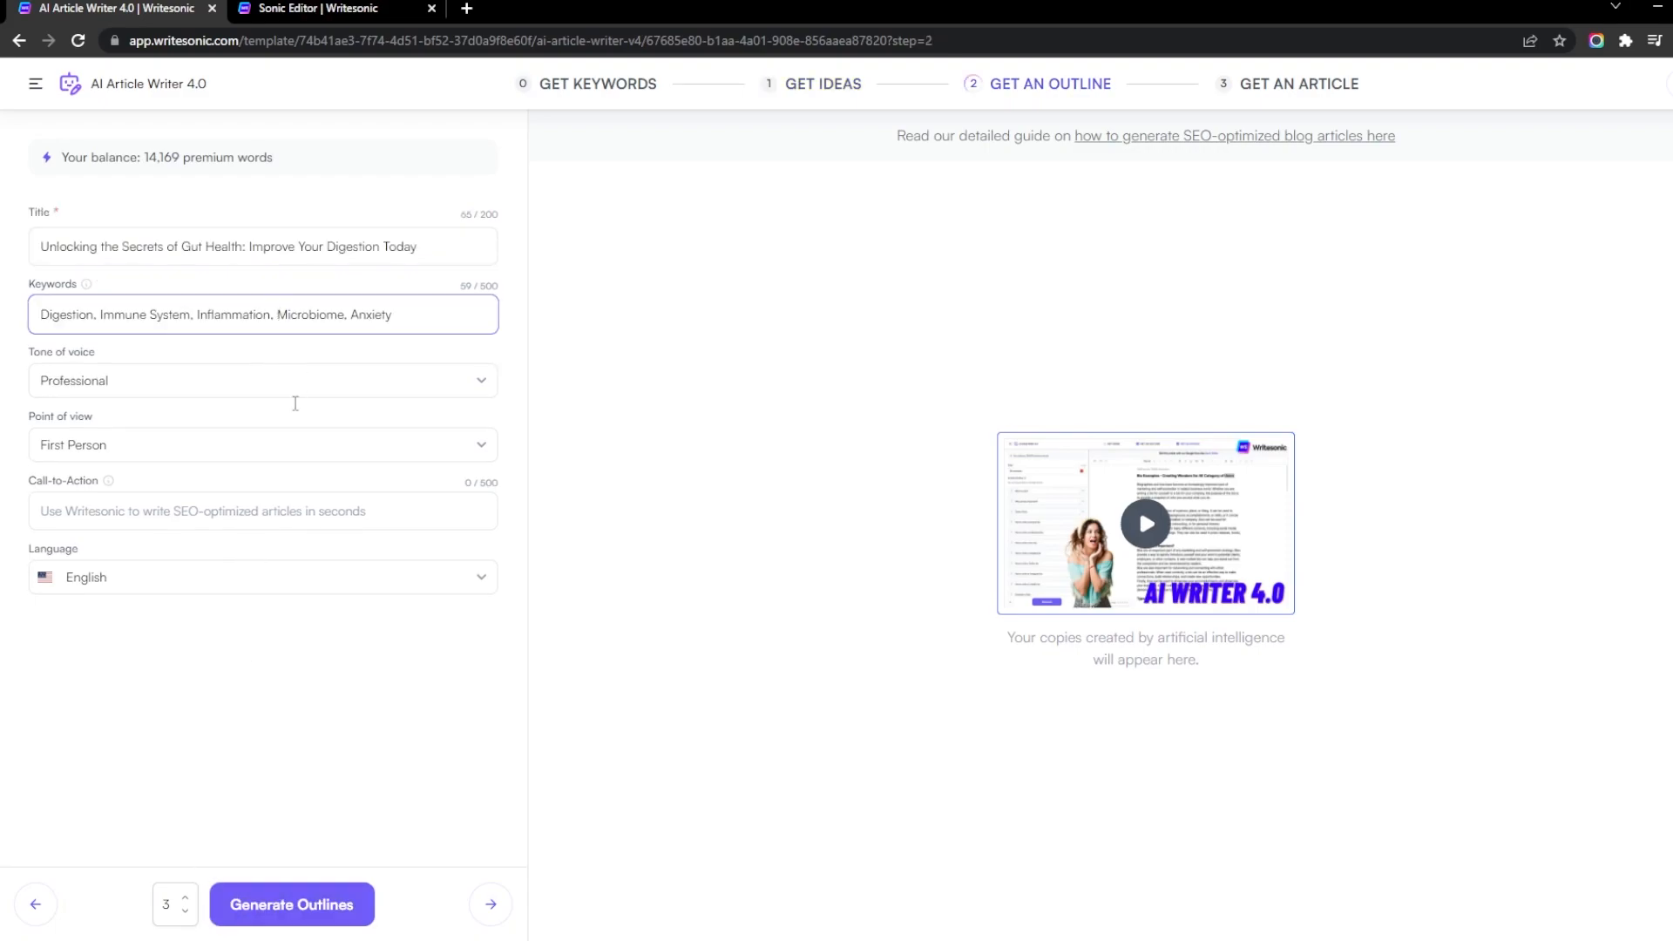
click(327, 682)
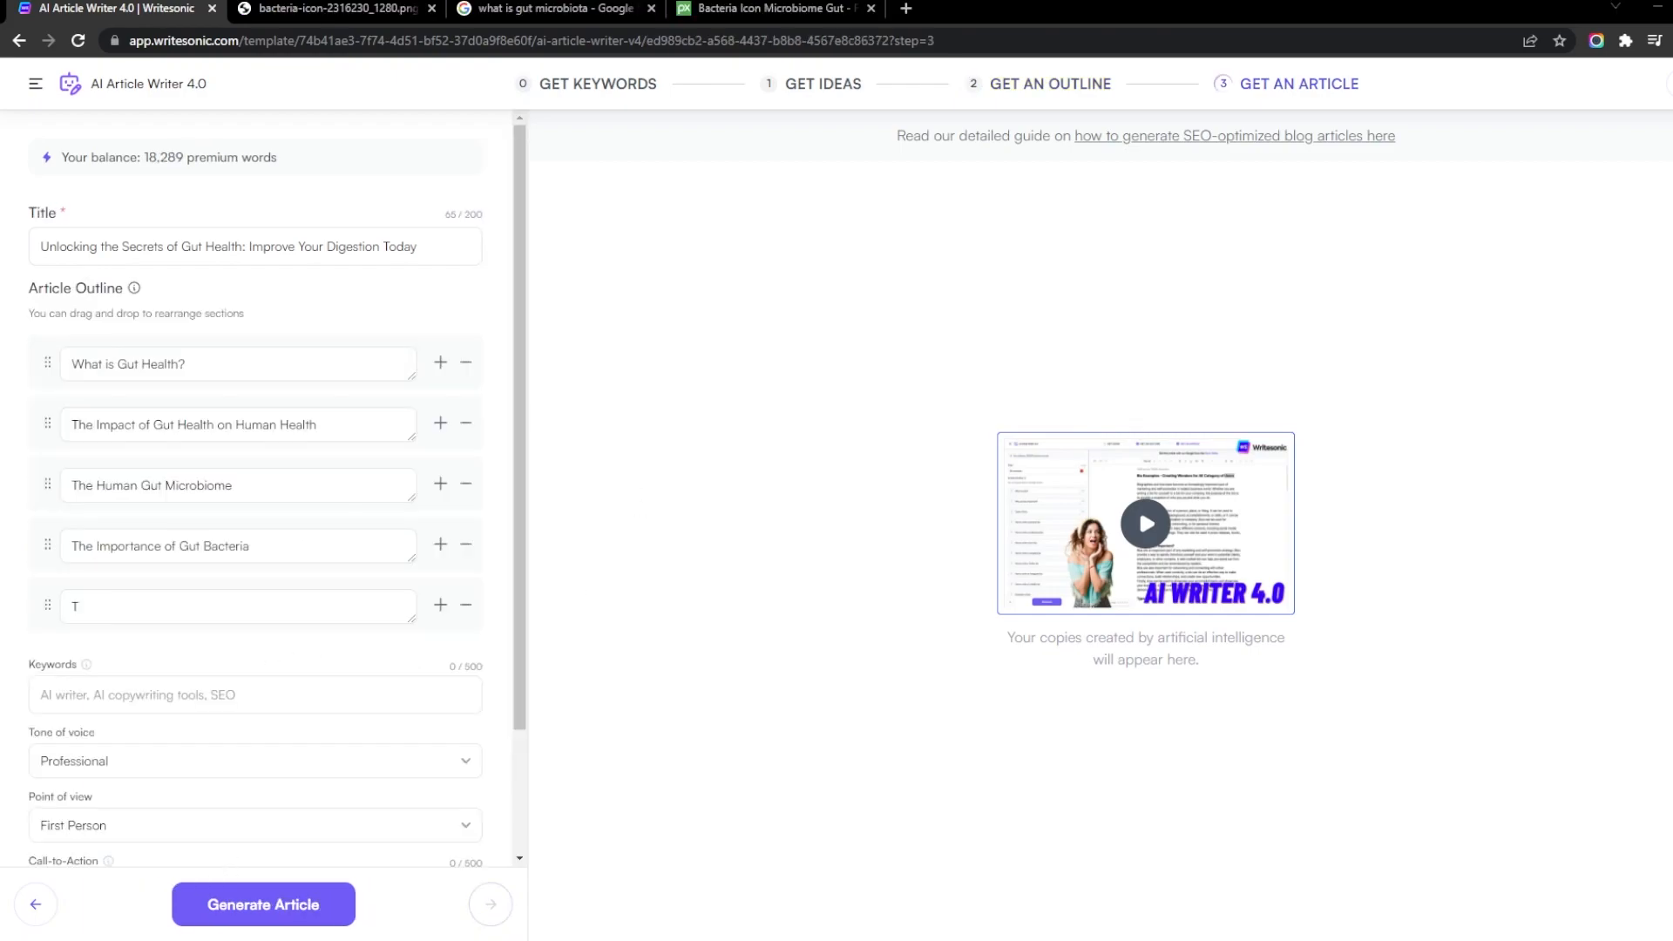
Complete the fifth outline section as "The Digestive Tract" and add "The Role of Gut Health Plays in Digestion" below it
click(211, 605)
text(he Digestive R)
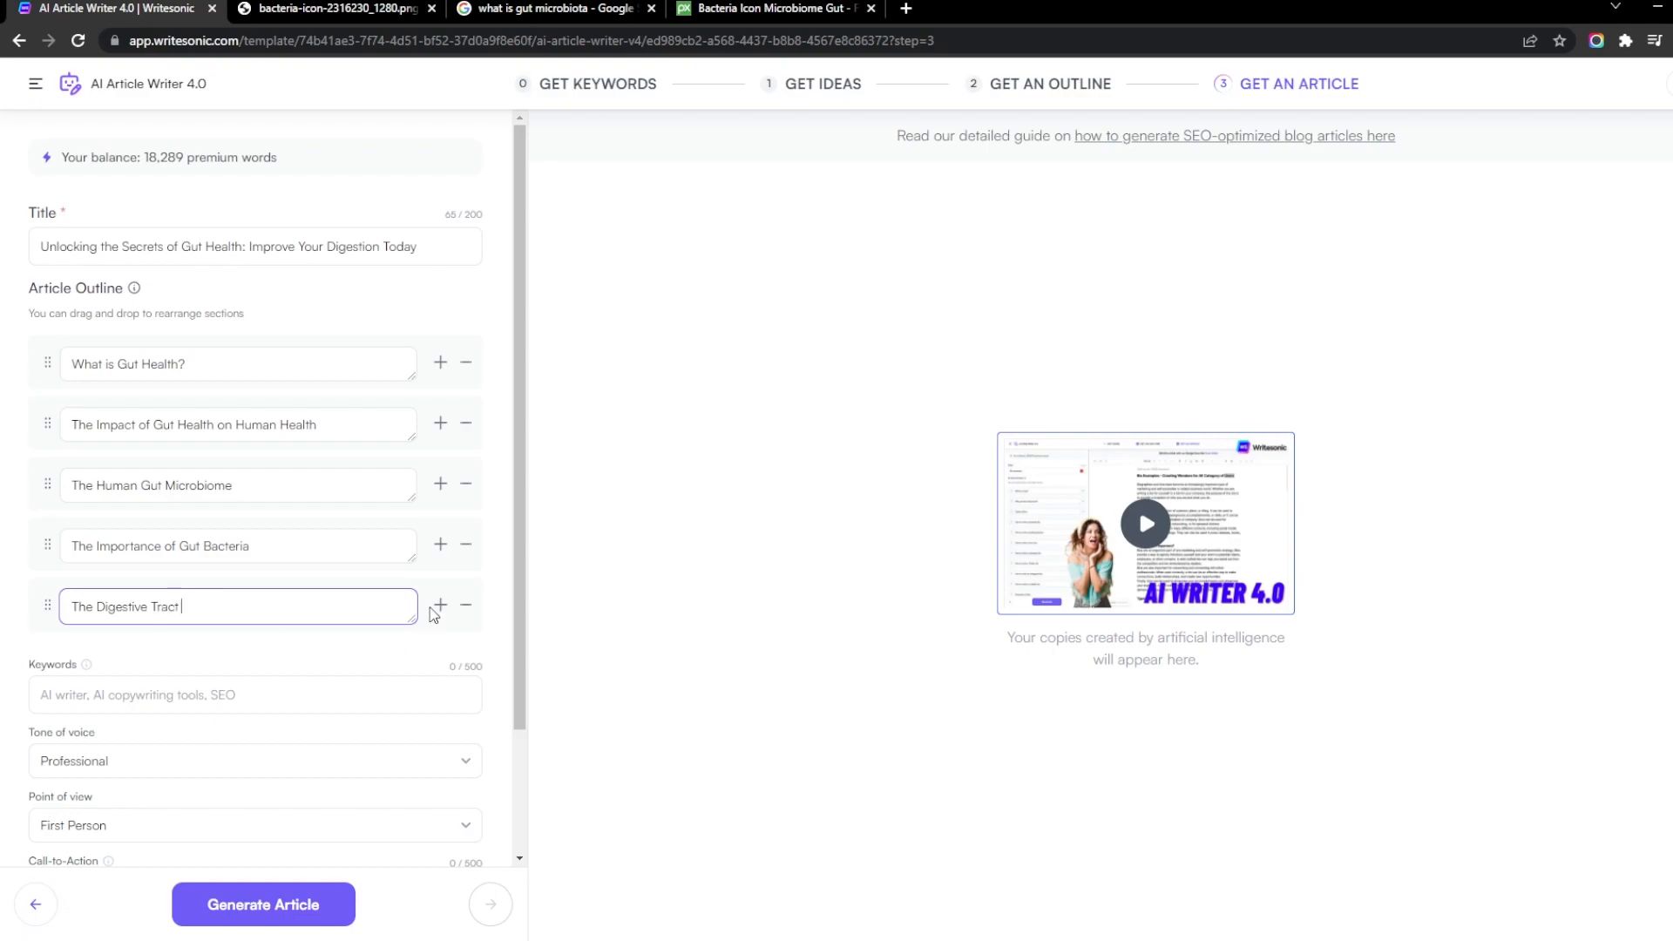
click(440, 605)
text(The Role of Gut Health )
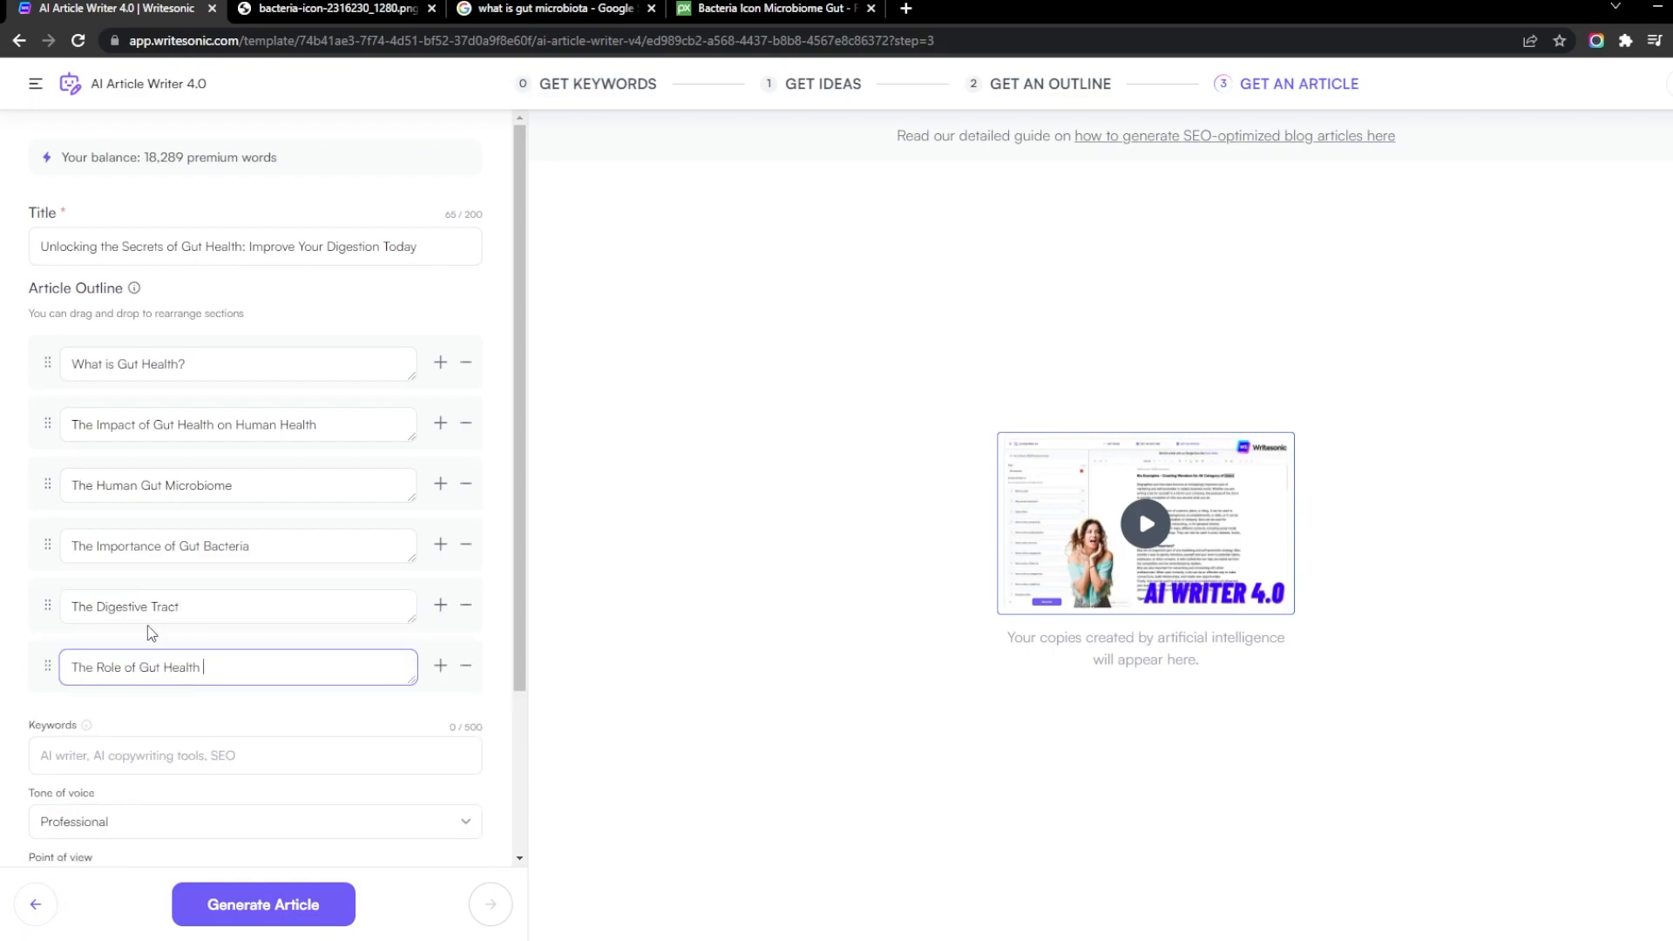
text(Plays on Digestion)
key(ctrl+Left)
key(ctrl+Left)
text(i)
key(Delete)
Add the outline sections "Food Sensitivities" and "The Importance of Diet With Auto-Immune Diseases" at the end
click(439, 667)
text(Food Sensi)
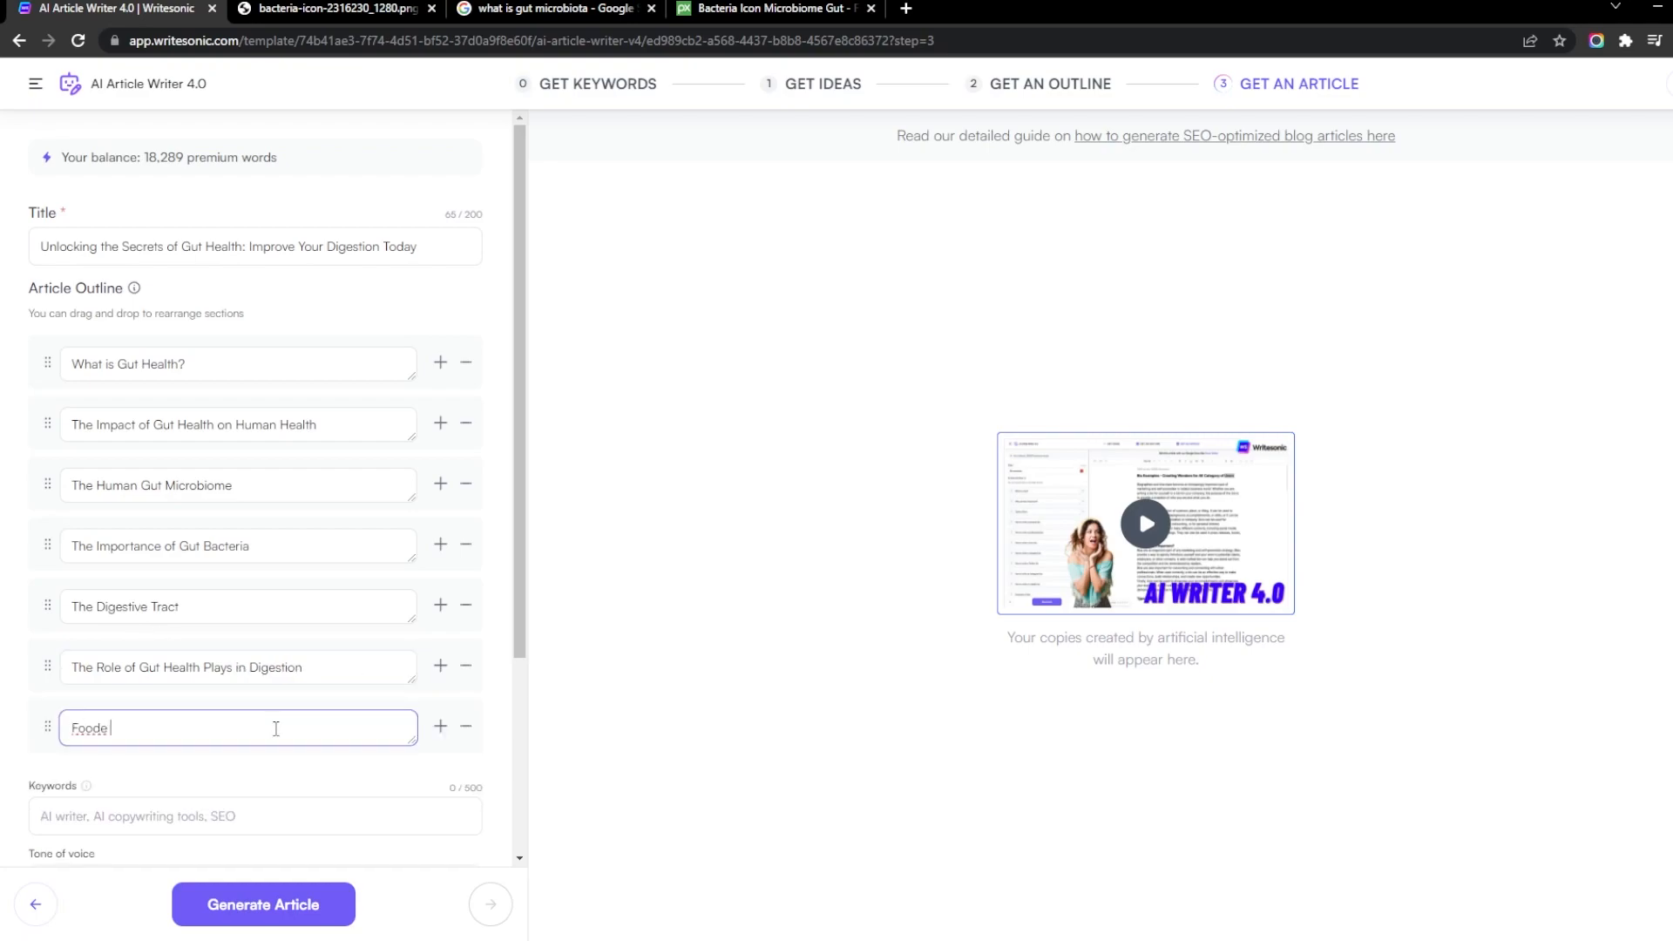
key(ctrl+shift+Left)
text(Sensitivities)
click(440, 726)
click(164, 776)
text(The Importance of Diet)
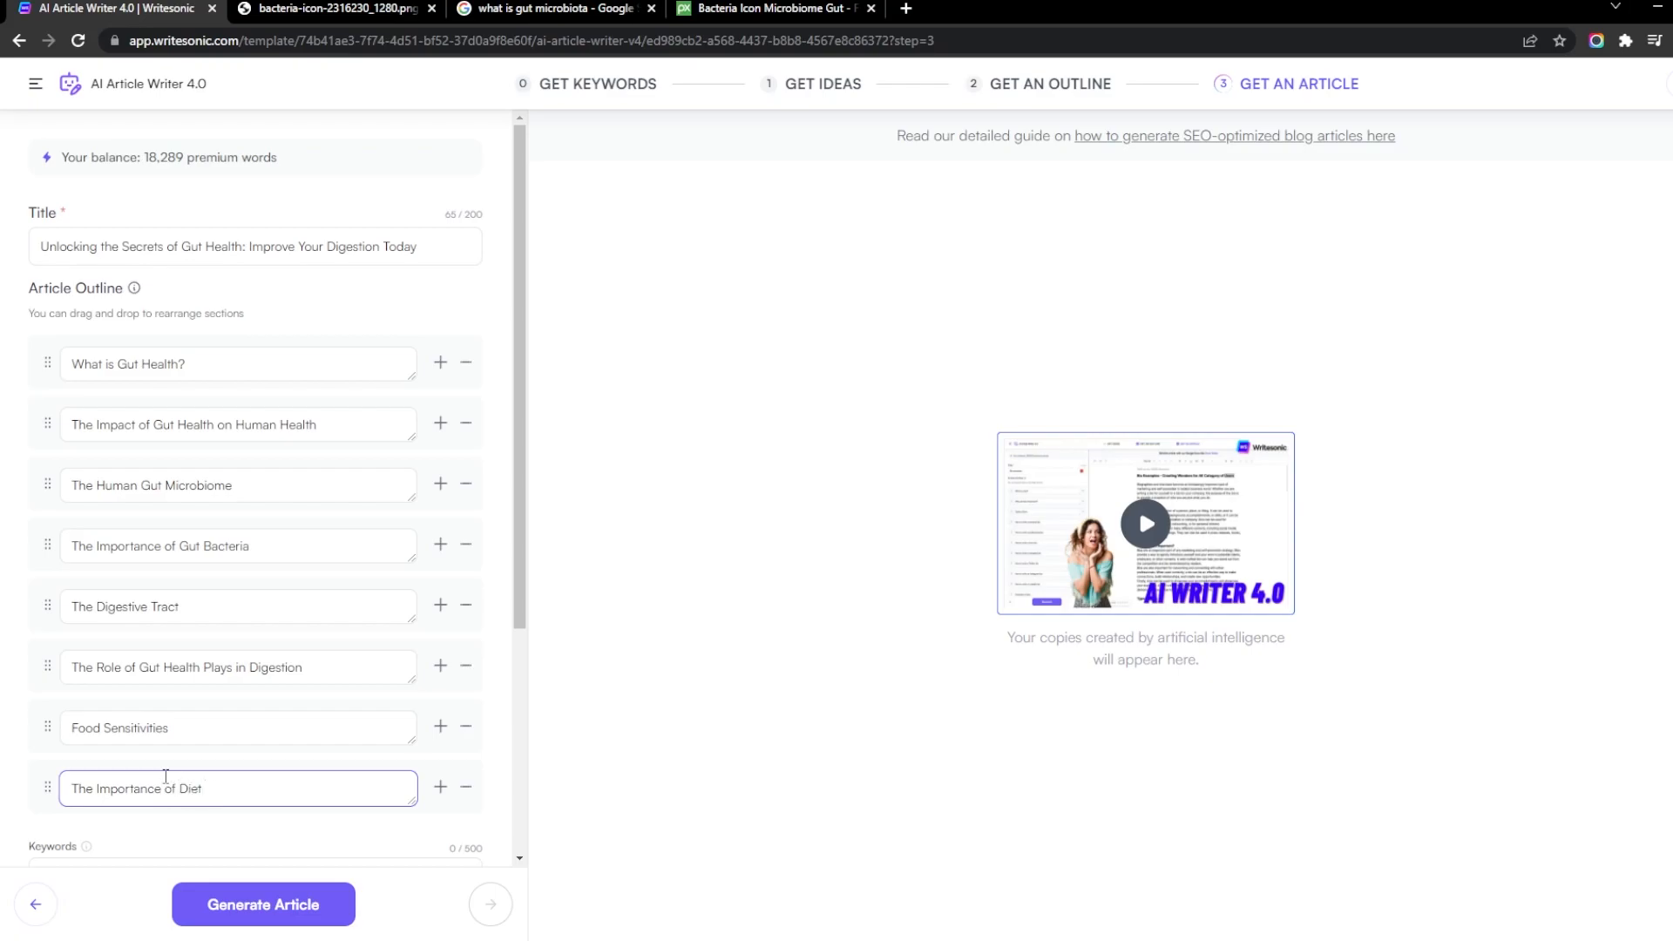
text( With Auto-Immune Diseases)
Add the outline sections "The Causes of Poor Gut Health" and "The Risks of Poor Gut Health" at the end
click(440, 787)
scroll(197, 799, down, 3)
text(The Causes of Poor Gut Health)
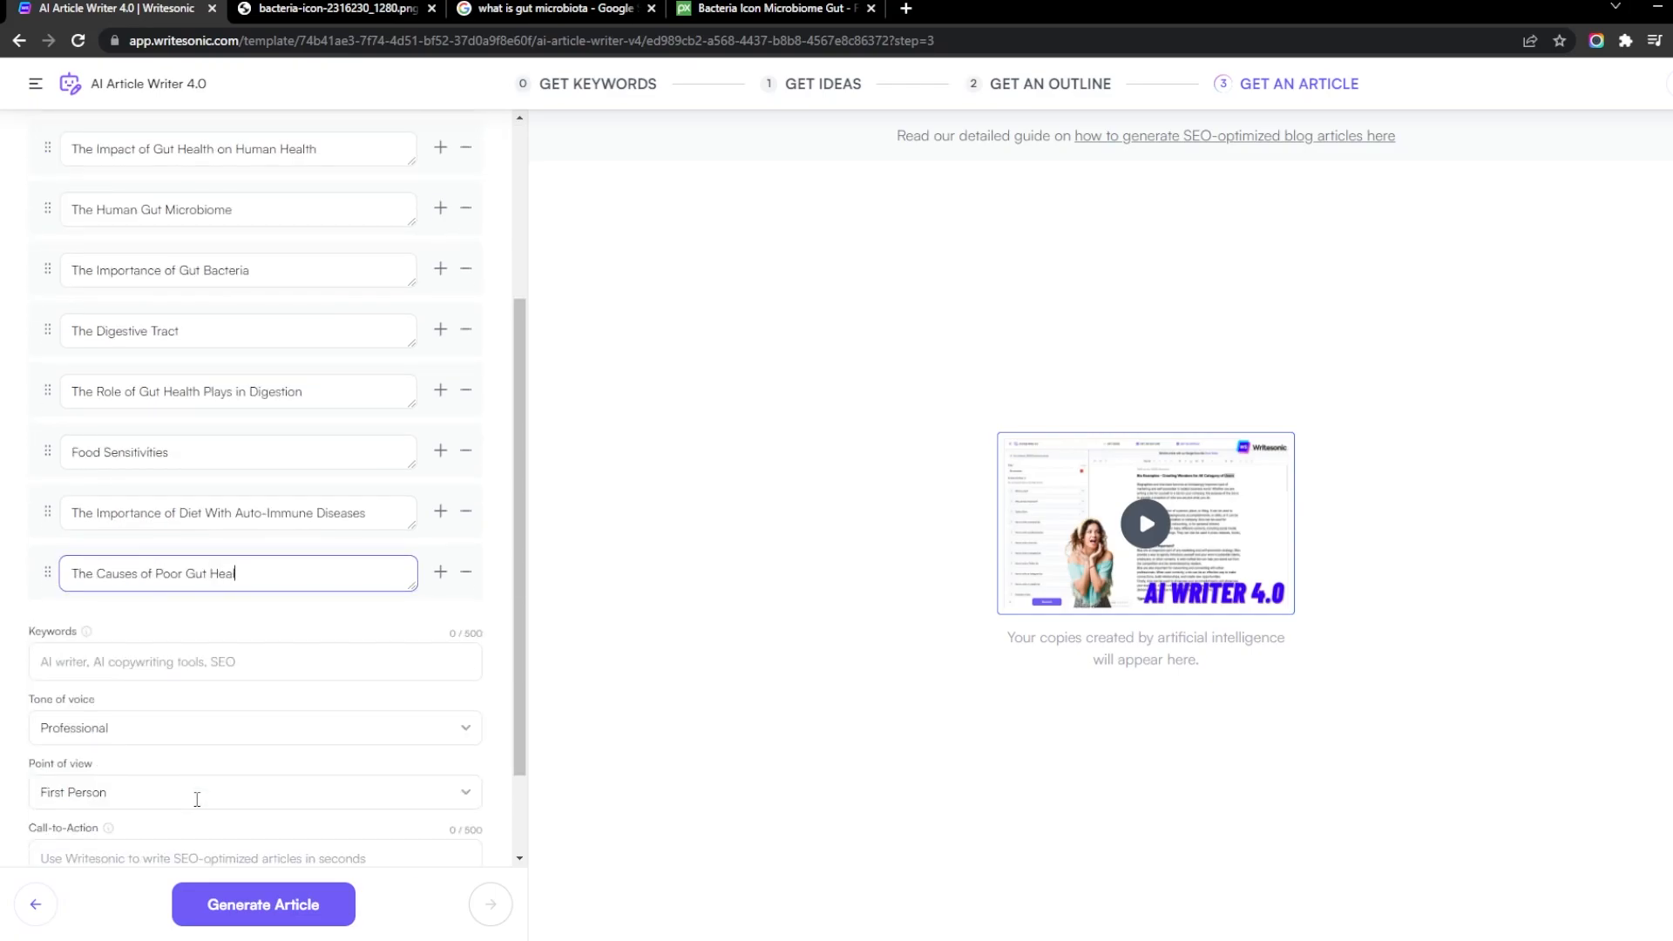
key(Return)
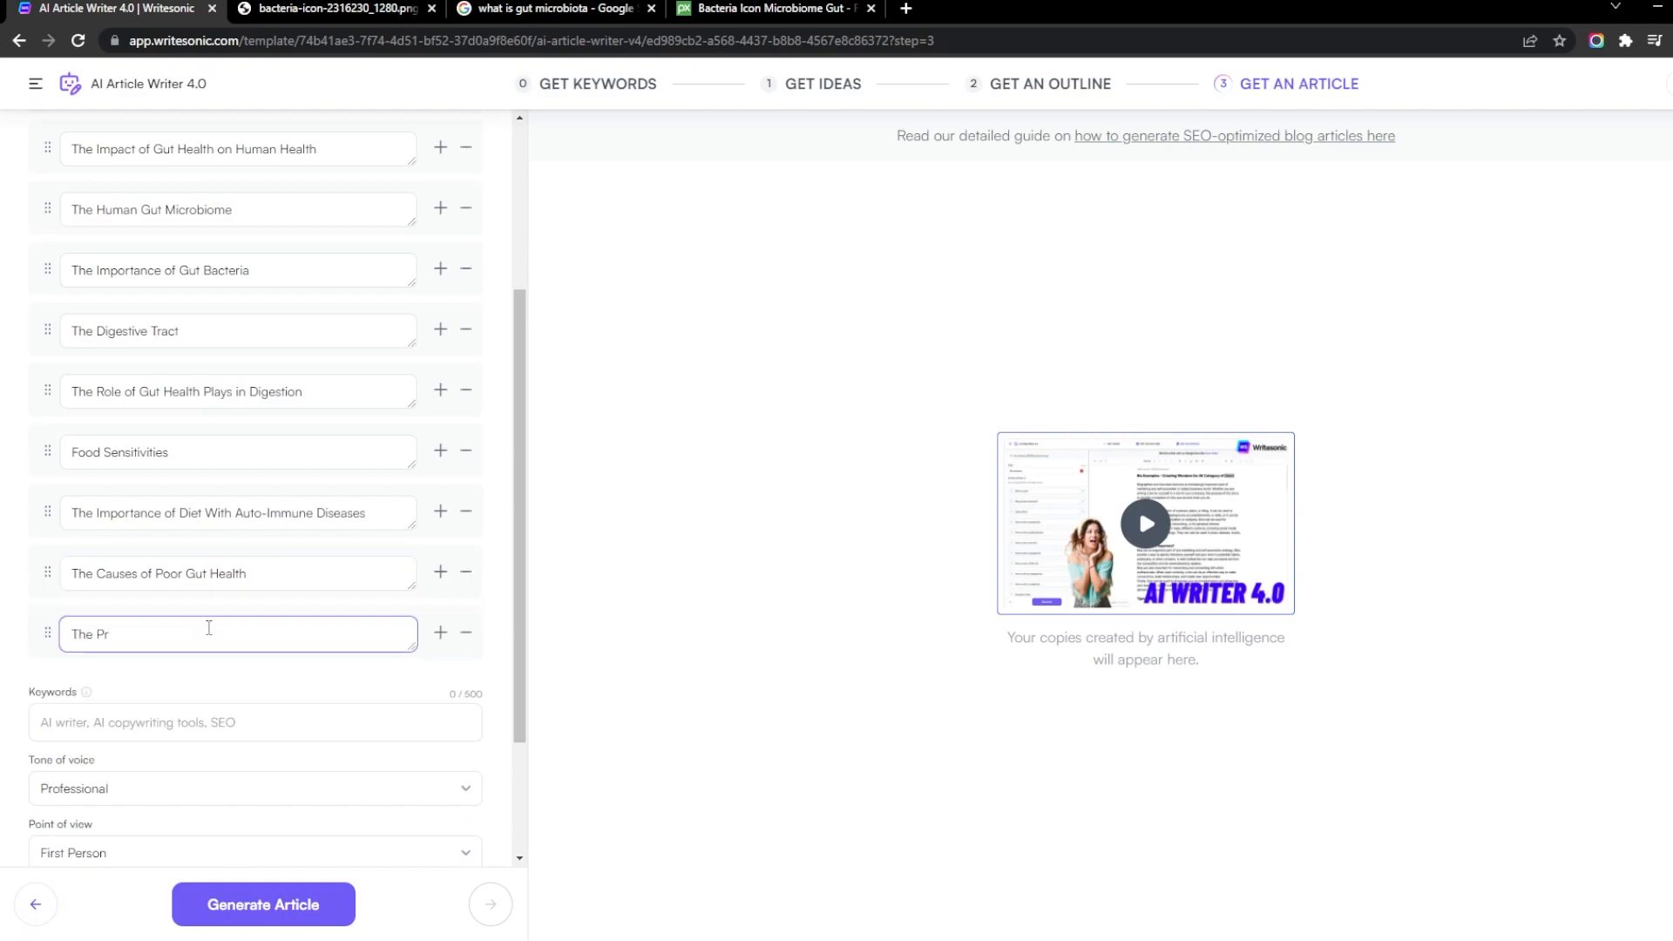
text(The Risks of Poor Gut Health)
Add the outline sections "Dietary Tips for Improving Gut Health" and "Supplements and Probiotics for Gut Health" at the end
key(Return)
text(Dietar)
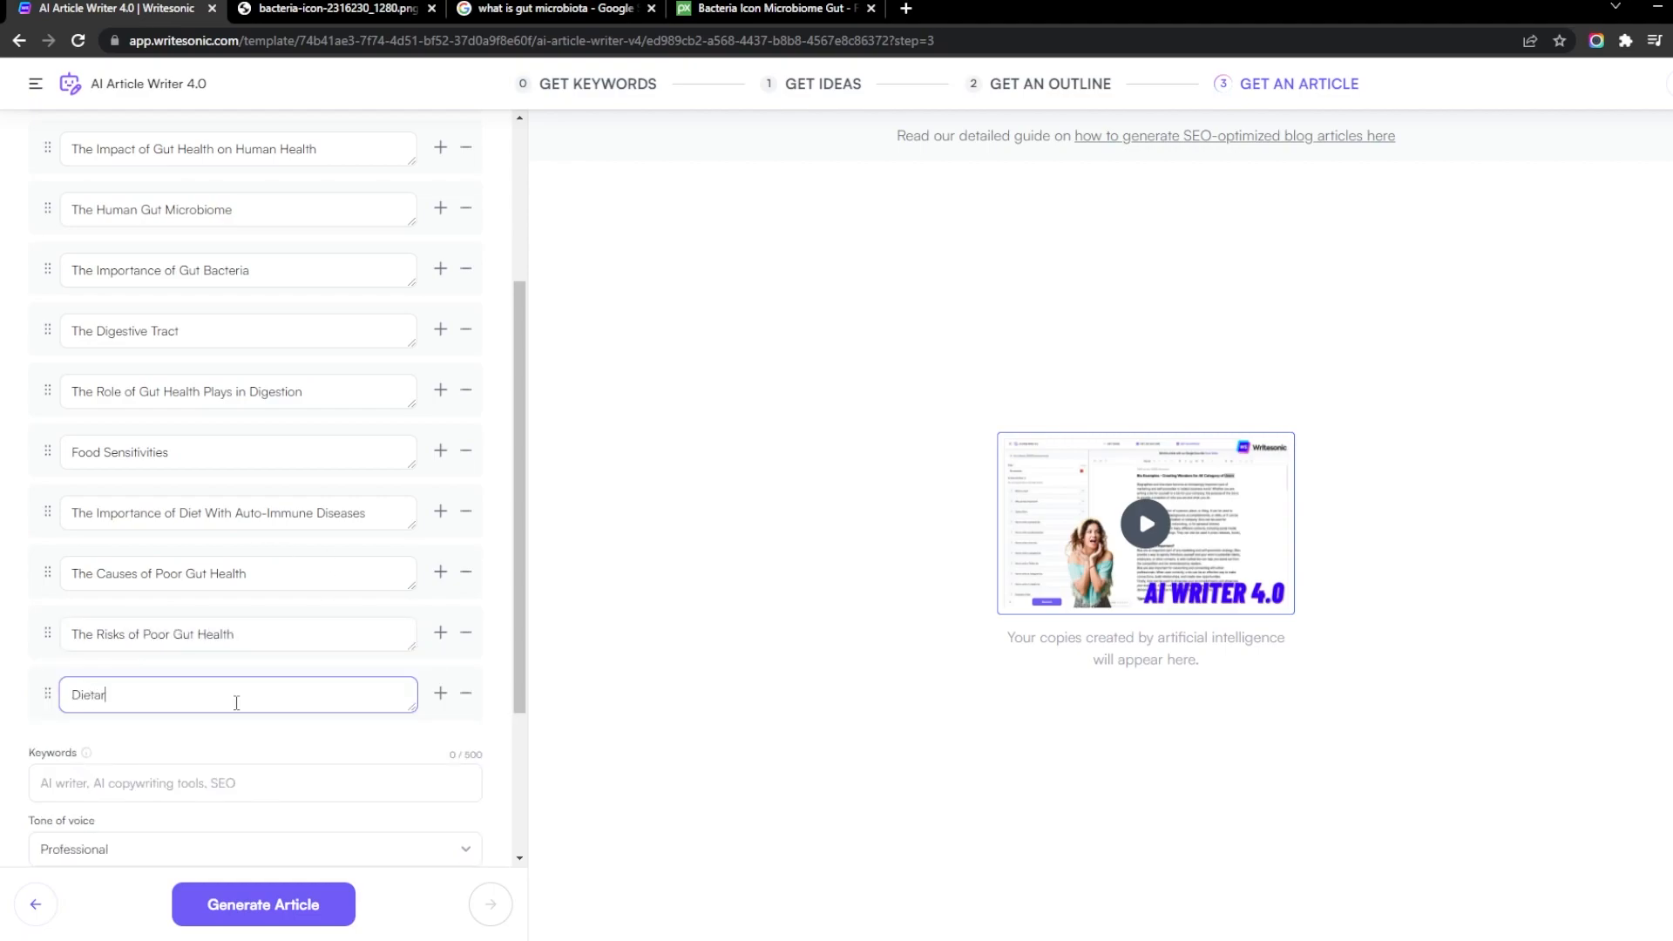
text(y Tips for Improving Gut Health)
key(Return)
text(Supplements and Probiotics for Gut Health)
key(Return)
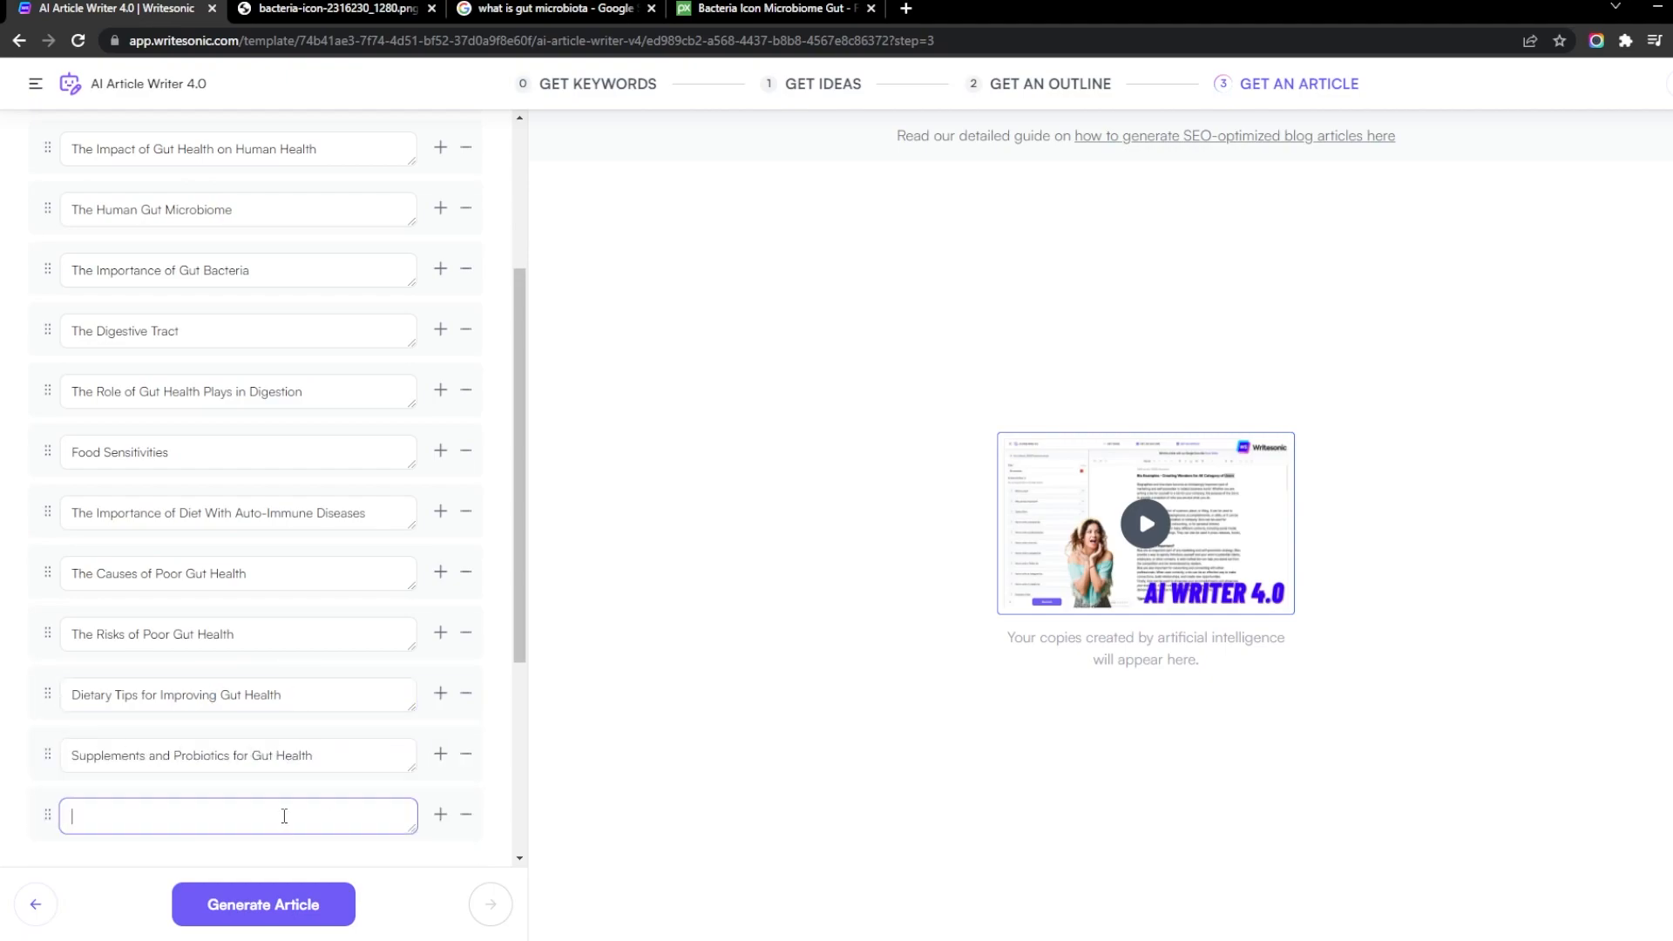
Insert the outline section "Human Gut Health and Anxiety" directly after "The Importance of Gut Bacteria"
scroll(285, 815, up, 1)
click(441, 336)
text(Human Gut Healt)
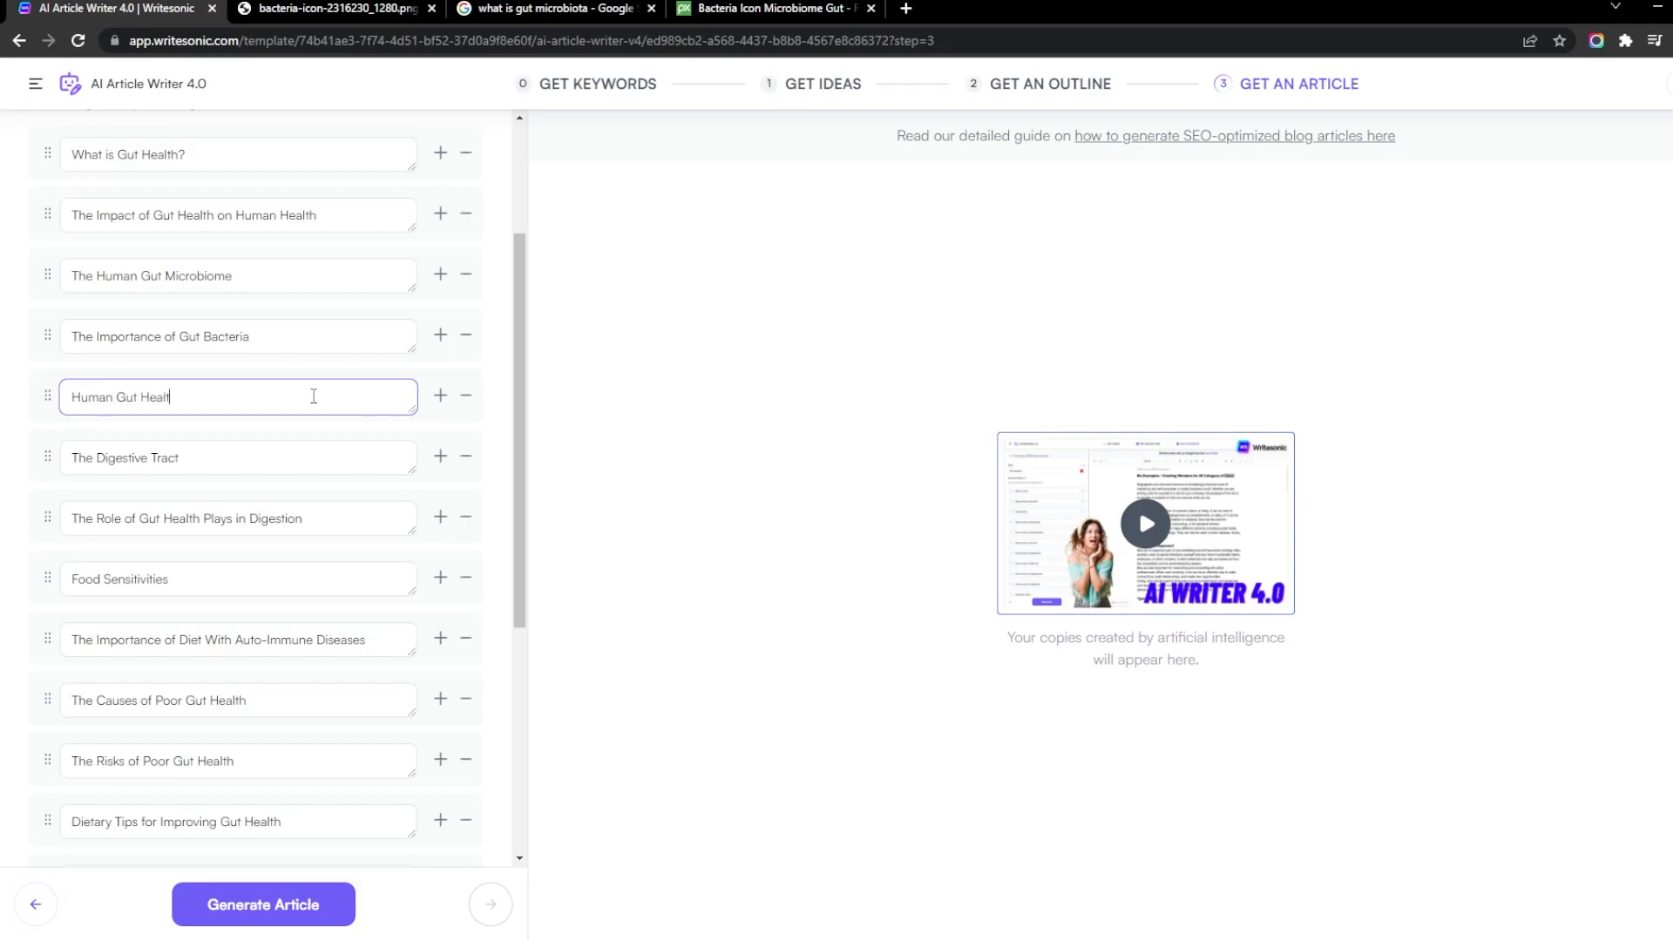
text(h and Anxiety)
Set the keywords to "Digestion, Immune System, Inflammation, microbiome, anxiety" and generate the article
scroll(340, 628, down, 5)
click(305, 900)
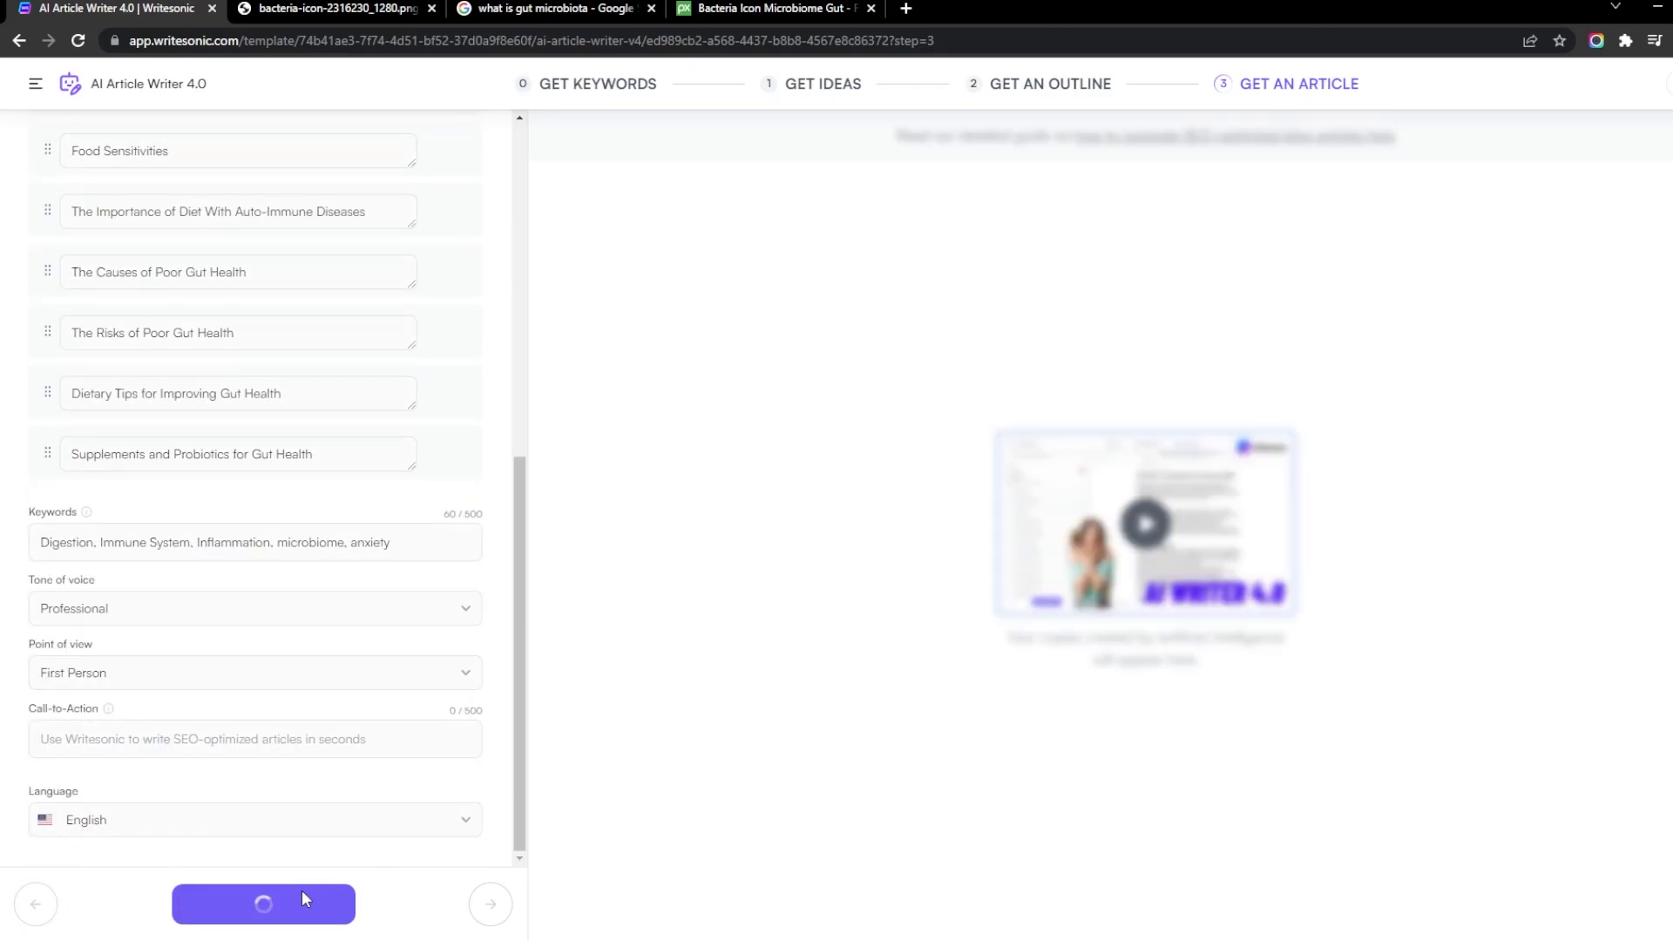
Read through the generated article from its opening image to the conclusion and return to its beginning
scroll(1133, 549, down, 15)
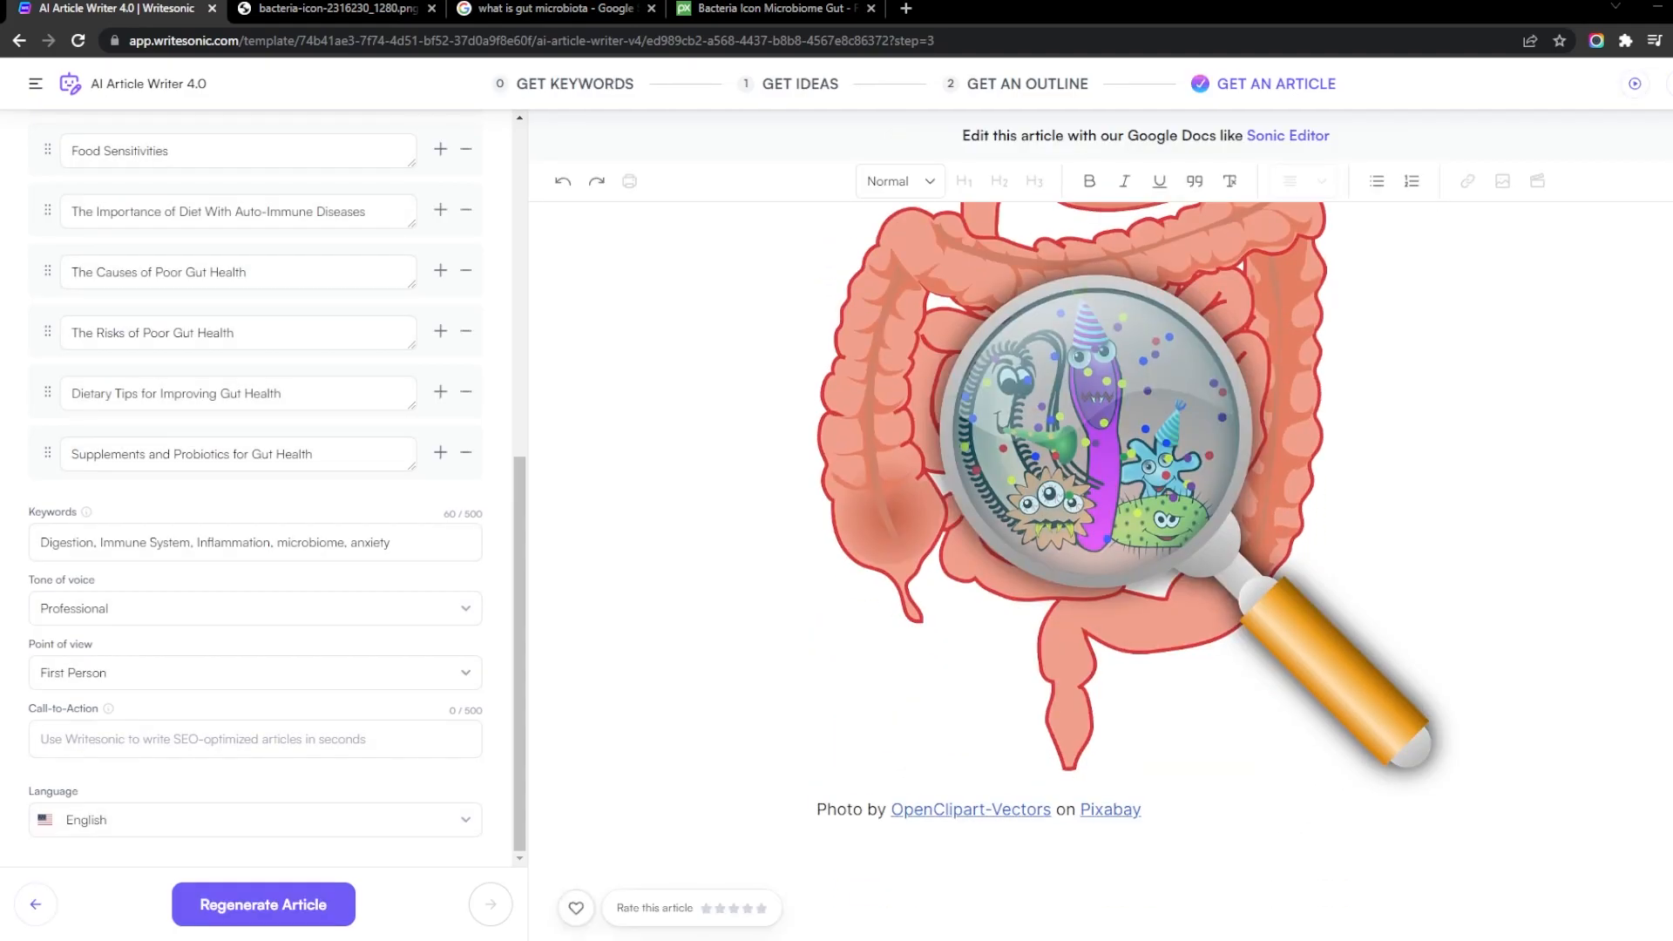
scroll(1133, 549, down, 20)
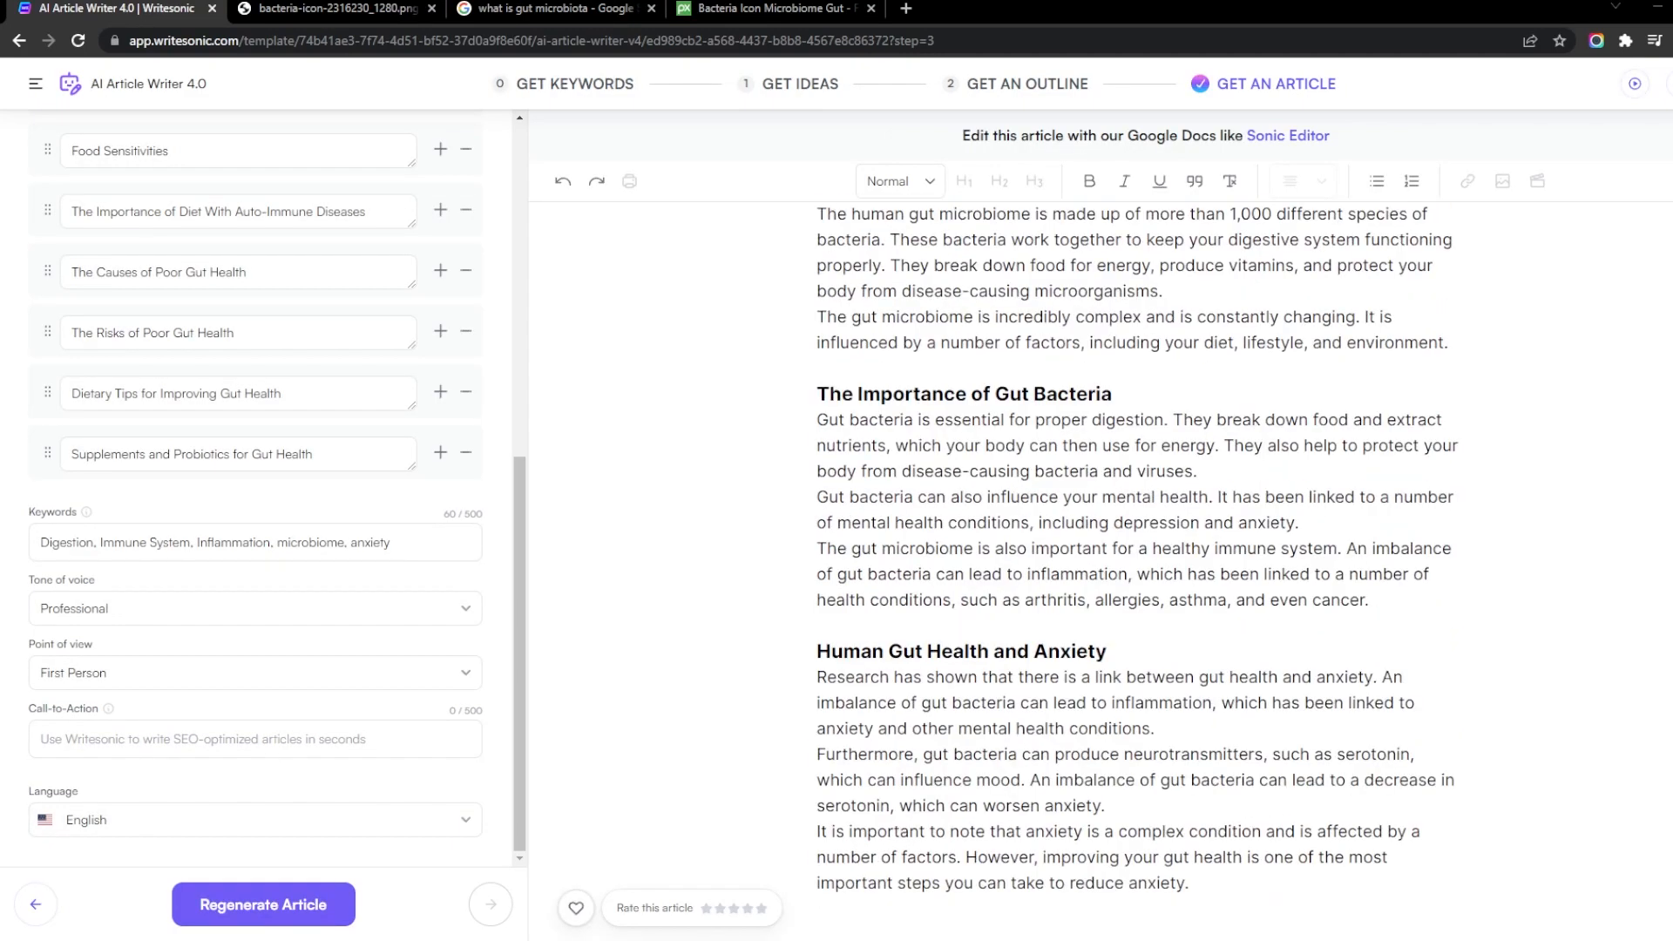
scroll(1133, 549, down, 10)
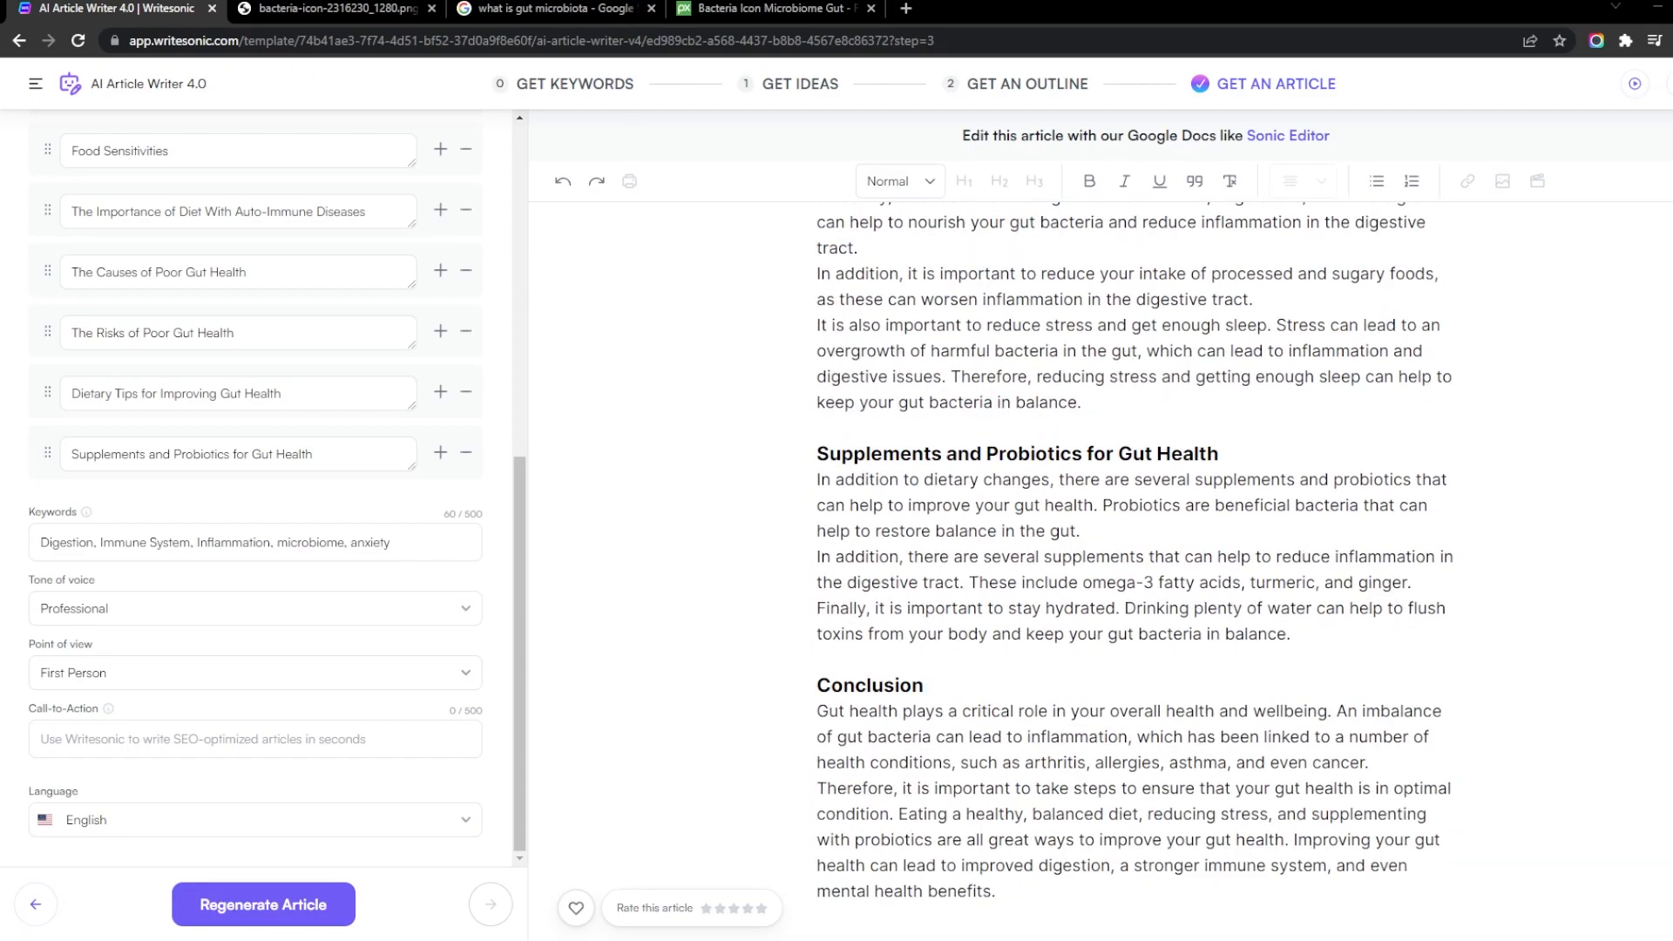
scroll(1133, 549, up, 20)
scroll(1133, 549, up, 15)
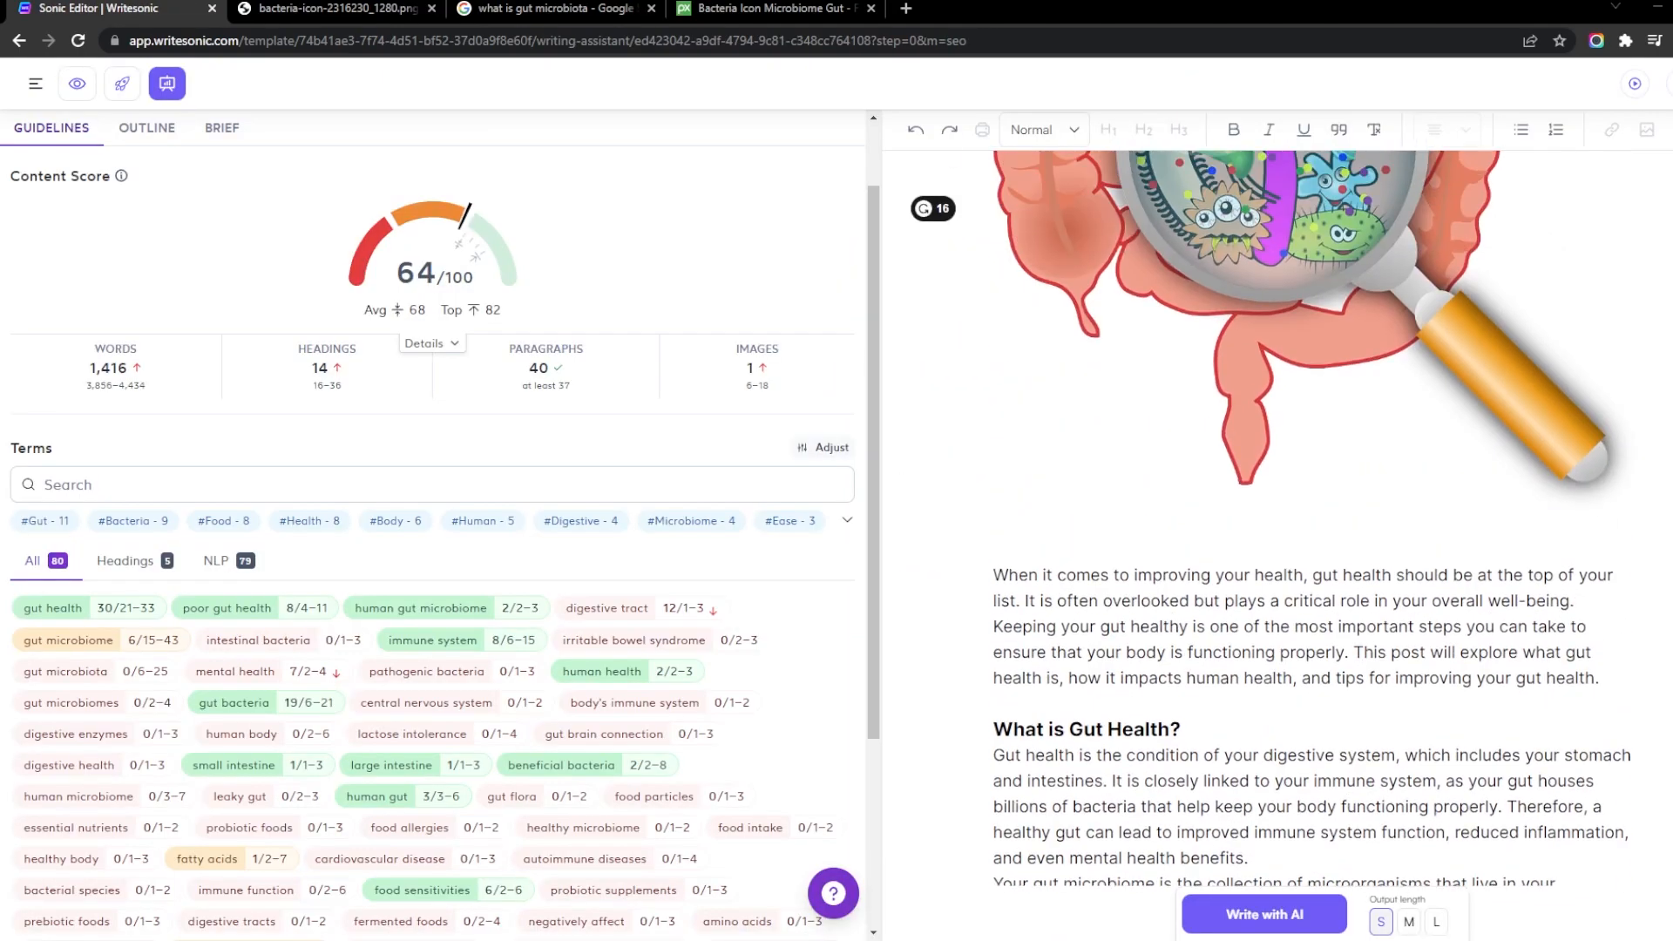
Under "The Impact of Gut Health on Human Health", correct "wellbeing" to "well-being" and replace "a number of" with "several"
scroll(1307, 523, down, 10)
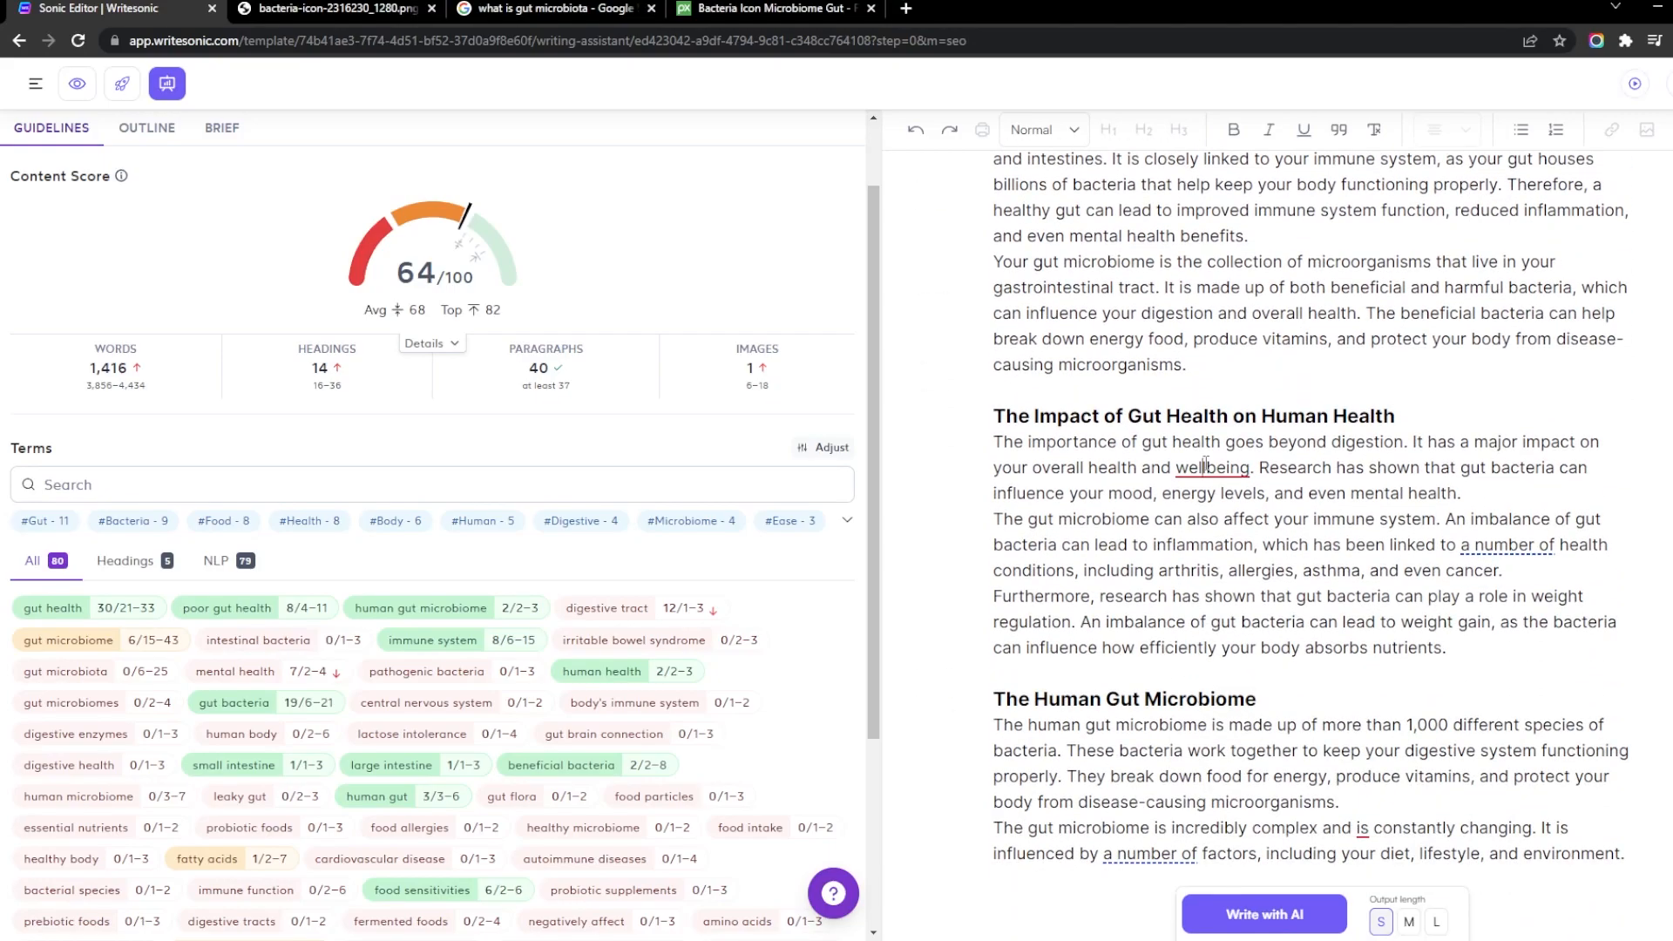
mouse_move(1213, 468)
click(1211, 655)
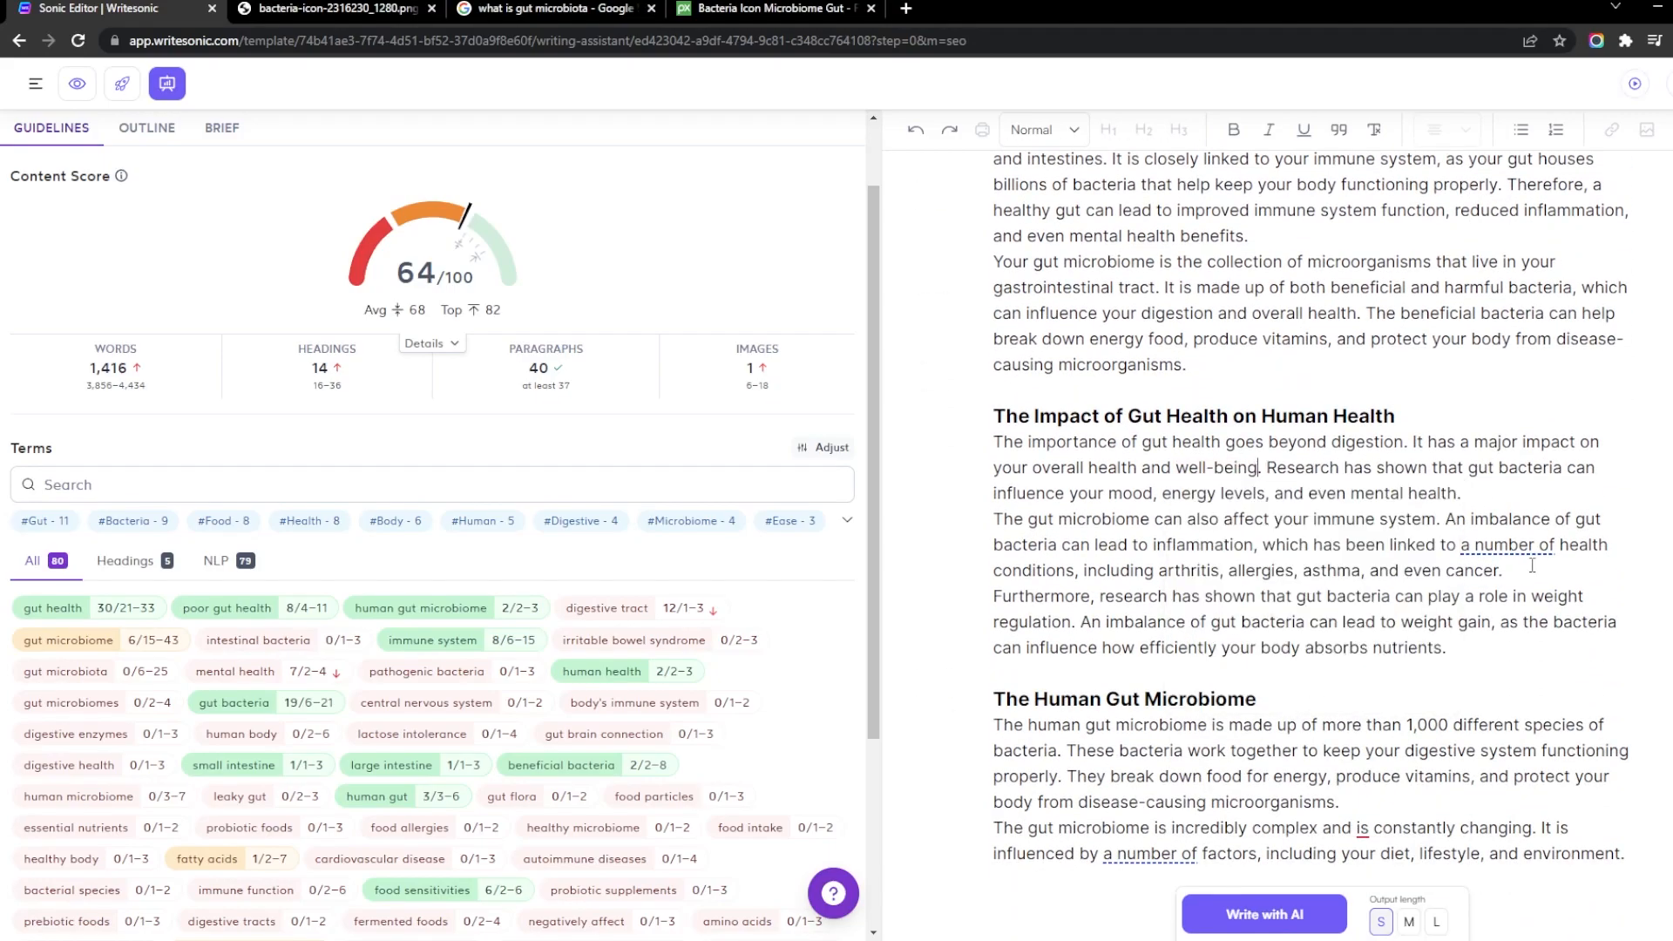
mouse_move(1499, 545)
click(1486, 762)
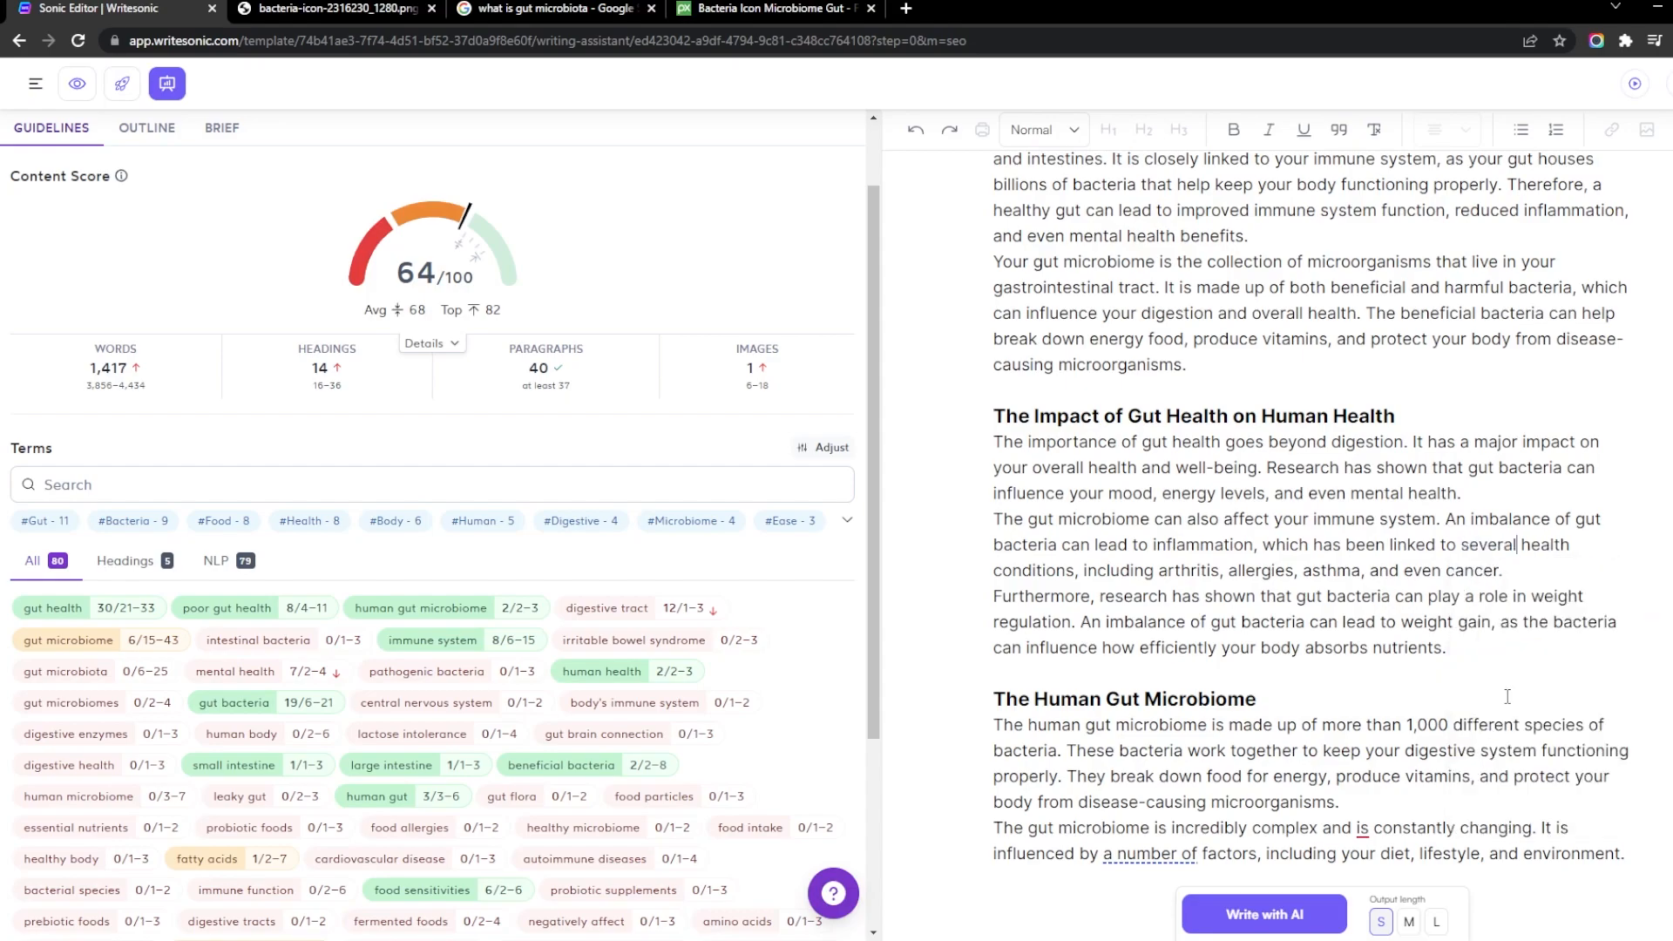
Under "The Human Gut Microbiome", replace "a number of" with "several" and remove the underlined "is" before "constantly changing"
scroll(1395, 714, down, 4)
mouse_move(1161, 493)
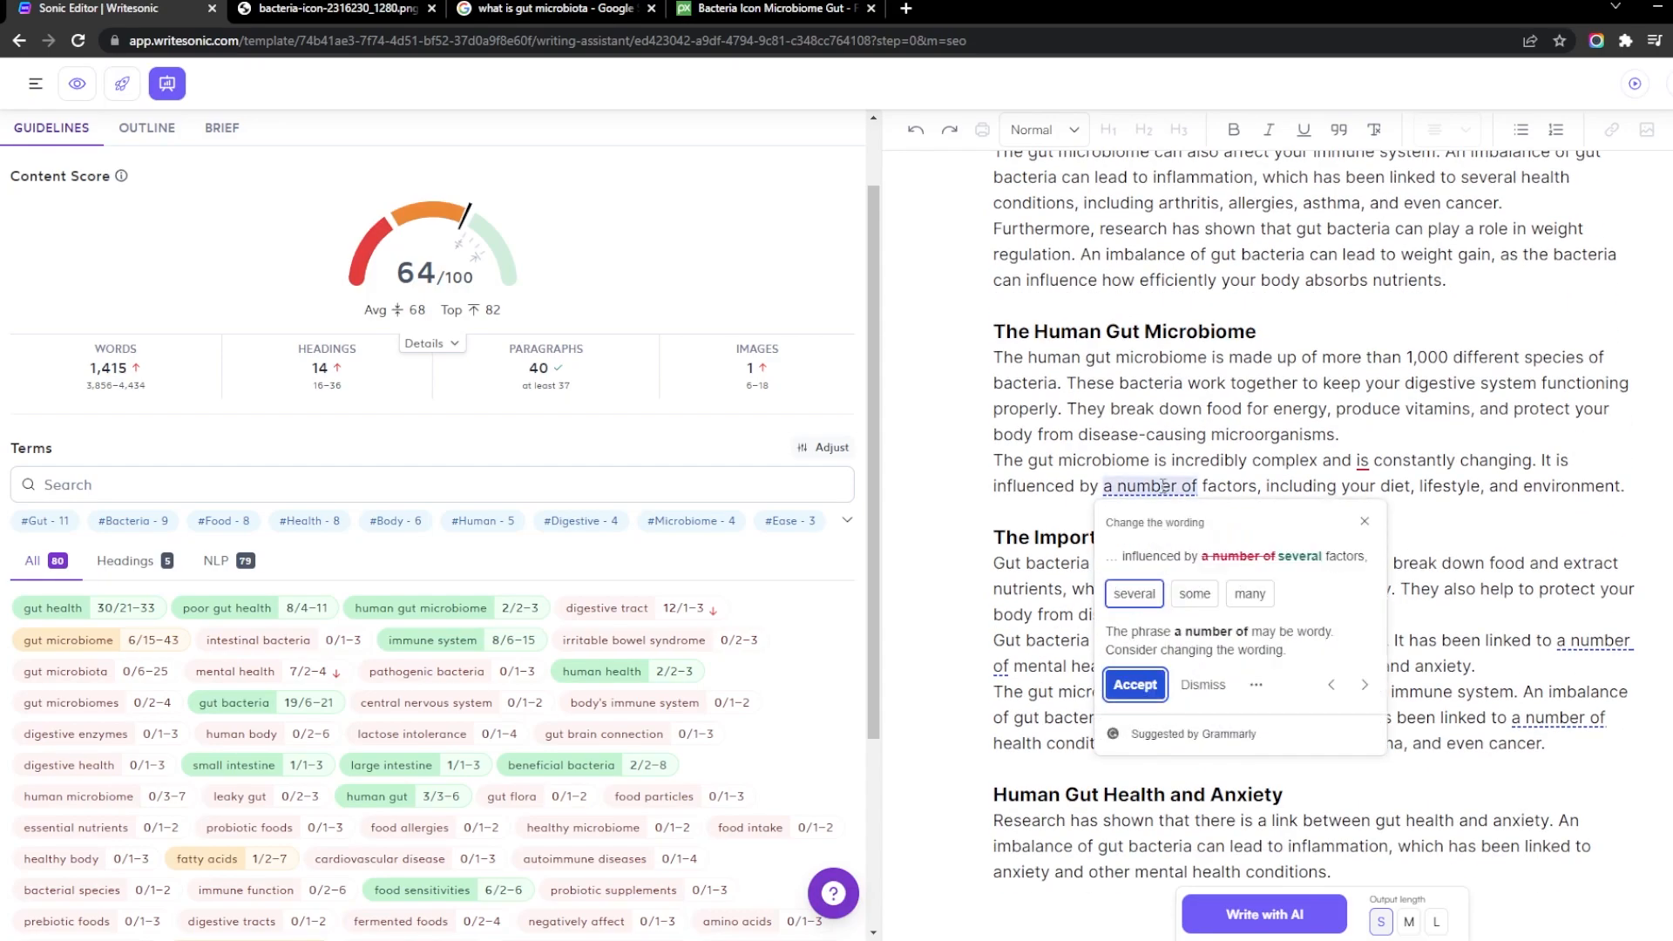
click(1128, 687)
mouse_move(1363, 464)
click(1387, 596)
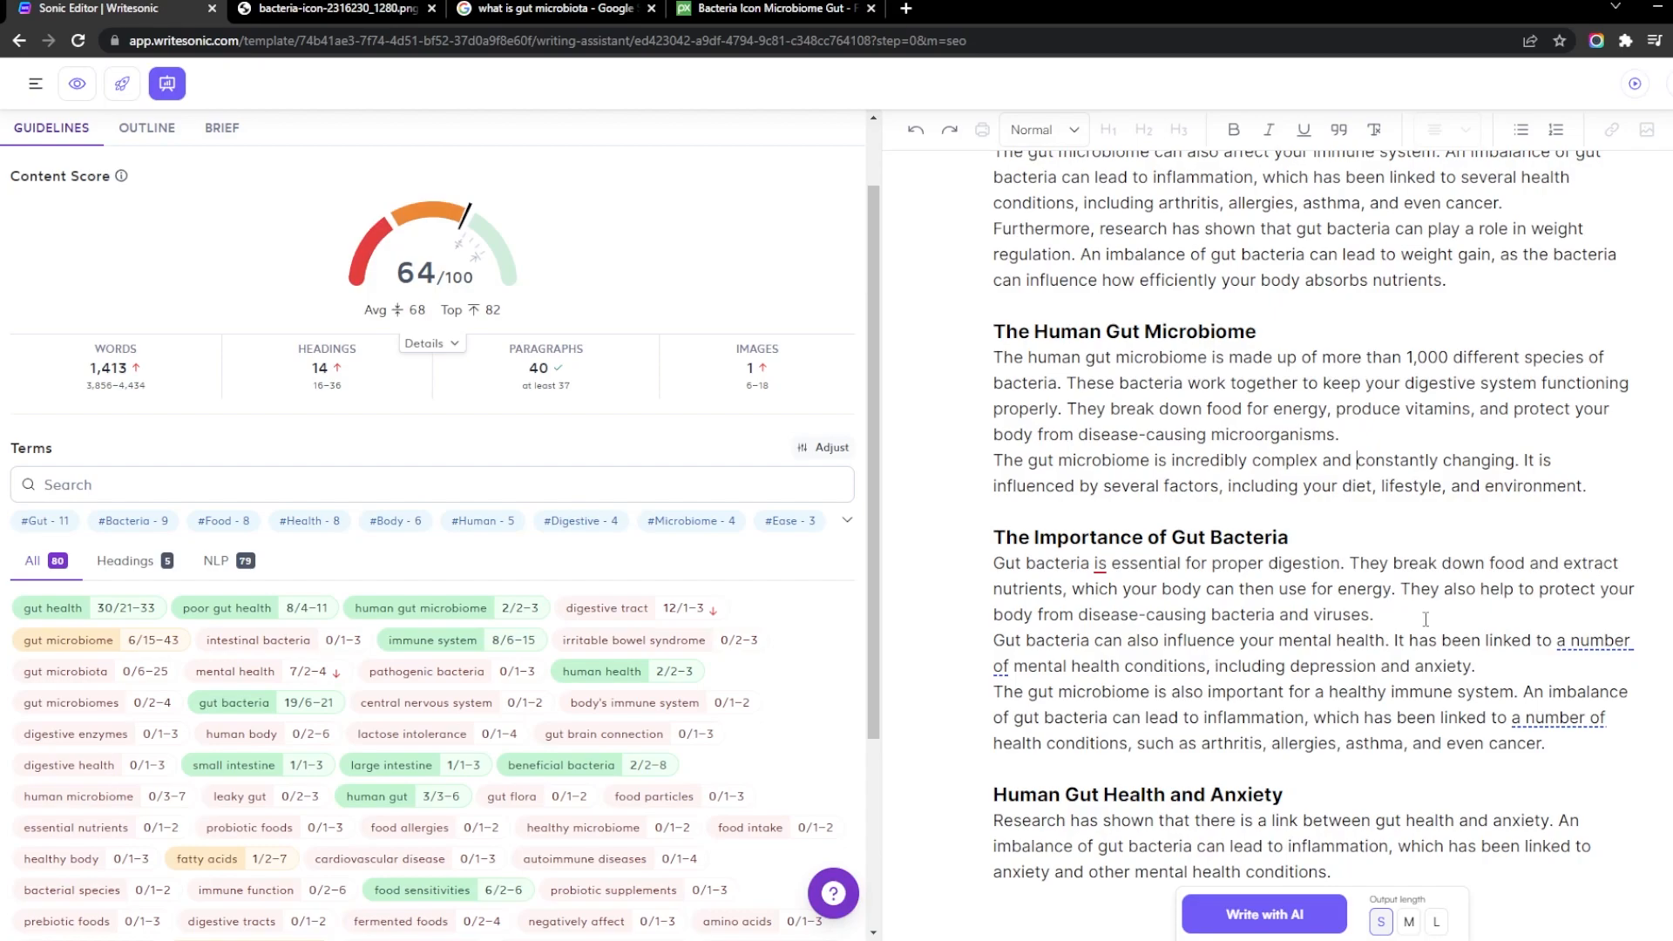
Under "The Importance of Gut Bacteria", replace both instances of "a number of" with "several"
mouse_move(1611, 626)
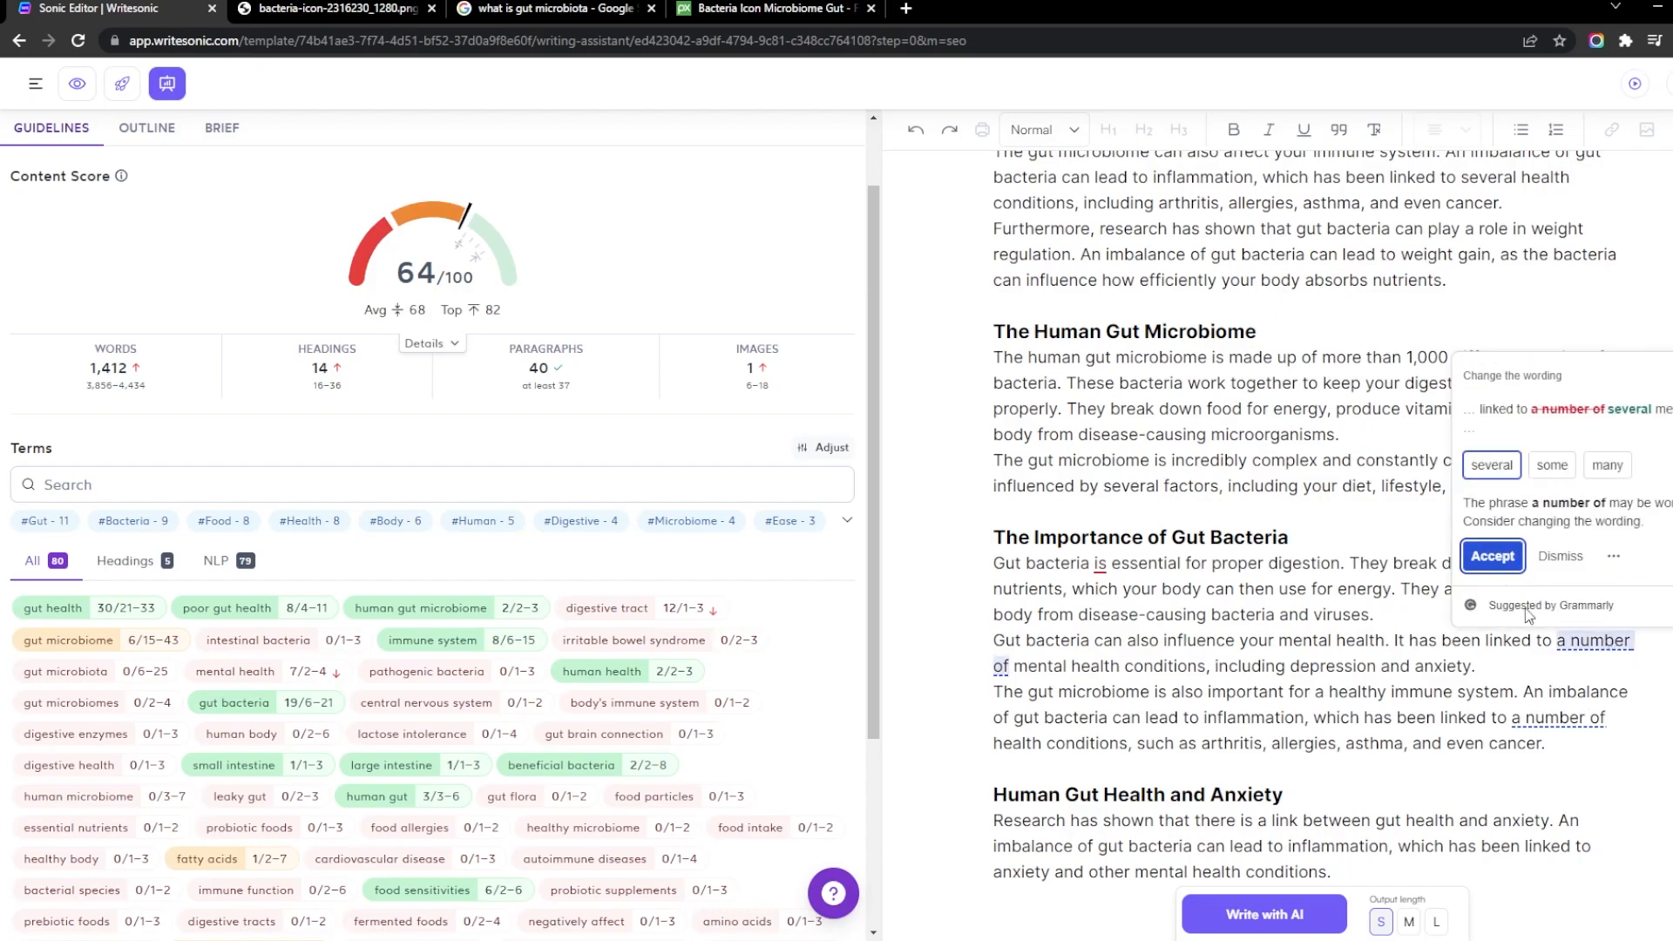
click(1492, 556)
mouse_move(1556, 719)
click(1390, 636)
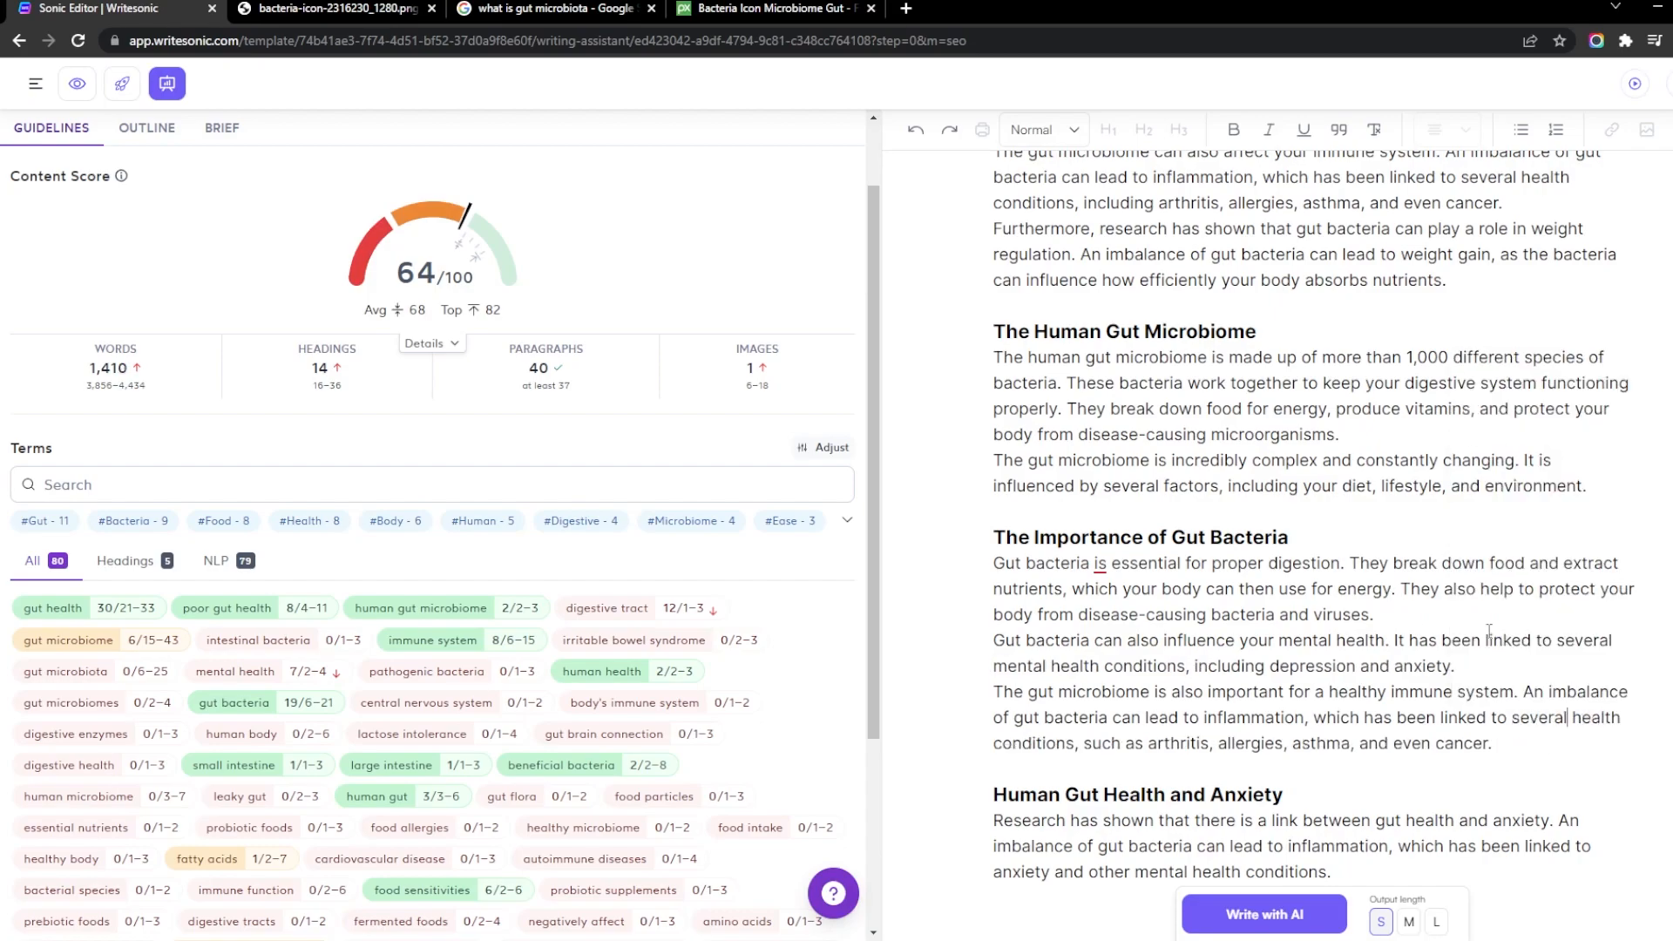
Under "Human Gut Health and Anxiety", accept the suggested wording "several" in place of "a number of"
scroll(1389, 631, down, 5)
scroll(1390, 631, up, 1)
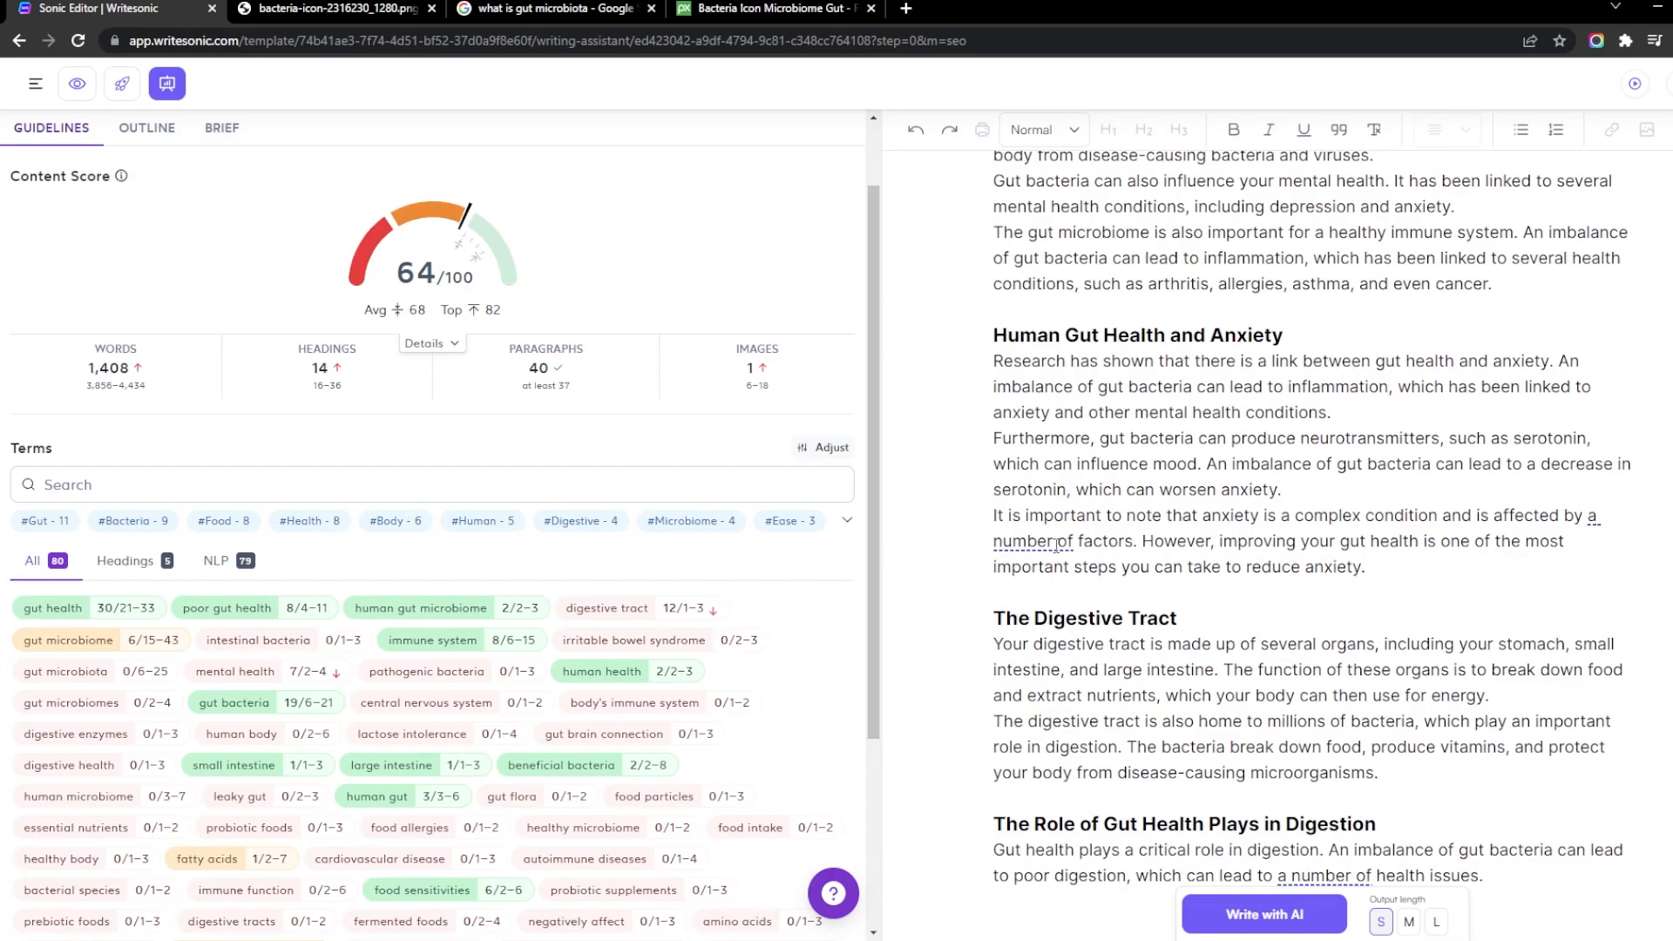
mouse_move(1033, 540)
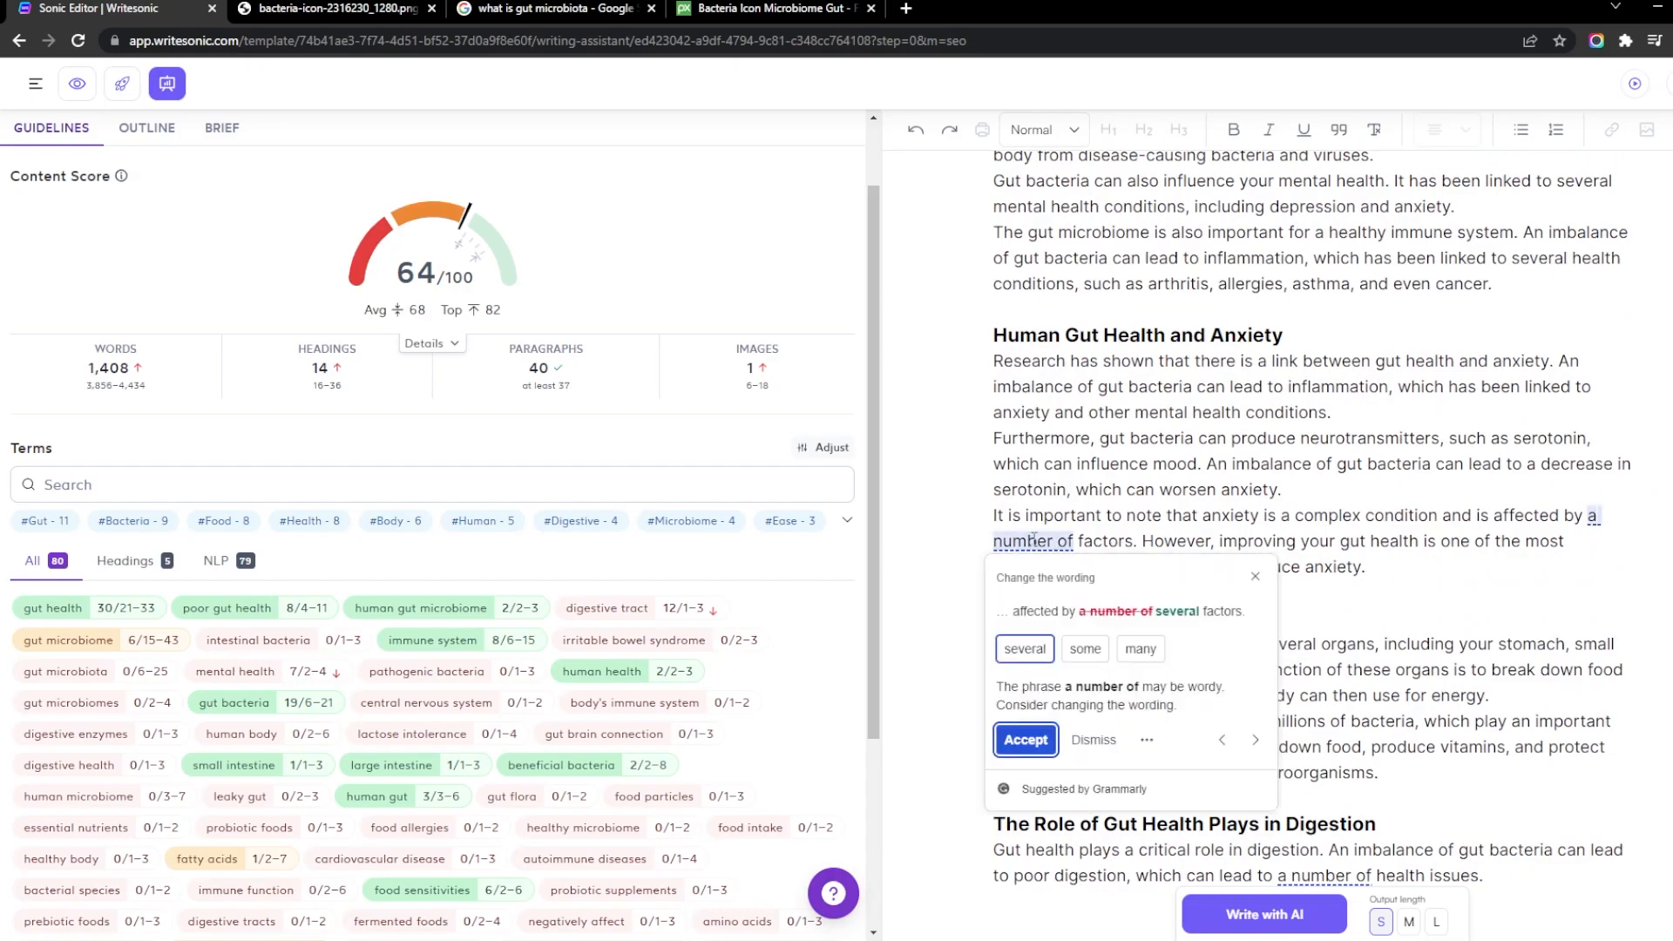
click(1024, 739)
scroll(1331, 625, down, 3)
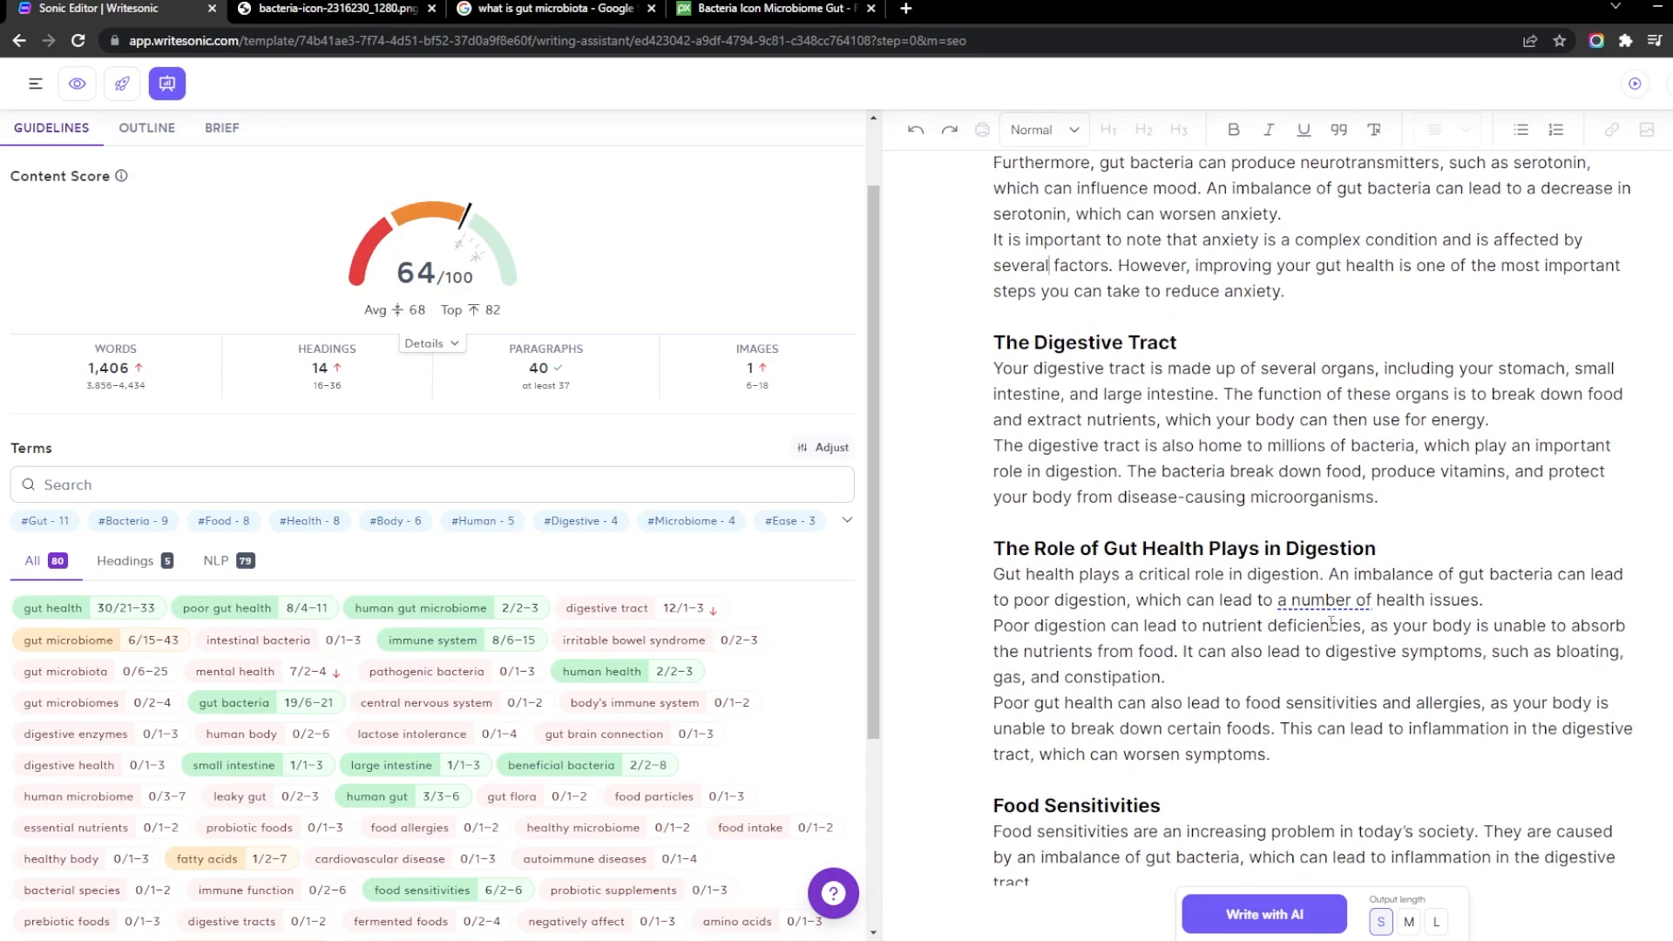
Under "The Role of Gut Health Plays in Digestion", accept the suggested wording "several" in place of "a number of"
mouse_move(1333, 598)
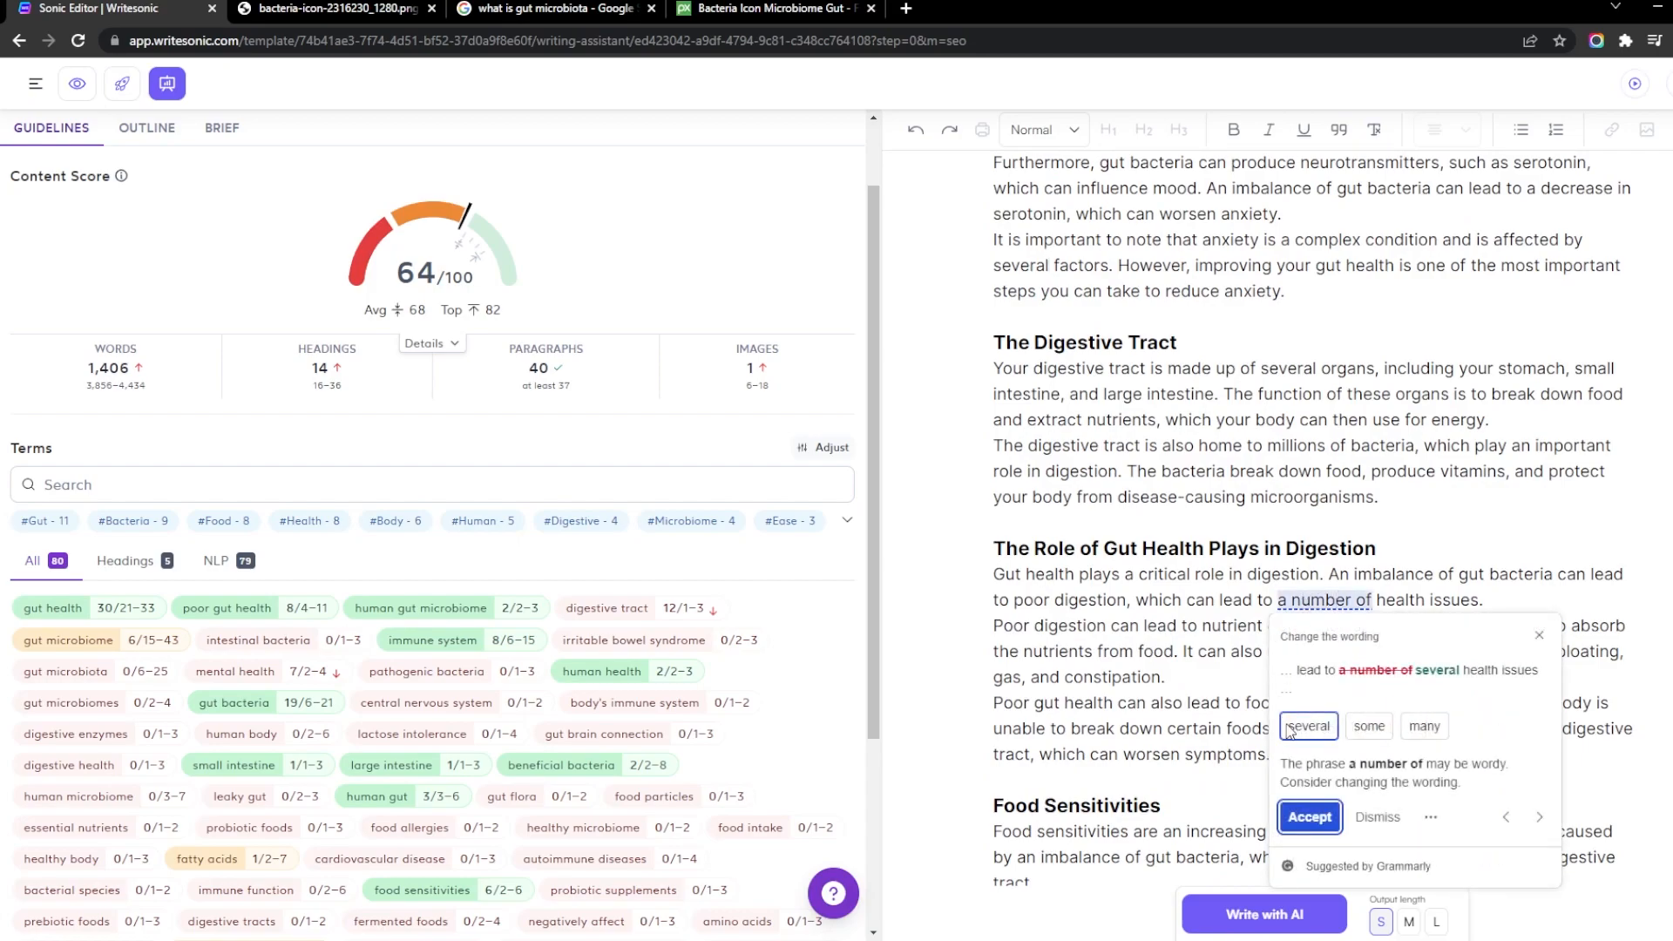
click(1291, 809)
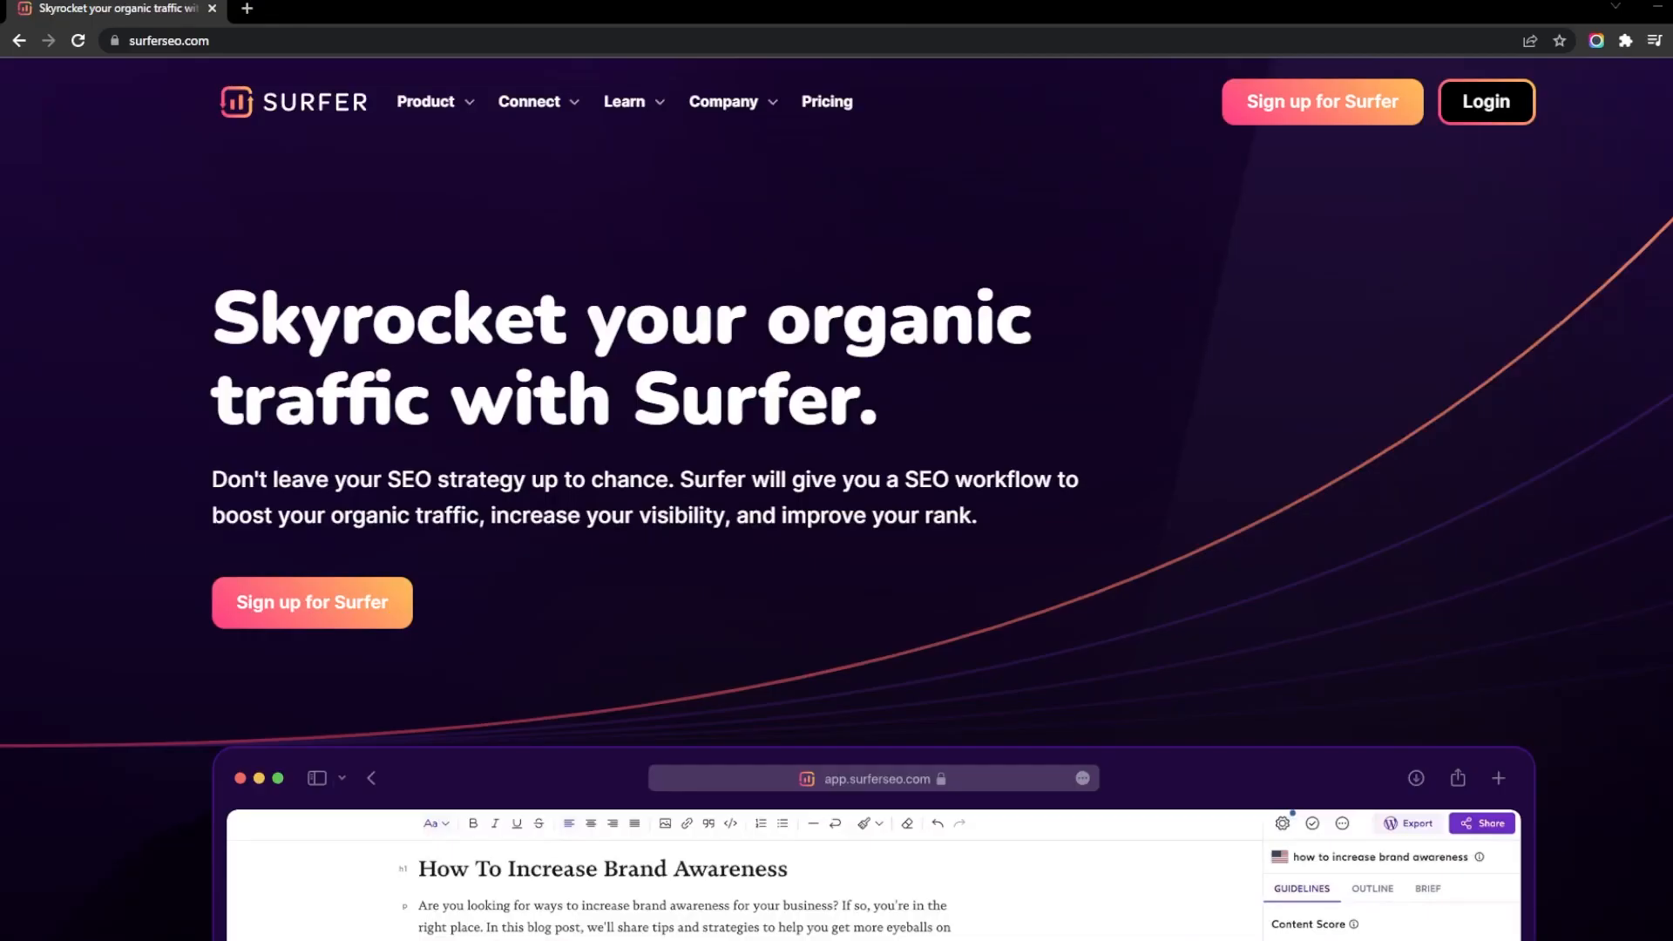
Look over the Surfer homepage and the Surfer offer page for using its Content Editor with Writesonic
scroll(836, 523, down, 10)
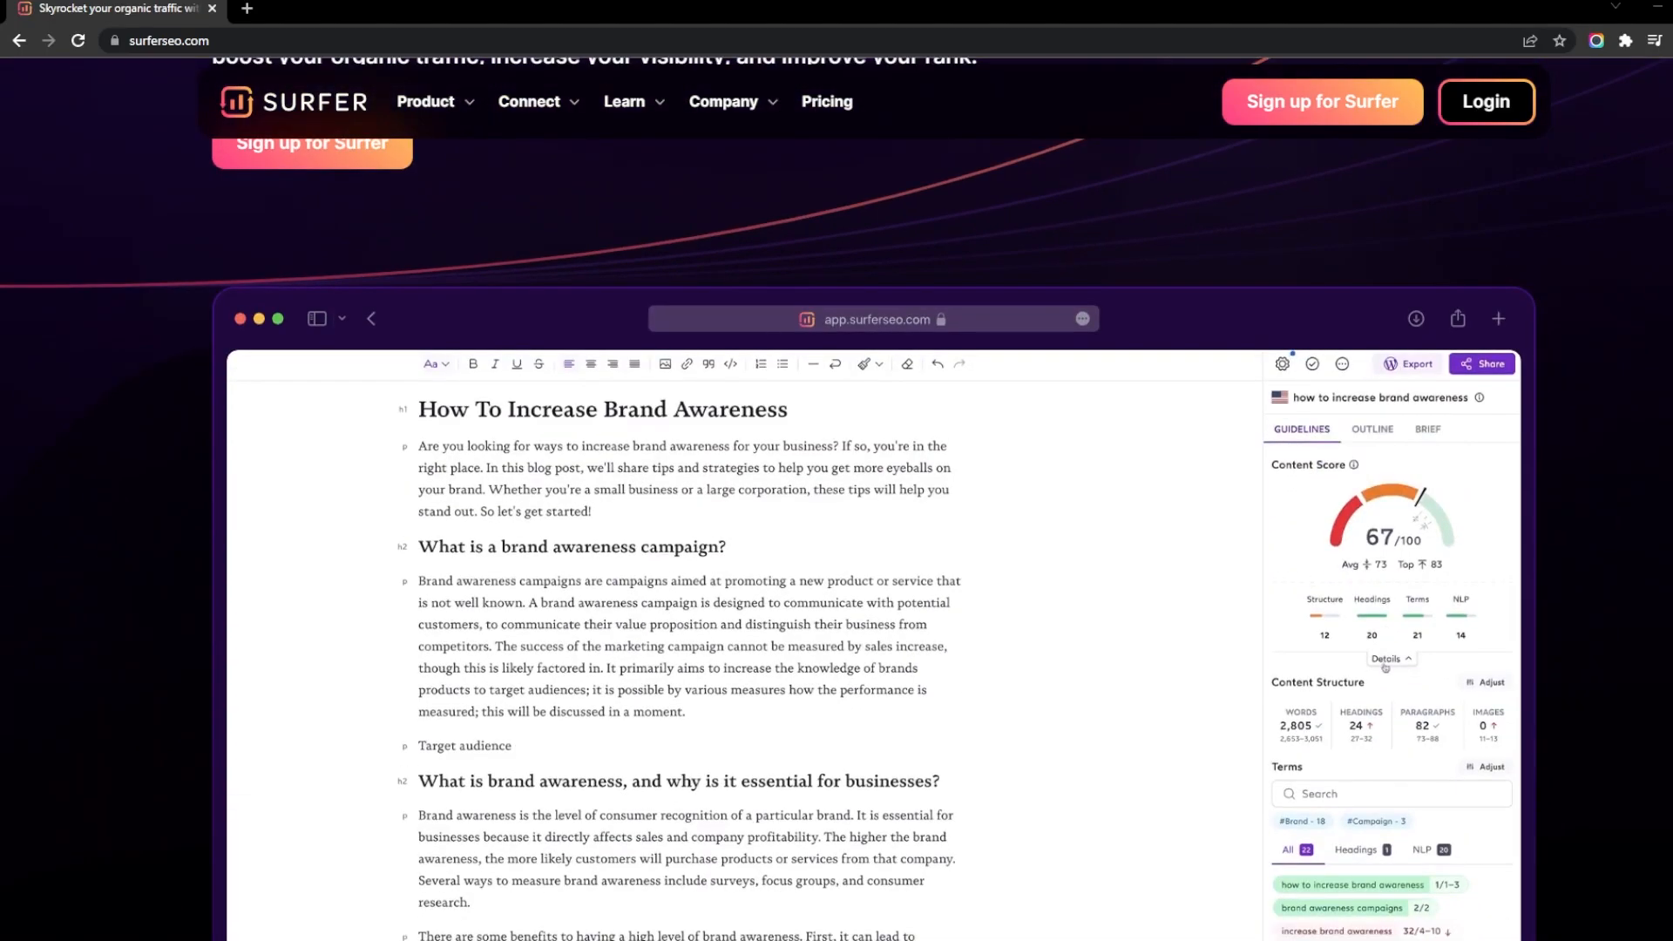
scroll(837, 523, down, 15)
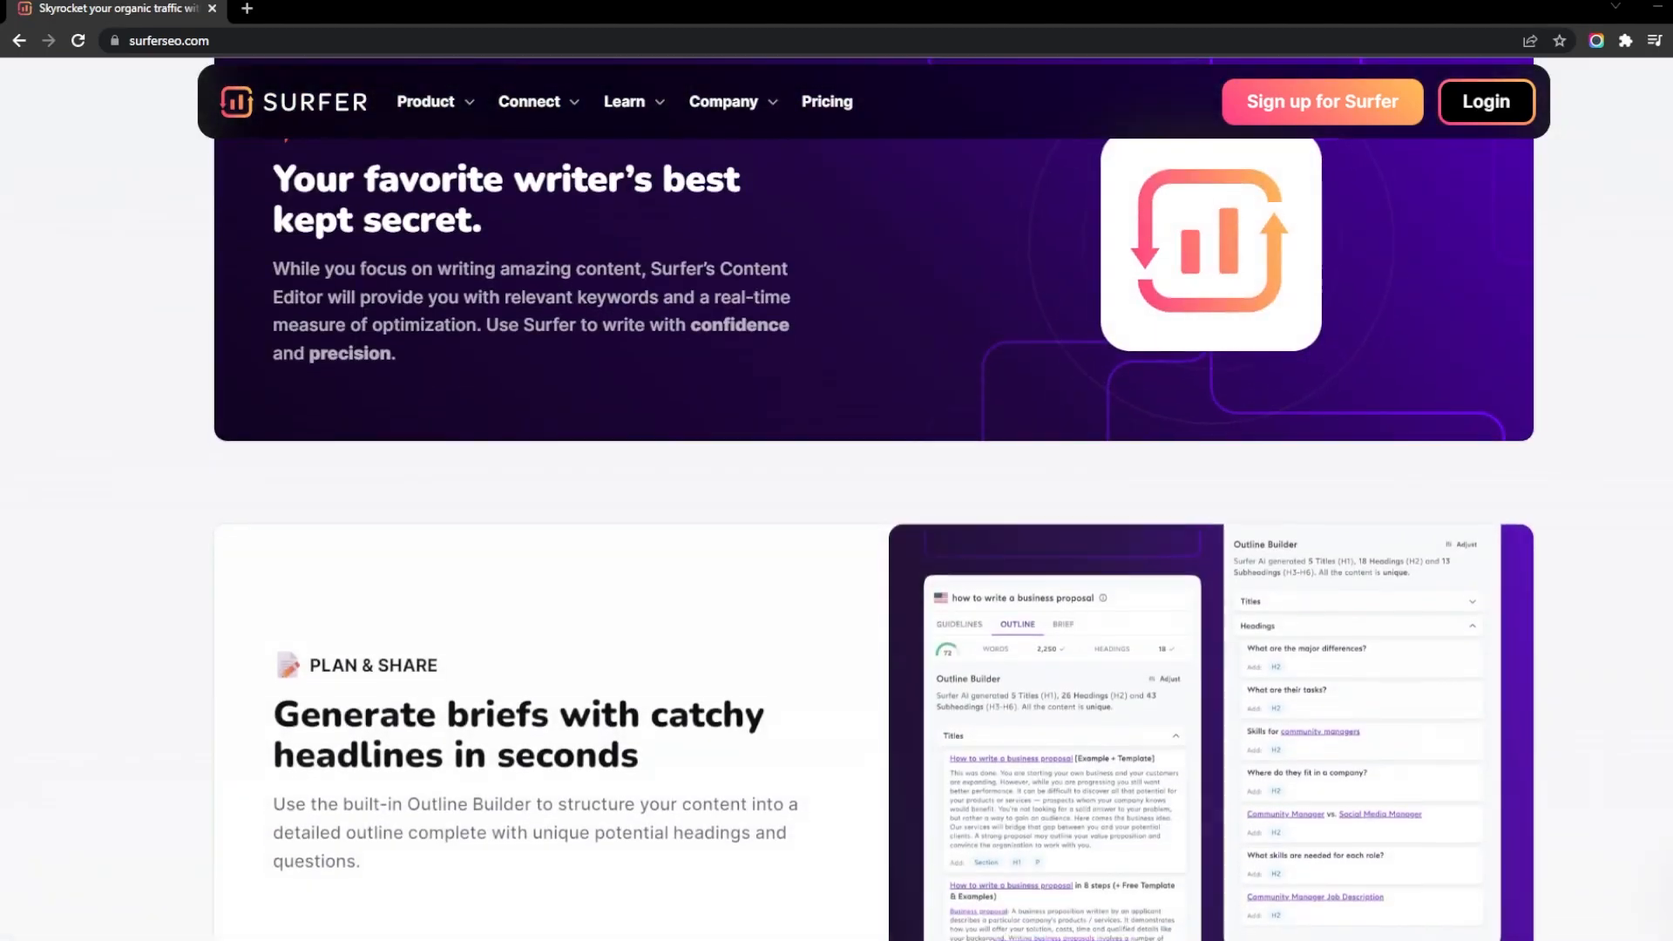
scroll(837, 523, up, 8)
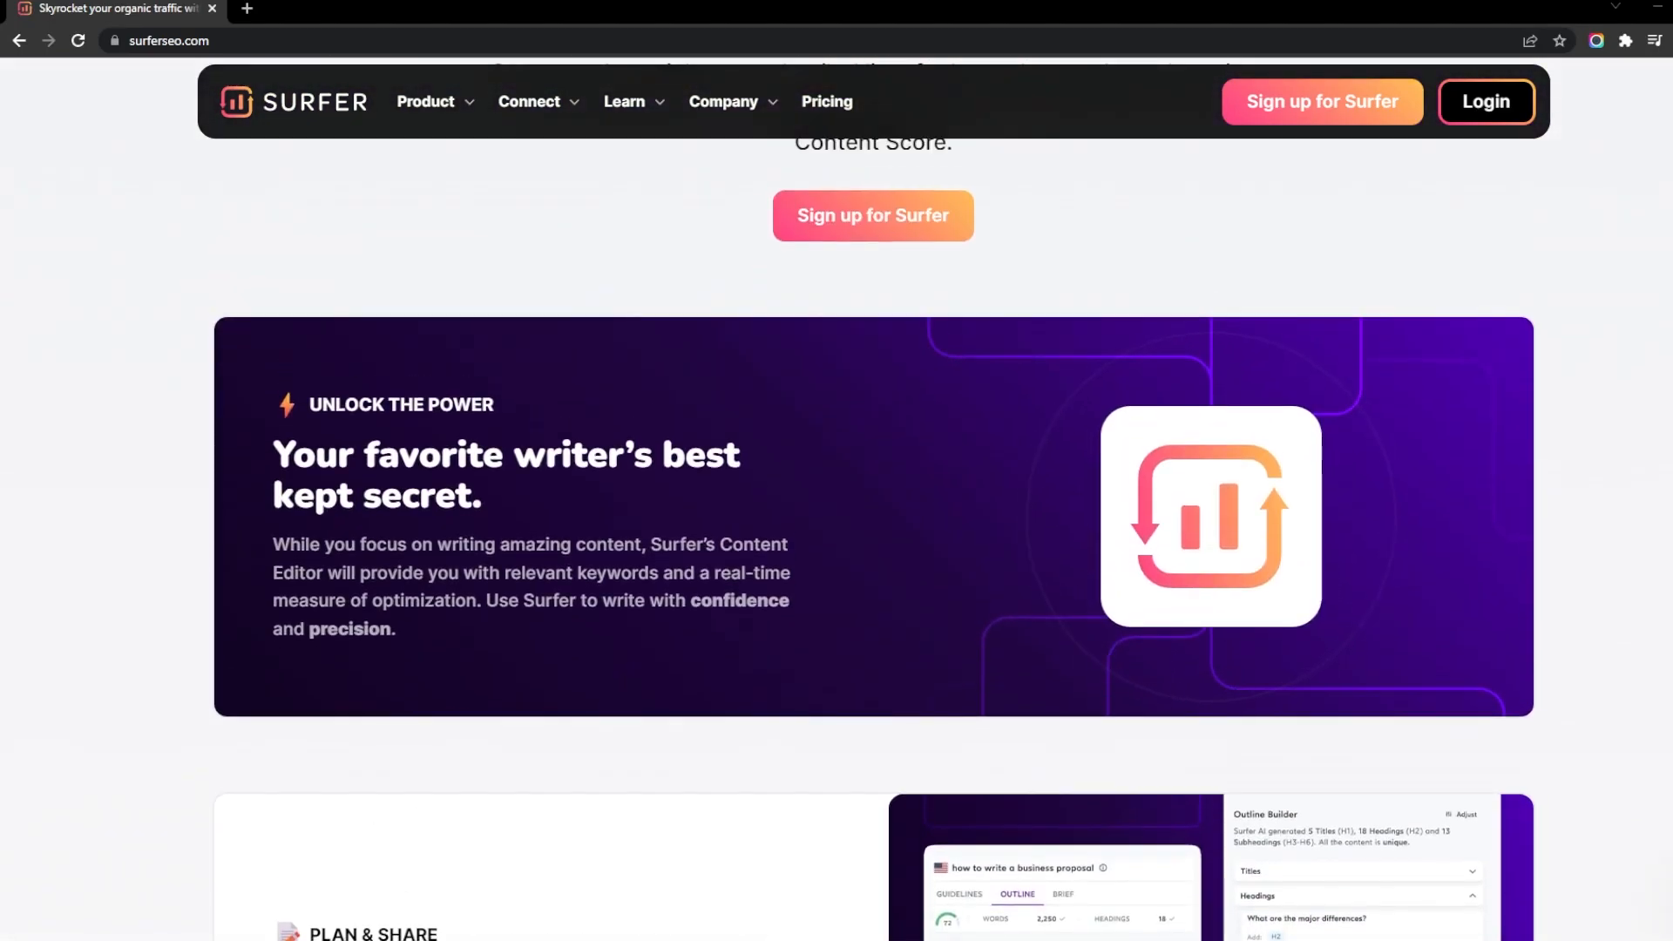
scroll(837, 523, up, 10)
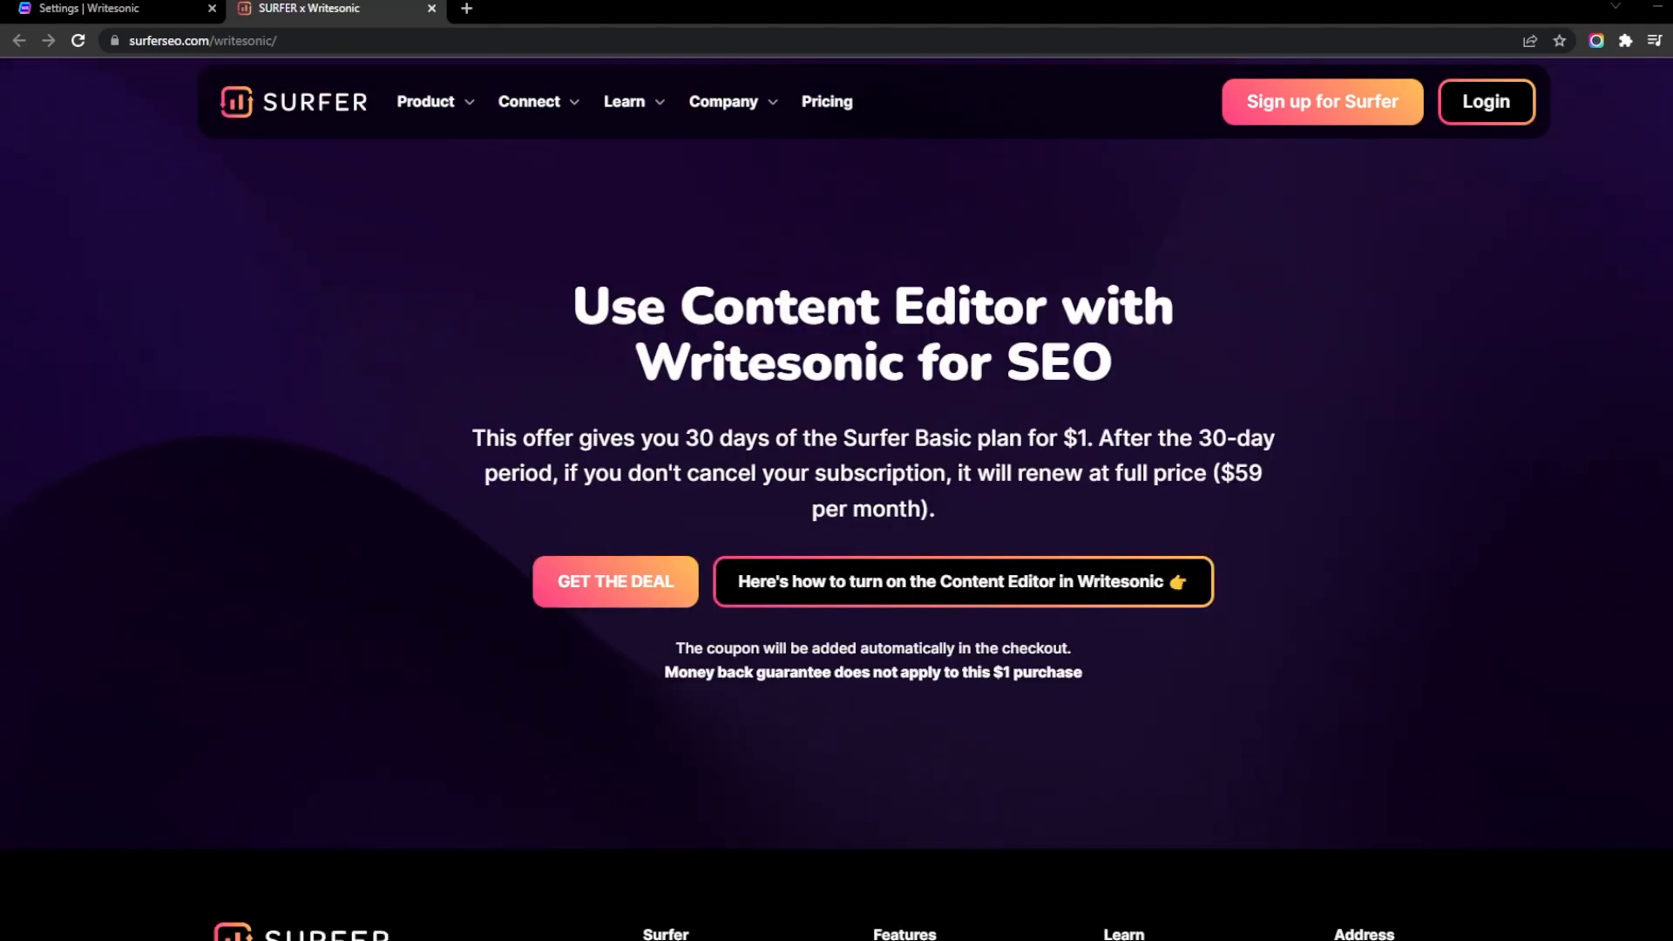
scroll(837, 523, down, 1)
scroll(837, 523, up, 2)
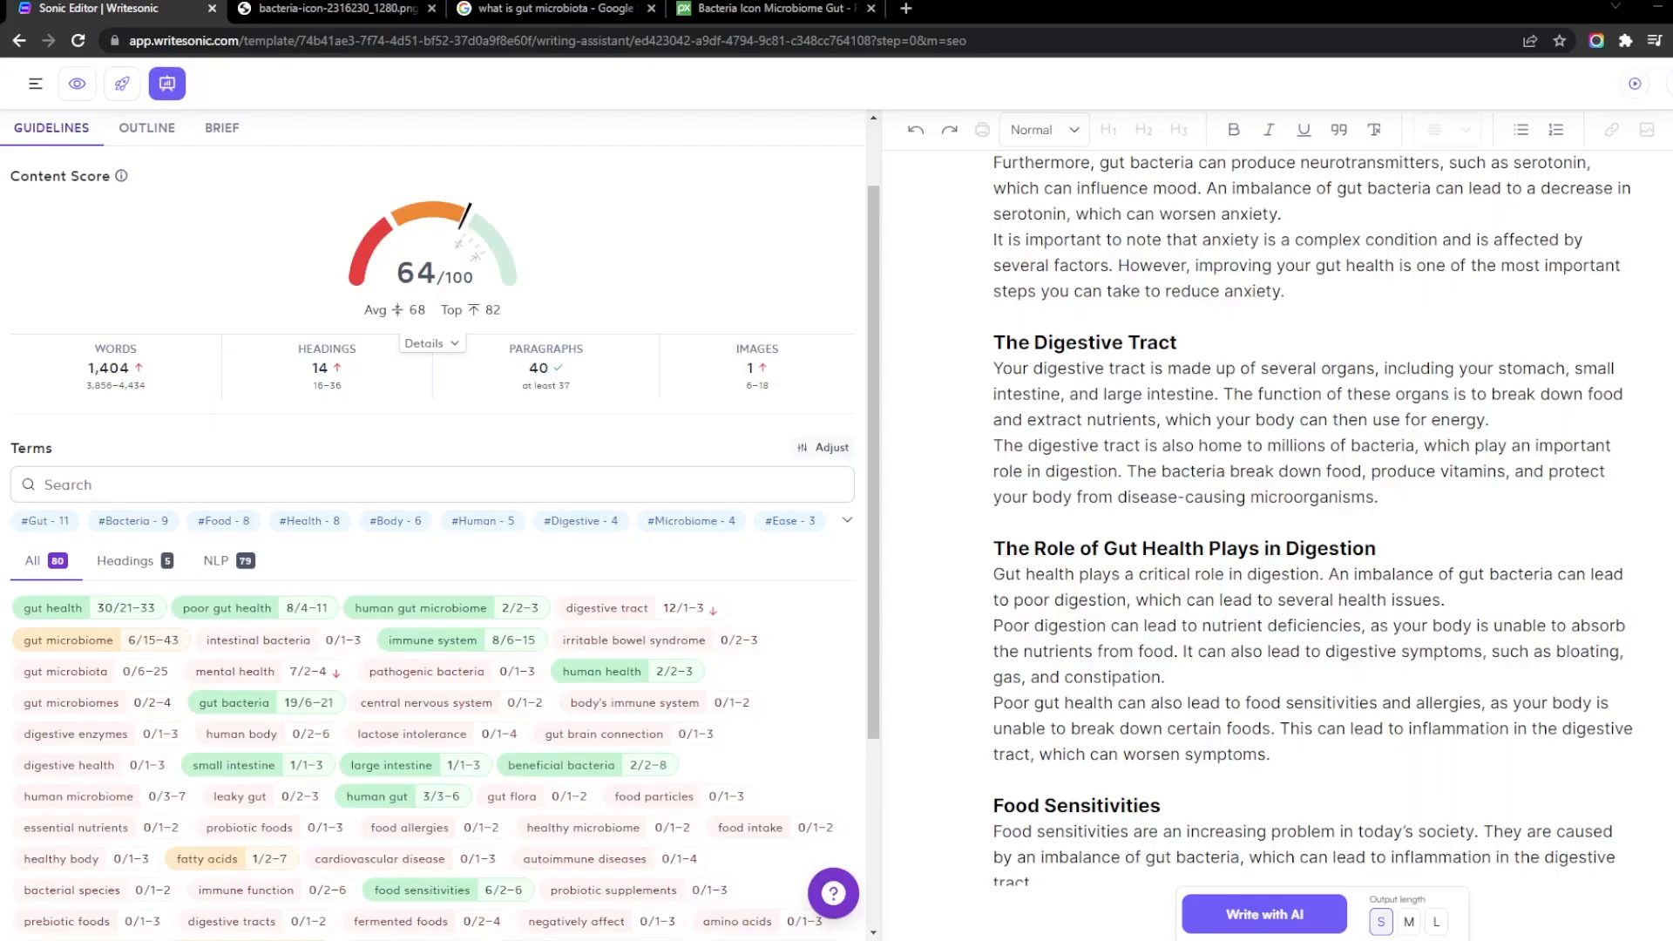
In Sonic Editor, run the Paraphrase AI shortcut on the first paragraph under "What is Gut Health?"
scroll(1307, 514, up, 10)
scroll(1308, 515, down, 3)
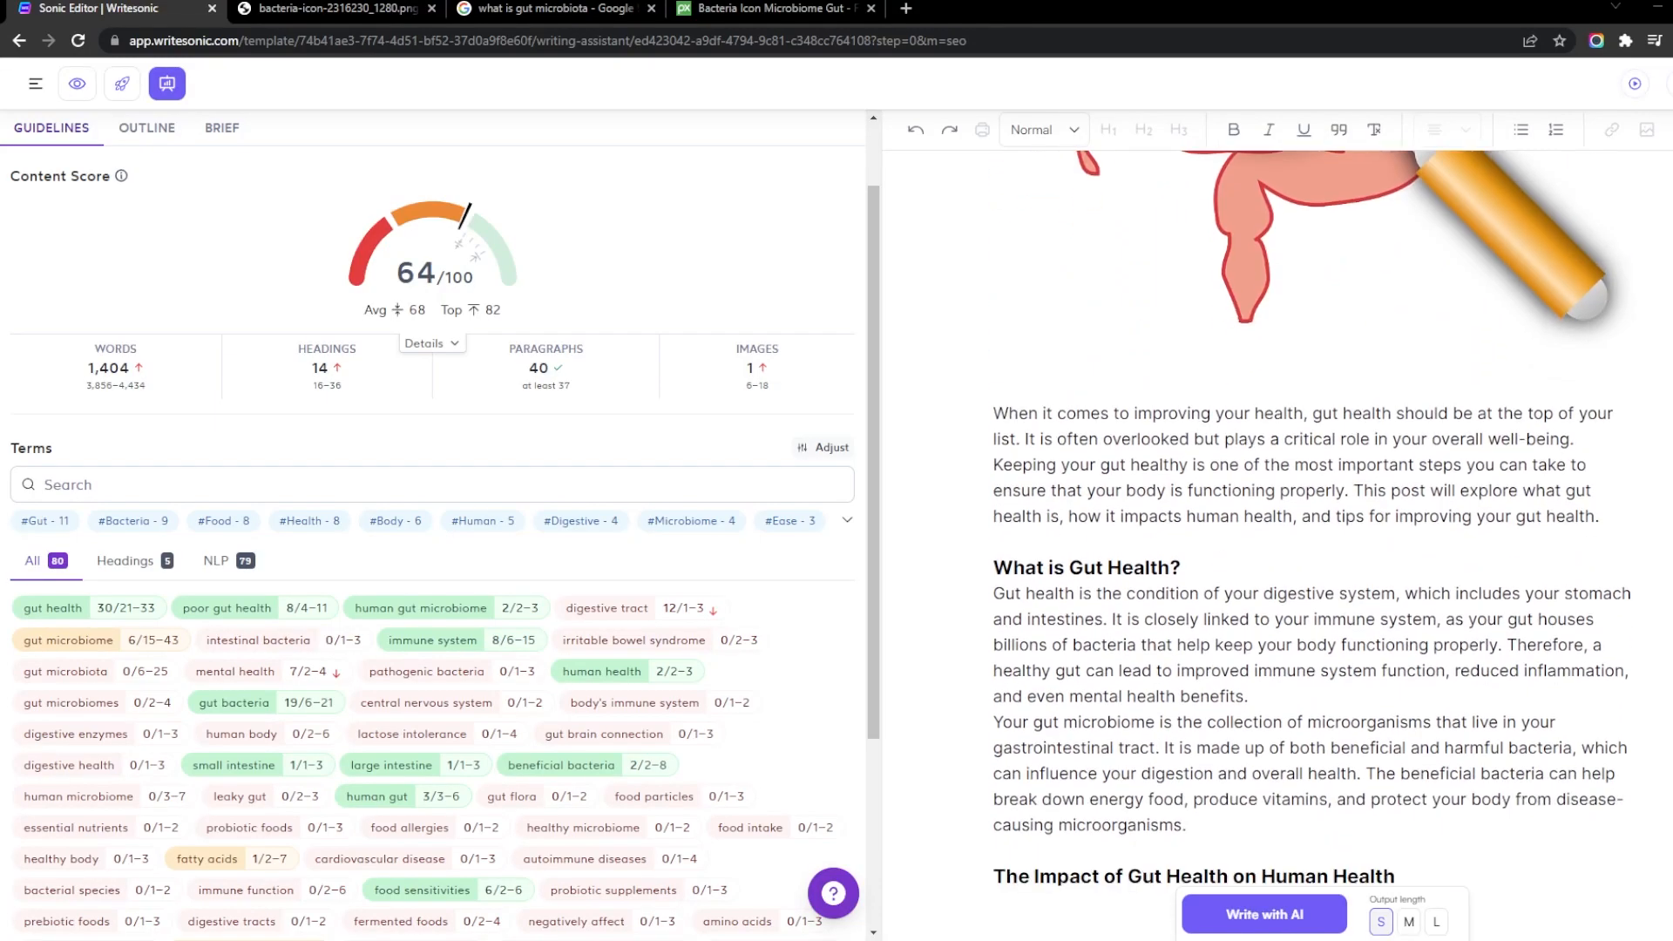
drag(993, 409, 1187, 641)
drag(1248, 512, 994, 409)
click(1504, 334)
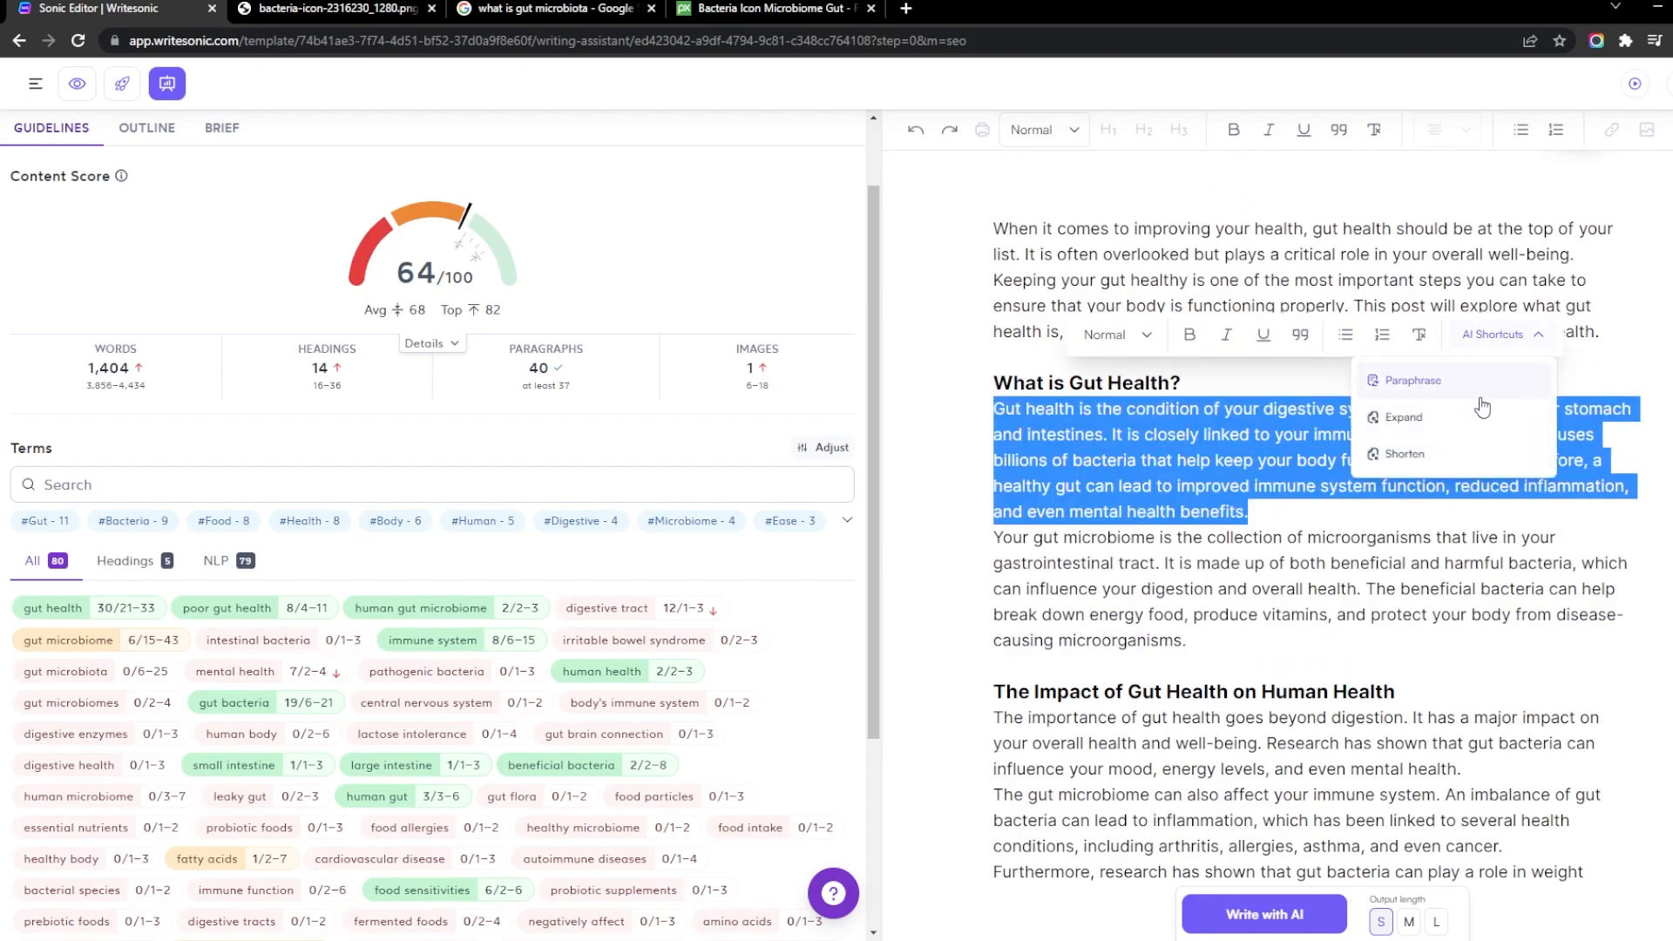
click(1481, 381)
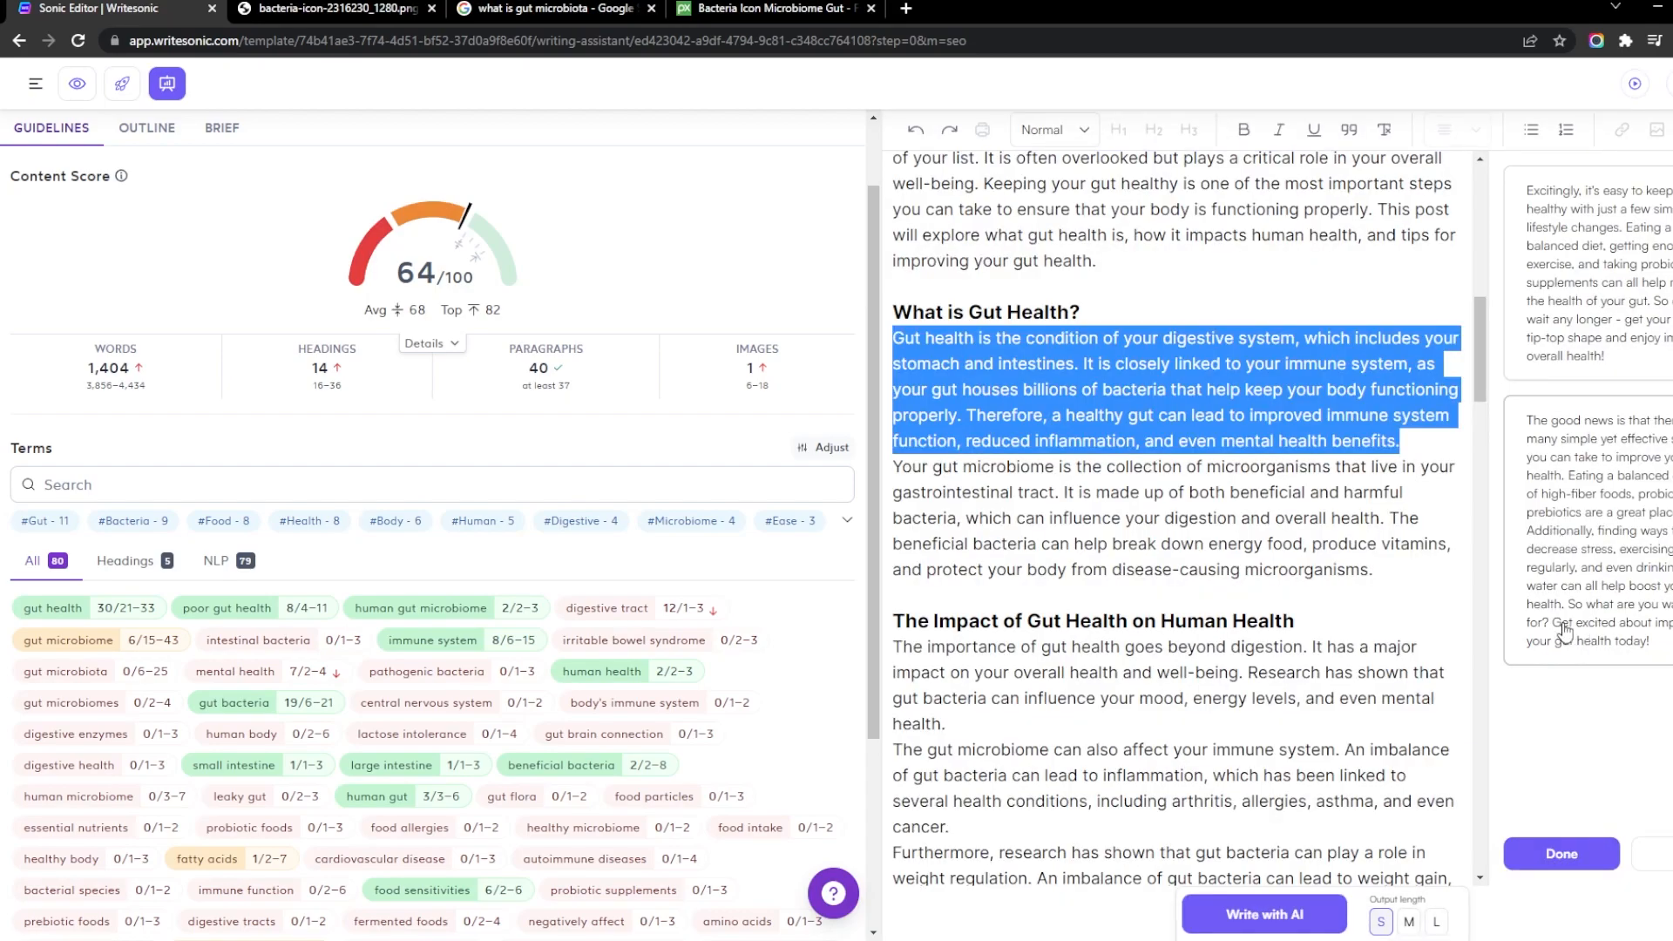
Delete the first paragraph under "What is Gut Health?" and undo the deletion
triple_click(1422, 442)
key(BackSpace)
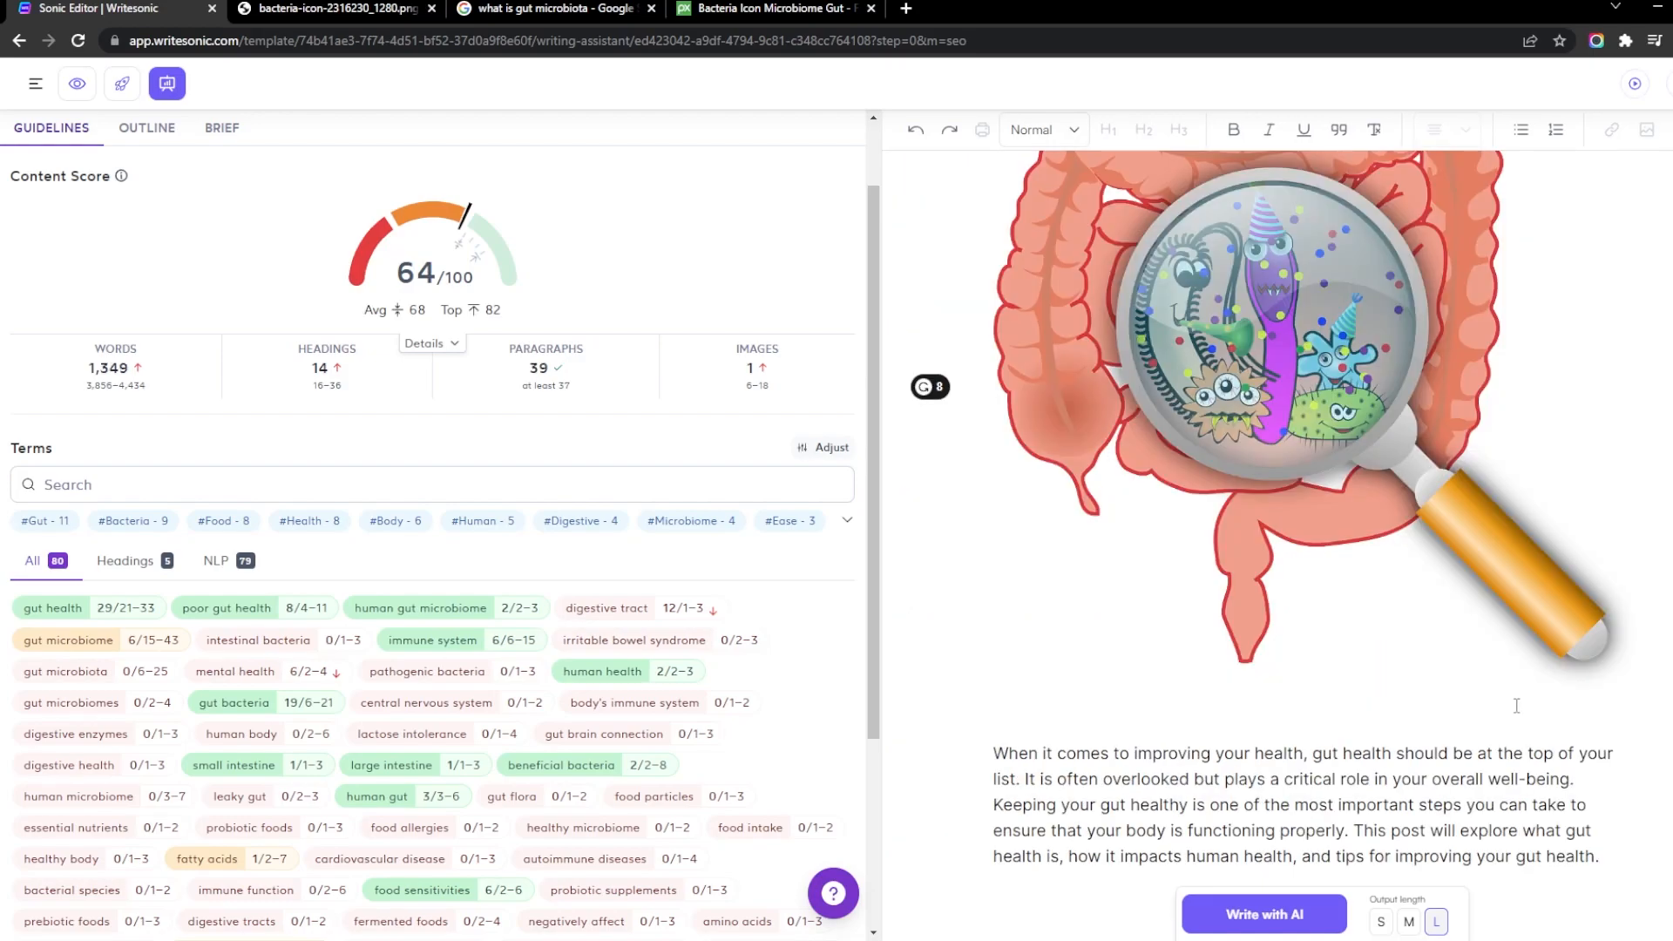
scroll(1307, 514, down, 8)
drag(1462, 429, 994, 378)
scroll(1209, 366, up, 5)
key(ctrl+z)
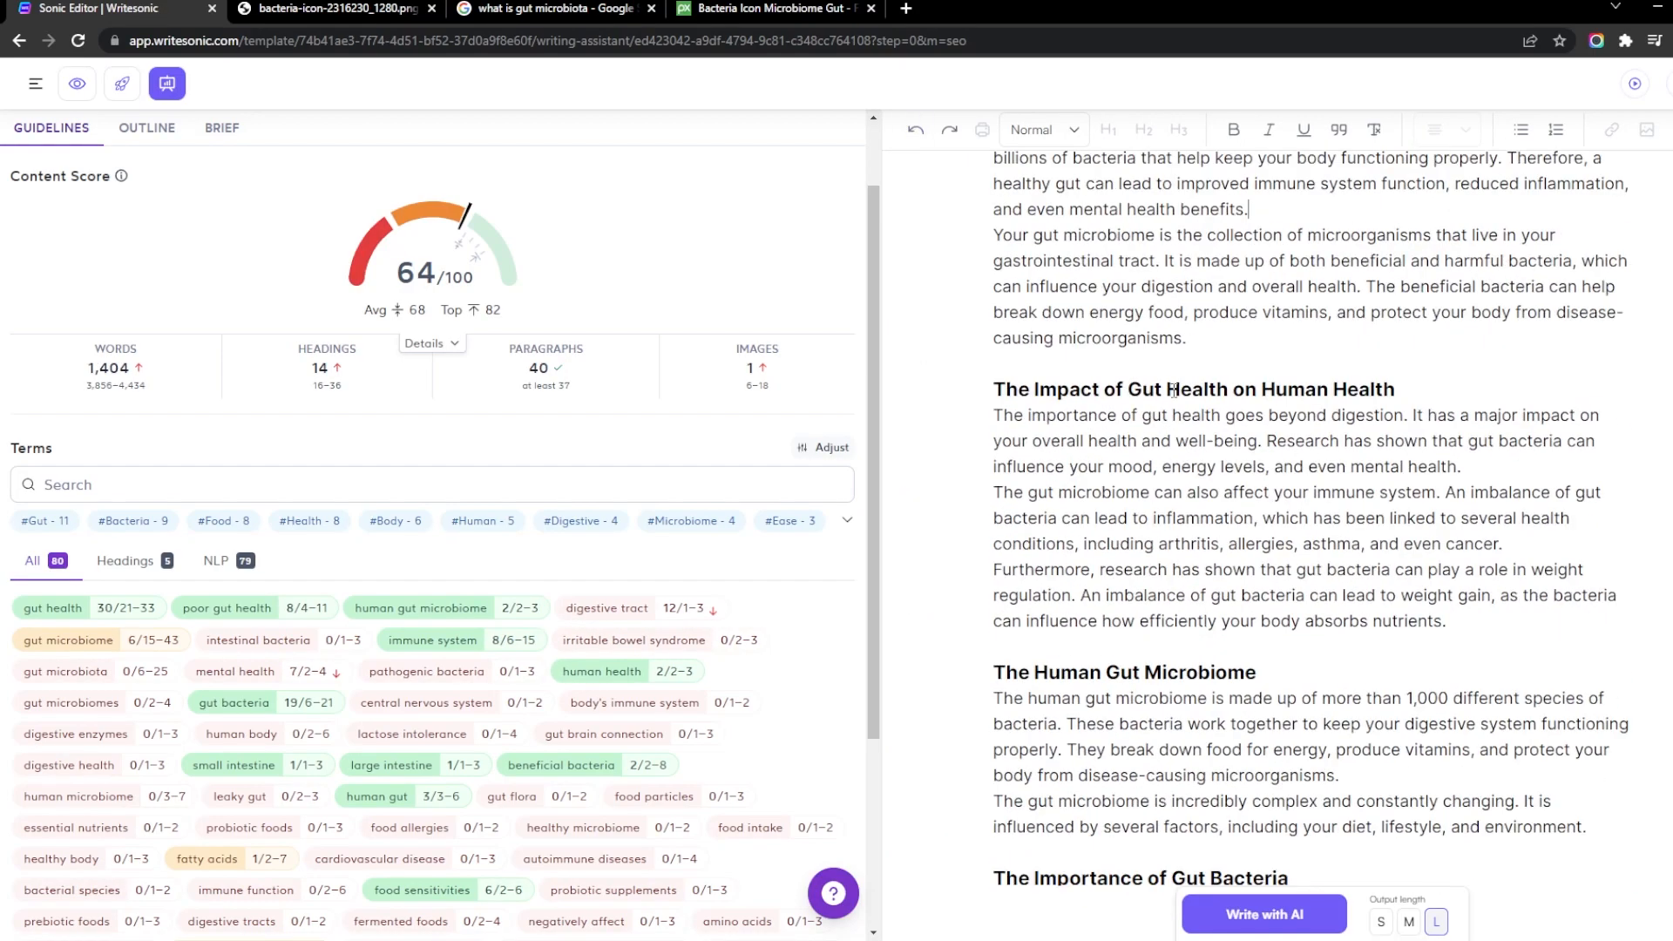
Run the Expand AI shortcut on both paragraphs under "What is Gut Health?"
click(1495, 309)
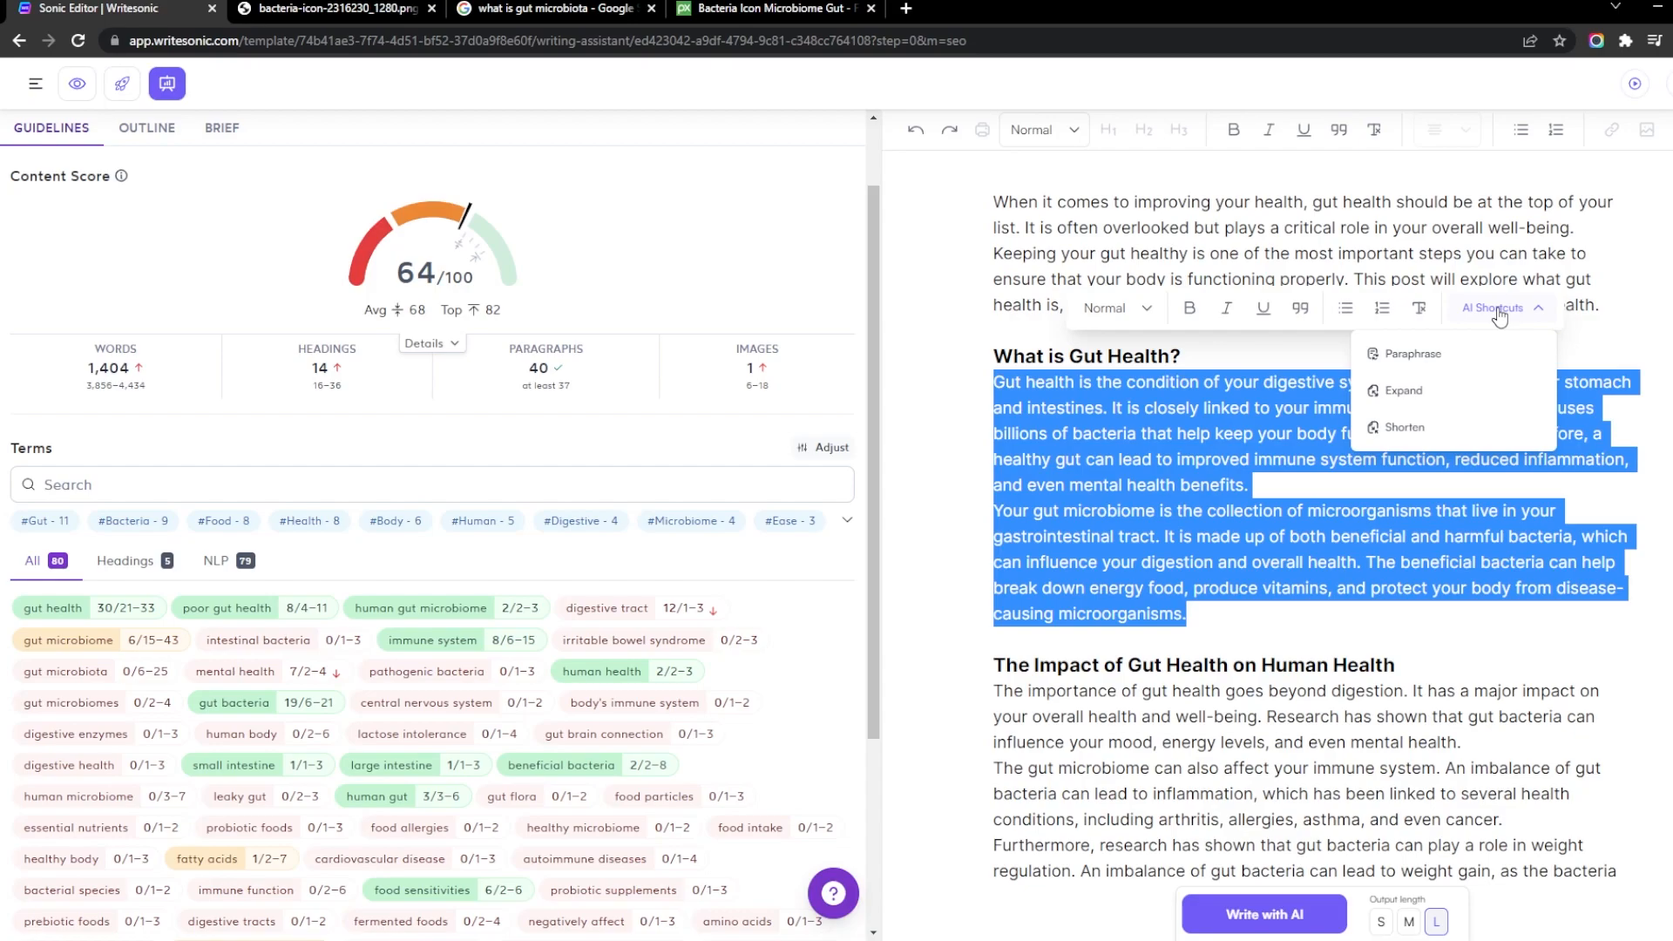
click(1453, 394)
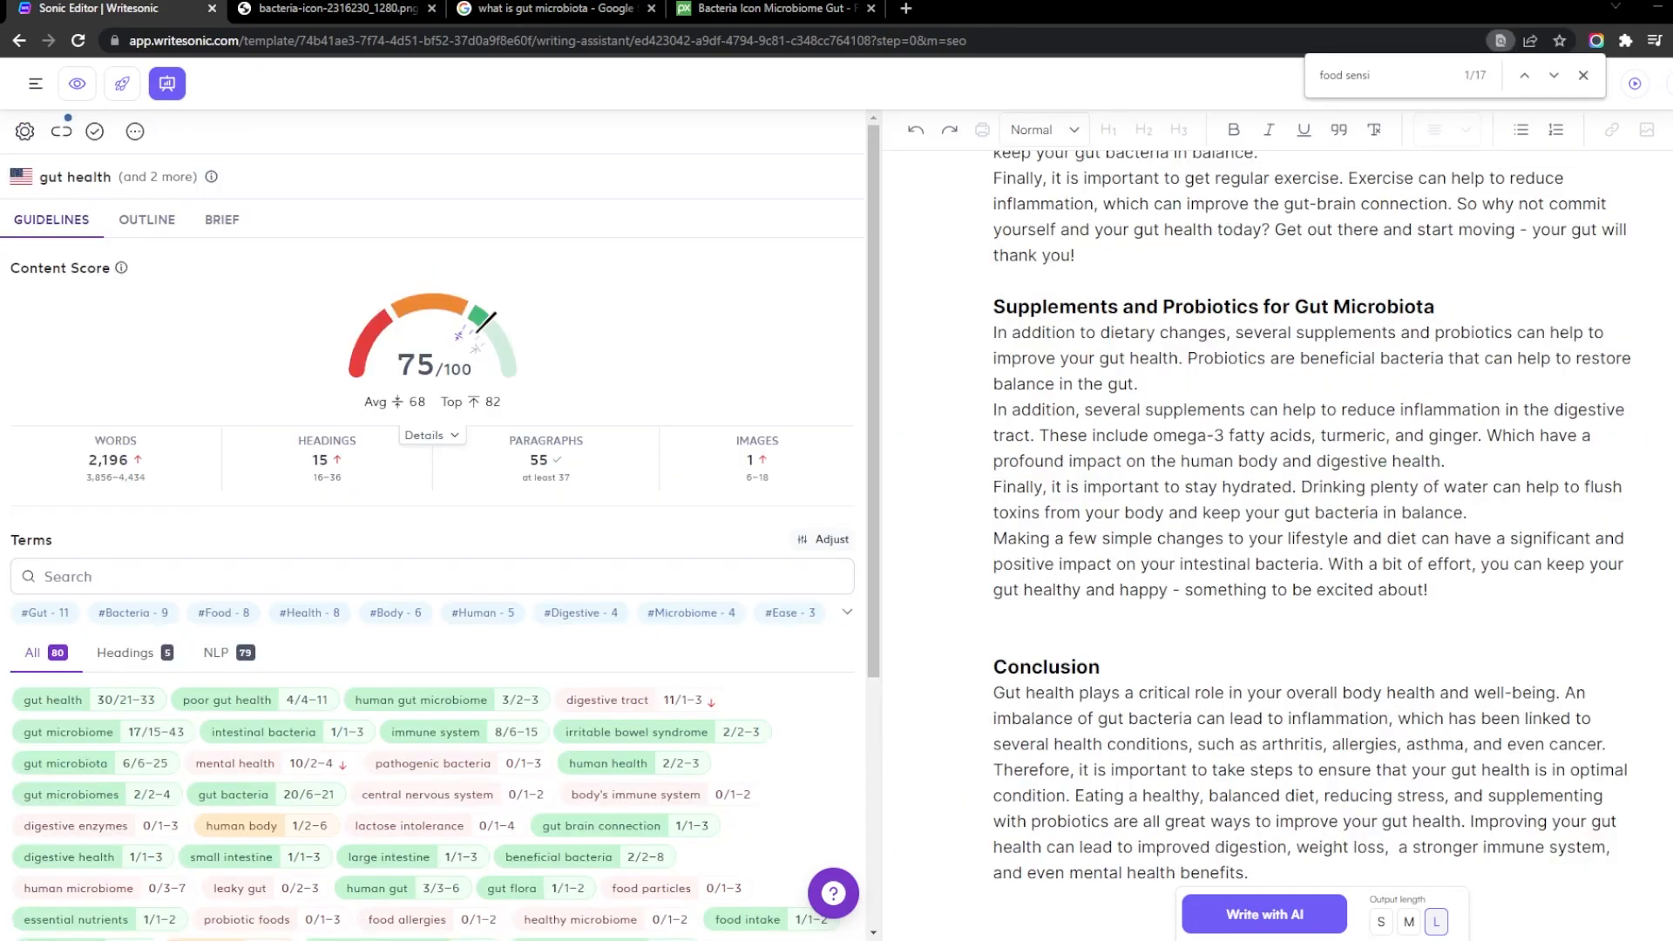
Close the page search and review the expanded article through to its Conclusion, along with the content score and suggested terms
scroll(1307, 523, up, 15)
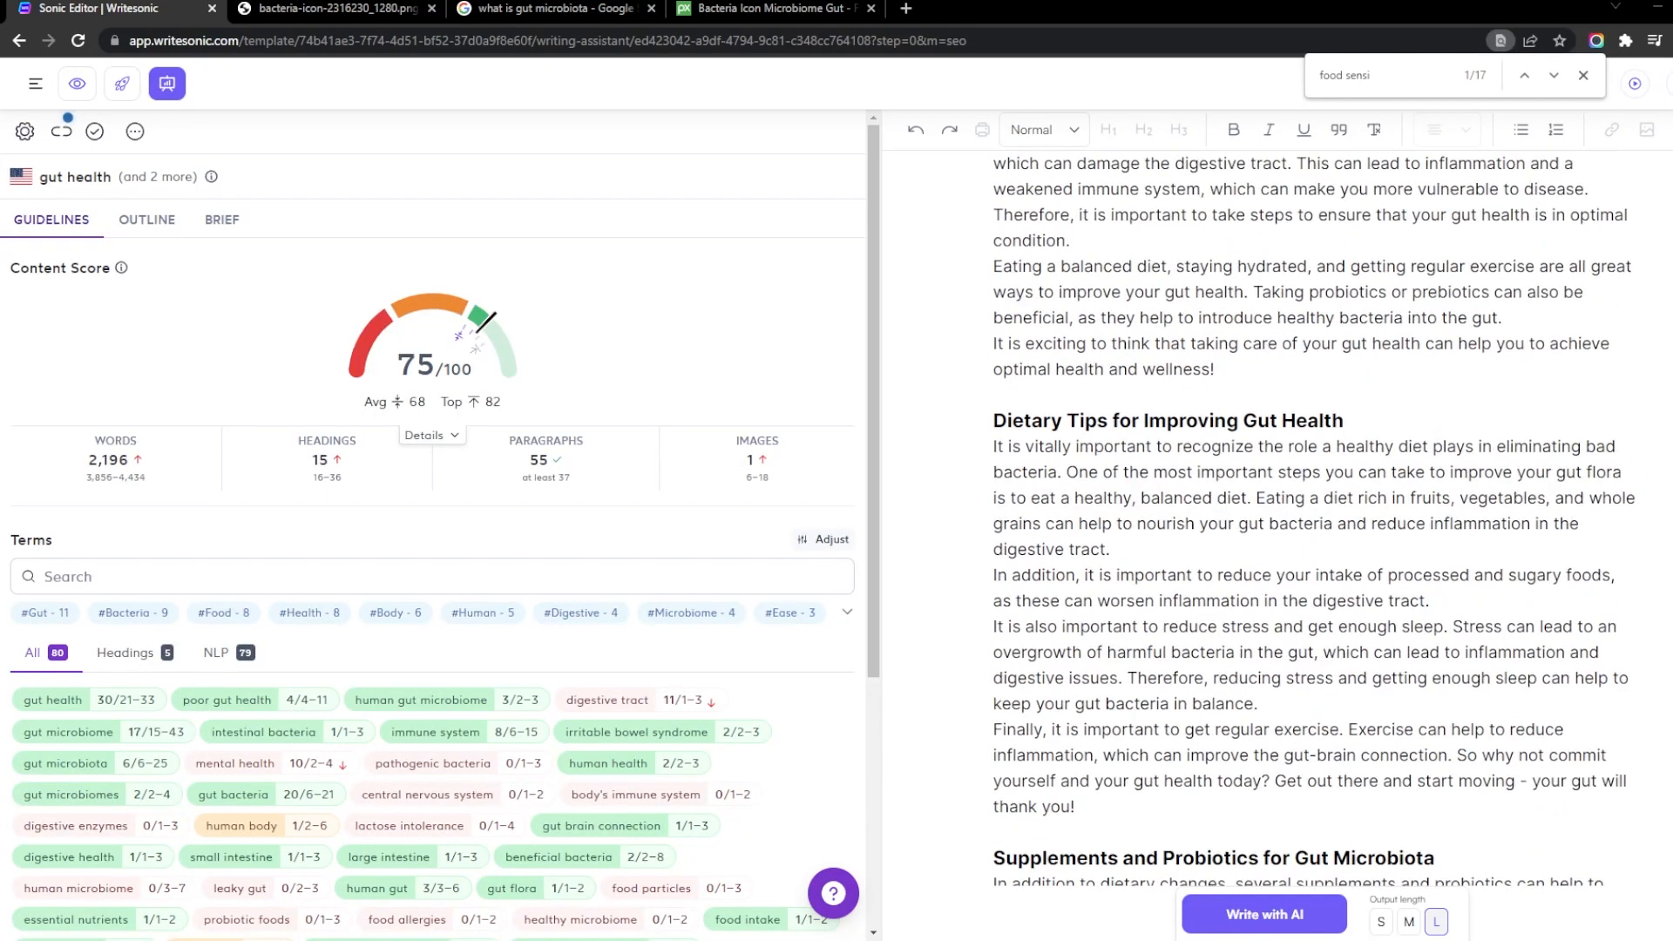
click(1584, 75)
scroll(1656, 334, up, 20)
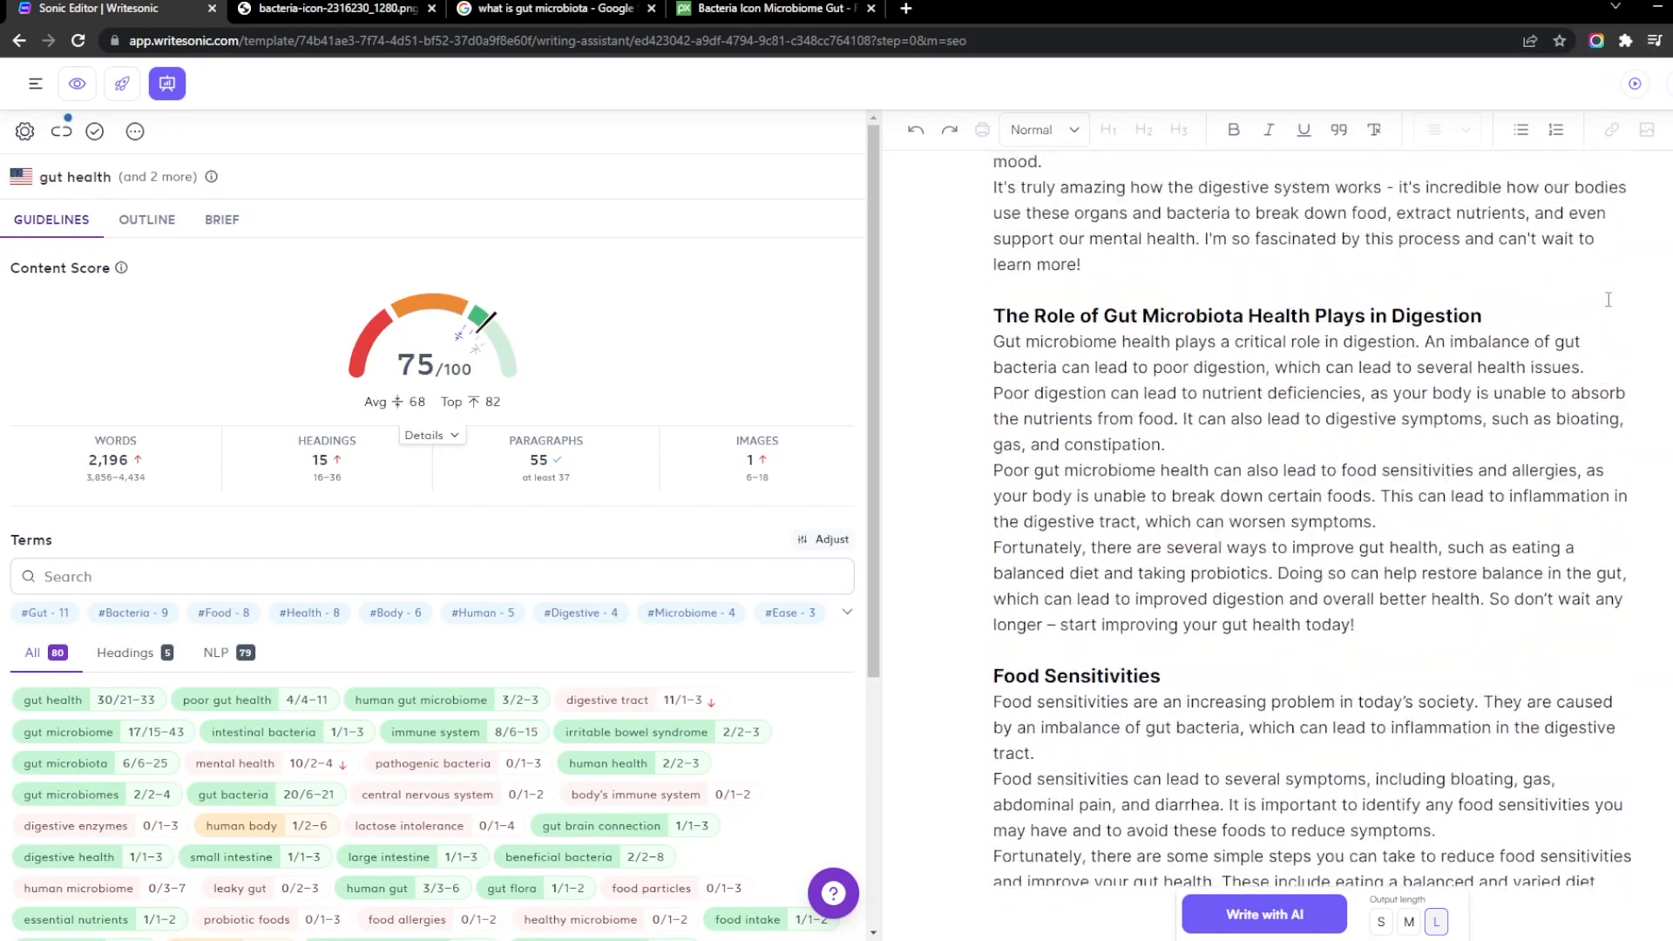
scroll(1656, 333, down, 12)
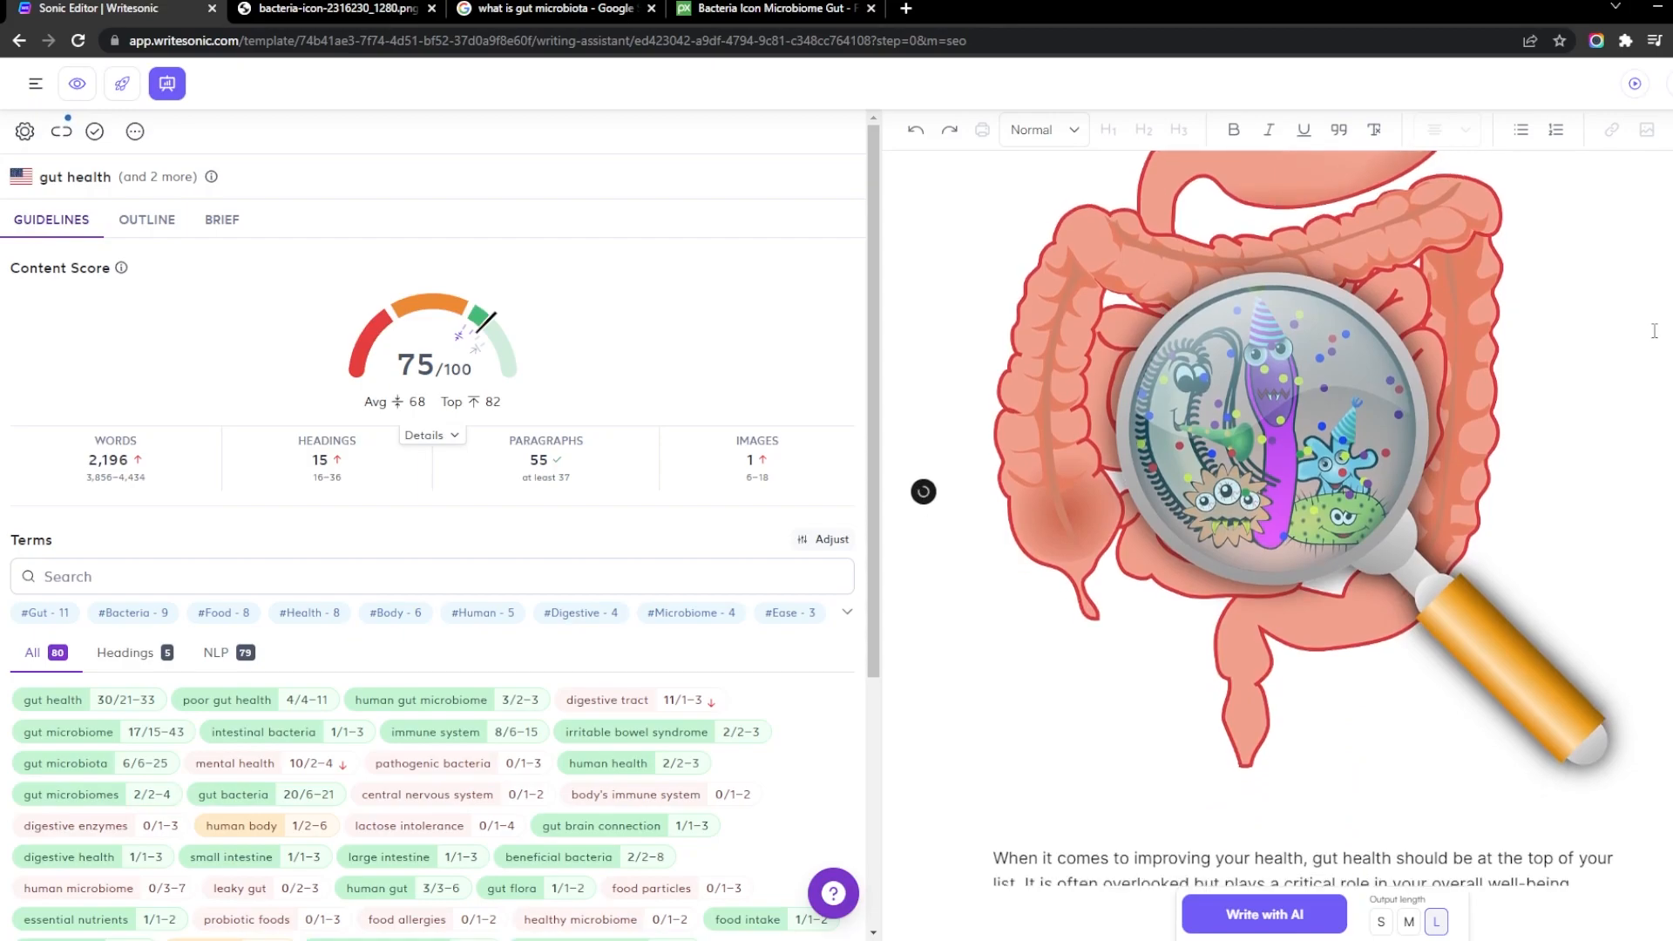
scroll(1654, 331, down, 10)
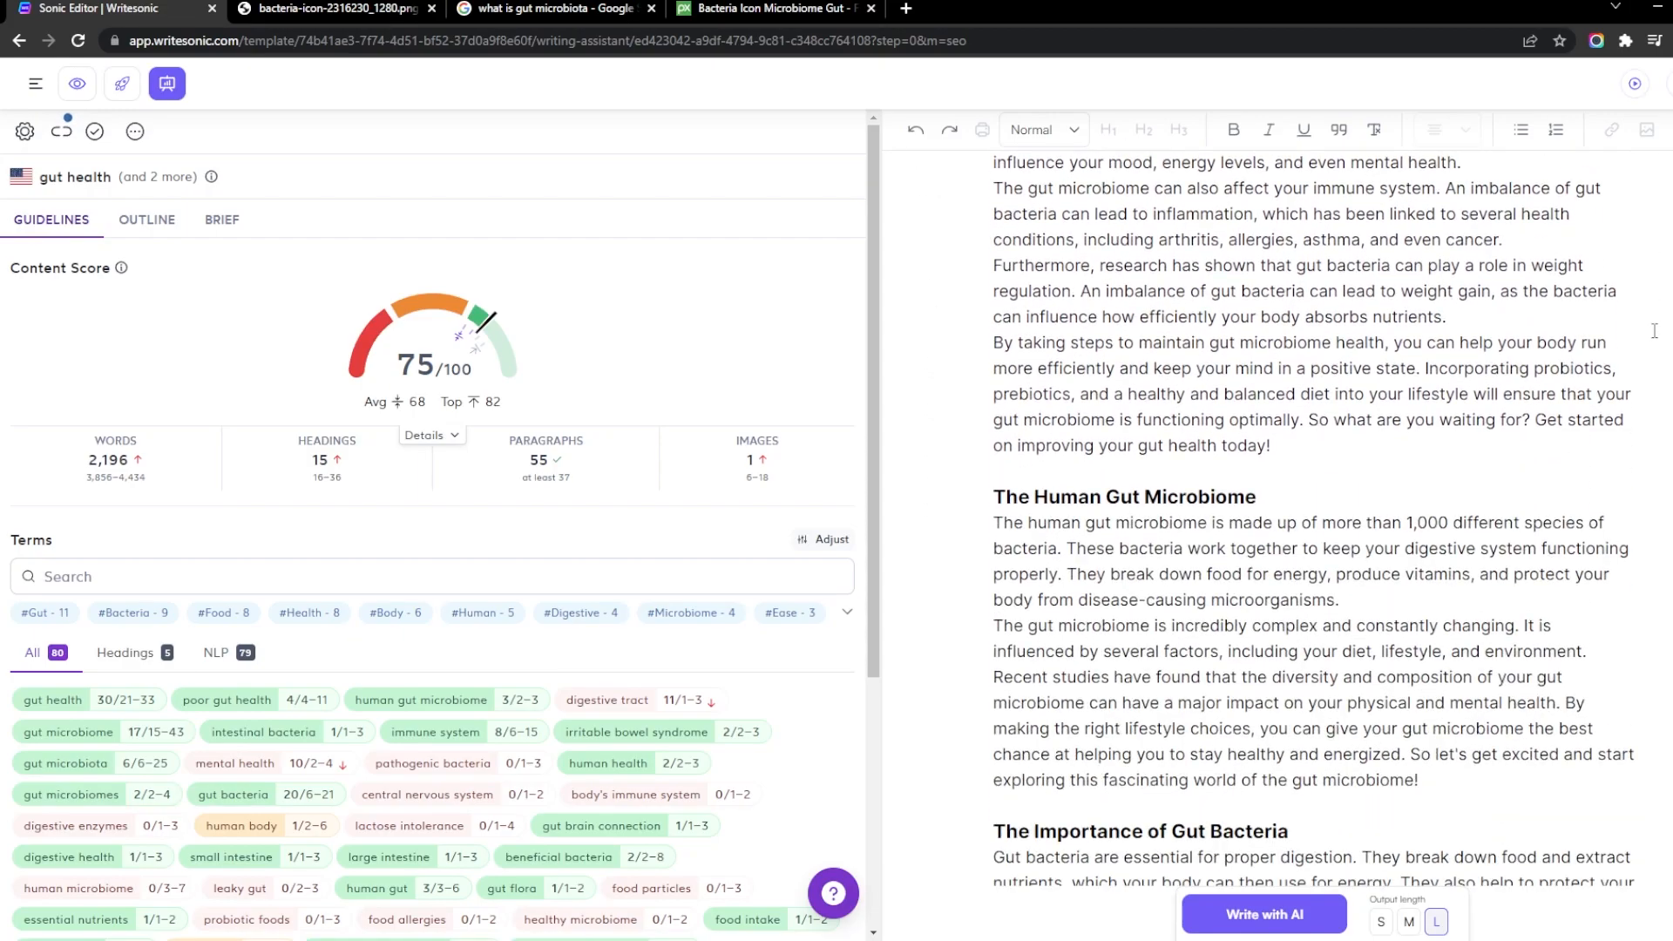
scroll(1655, 331, down, 12)
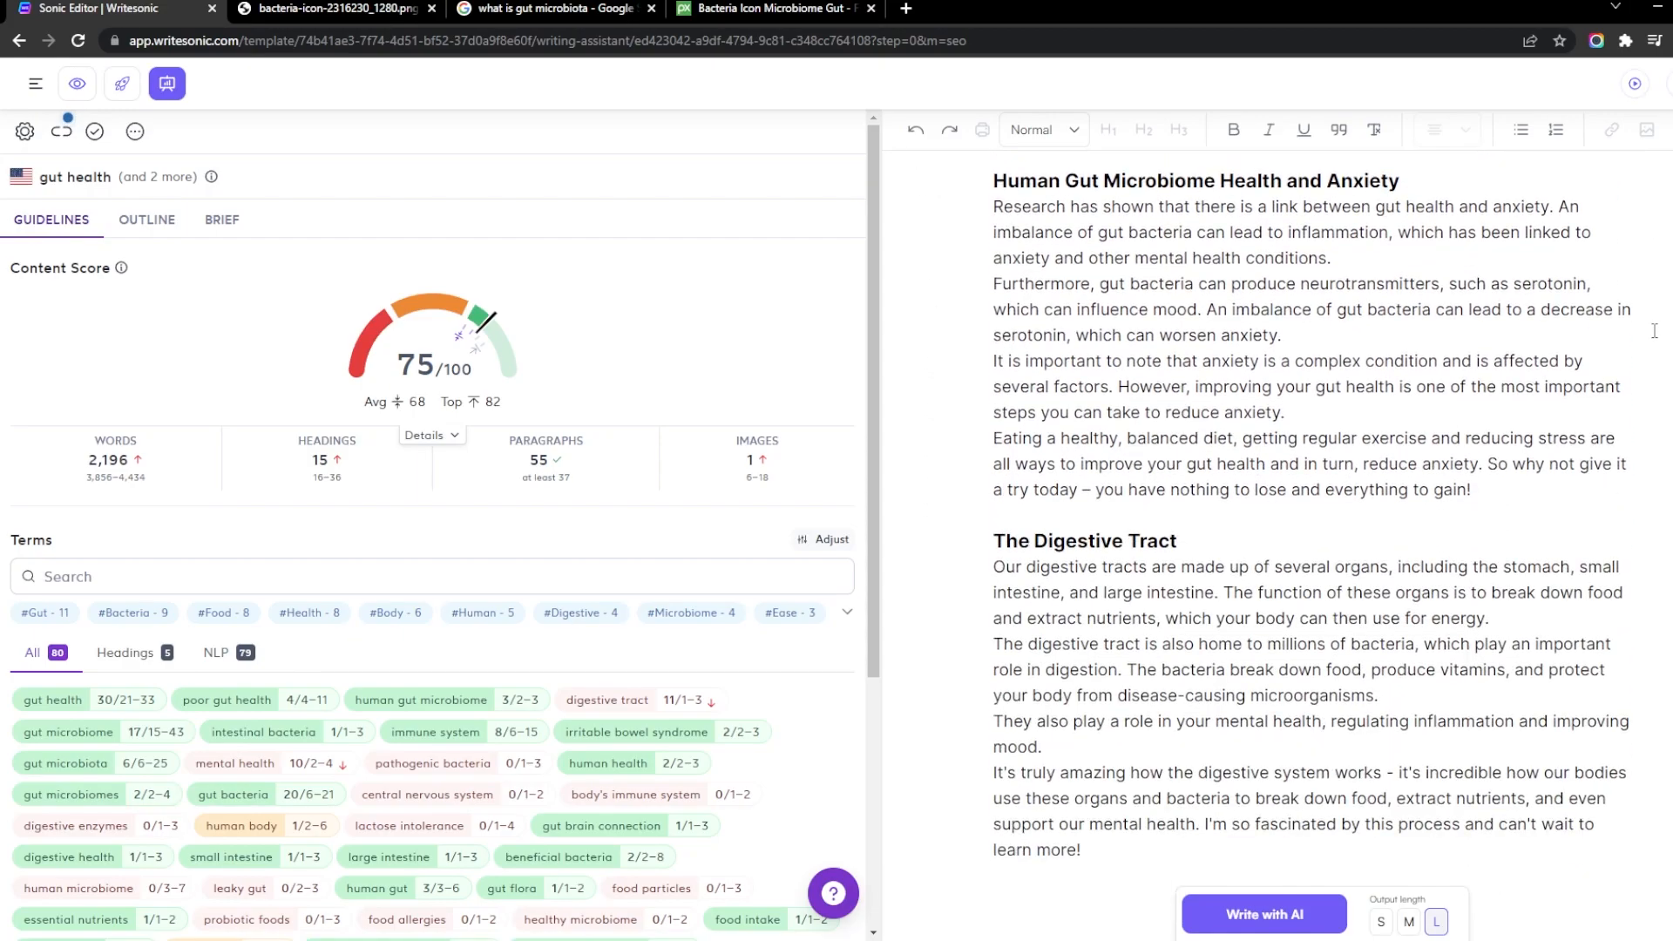
scroll(1654, 332, down, 12)
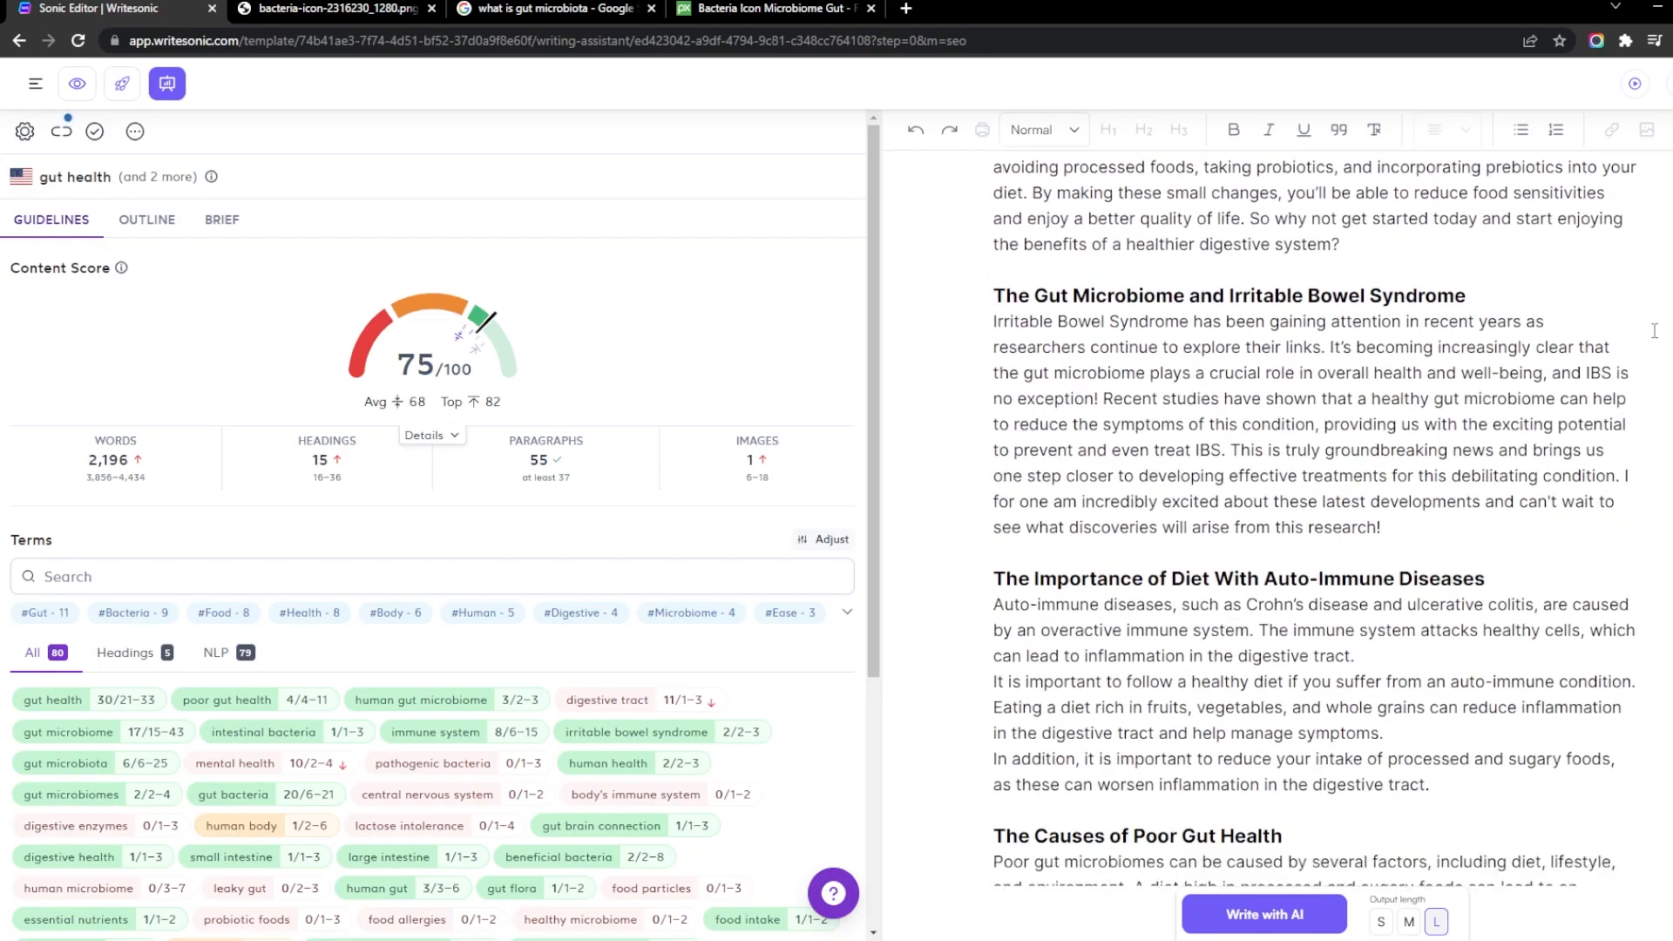
scroll(1655, 331, down, 10)
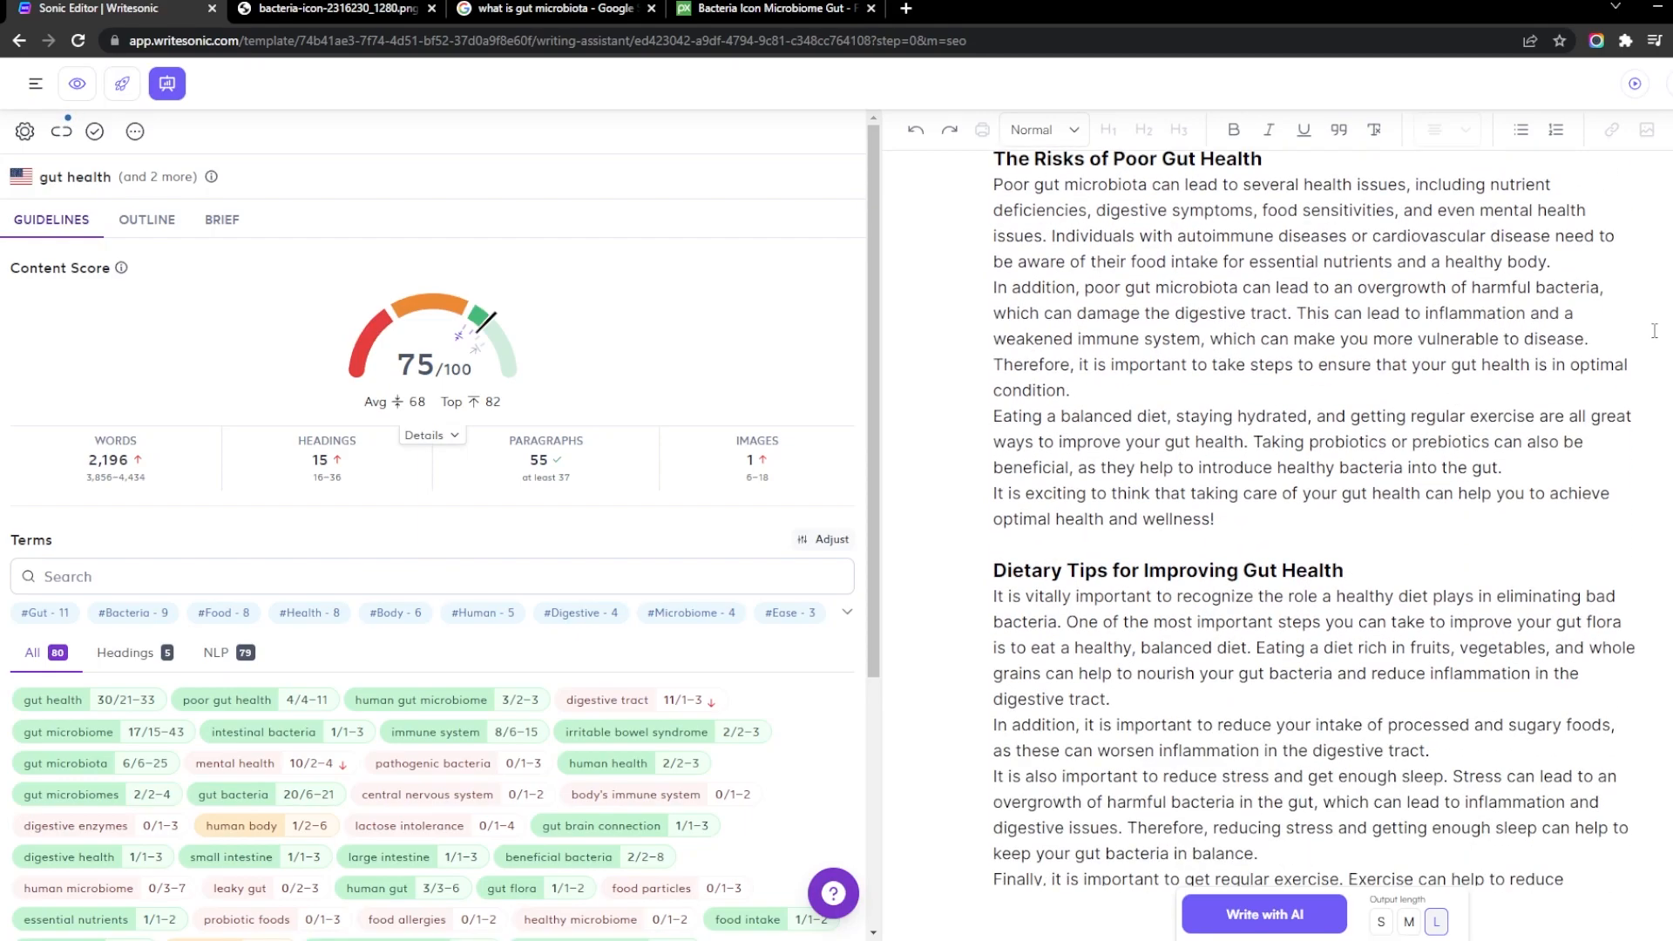
scroll(1654, 332, down, 2)
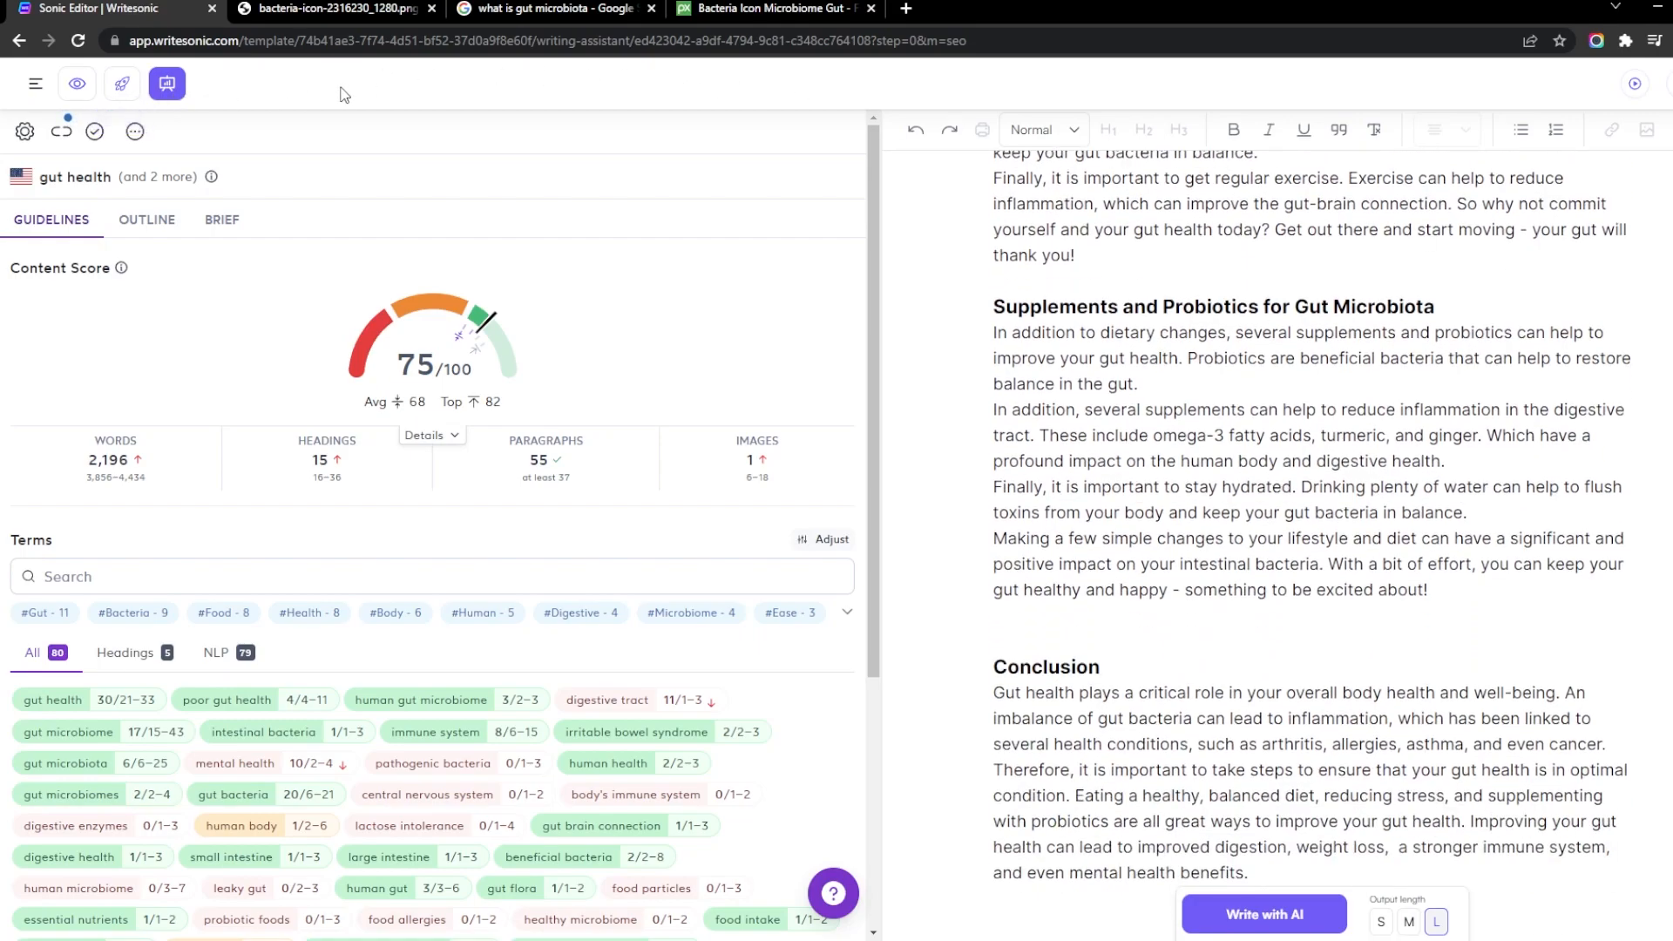
scroll(365, 364, down, 5)
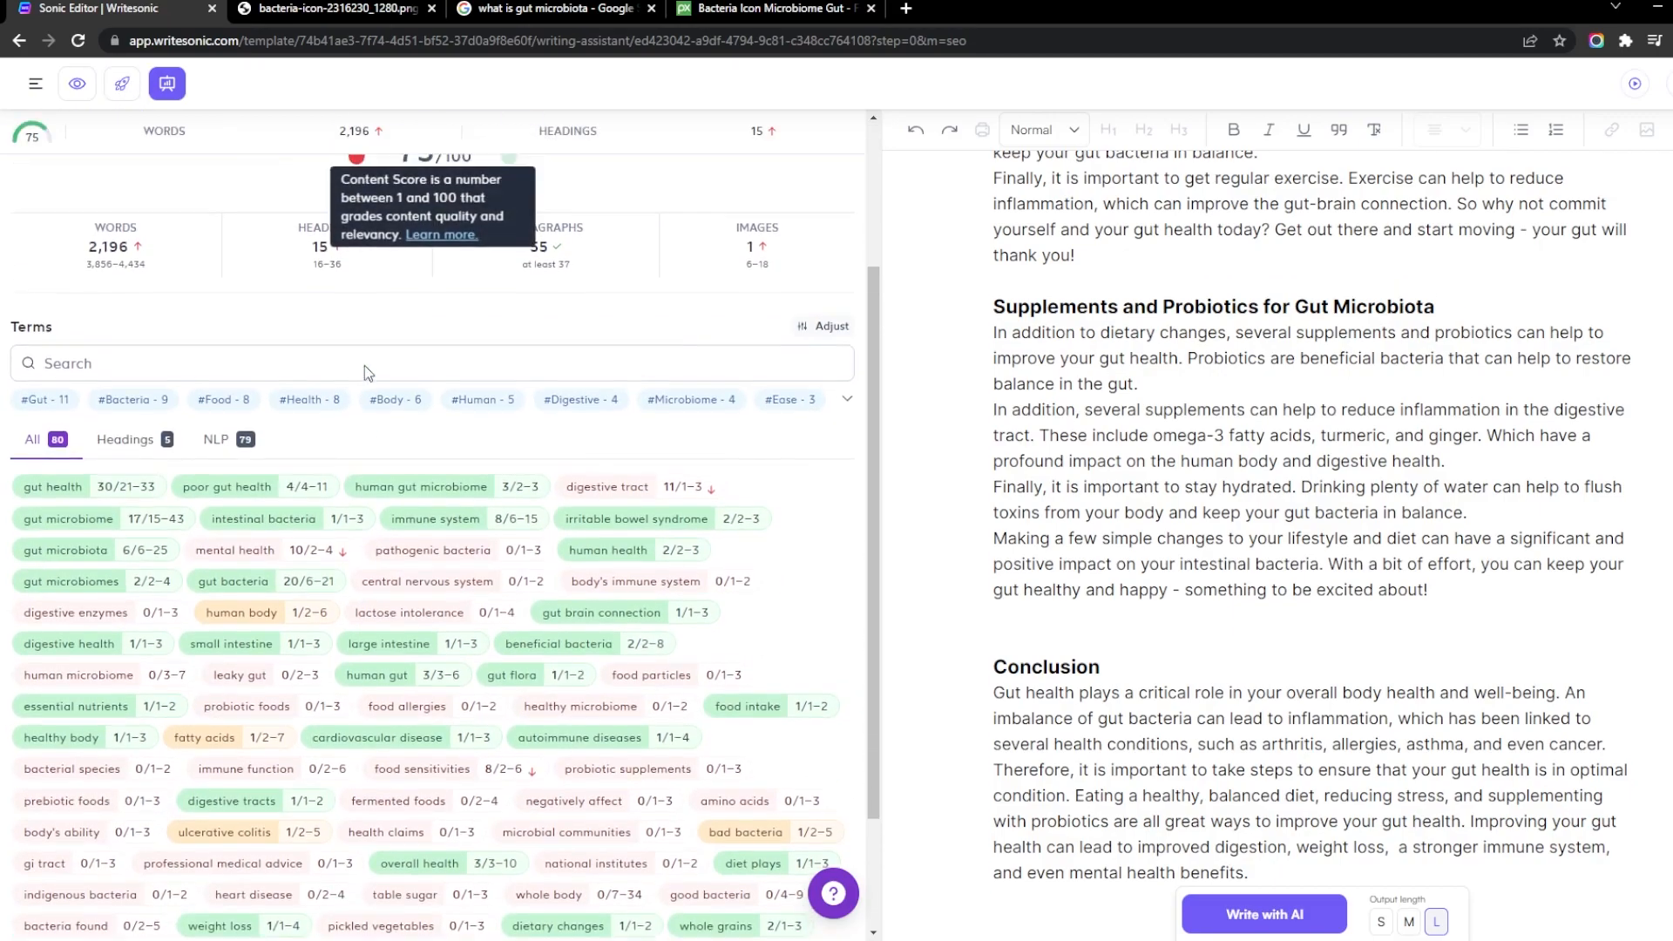
Switch the editor to Sonic mode and on to focus mode, and read through the article from its title to the Conclusion
click(129, 100)
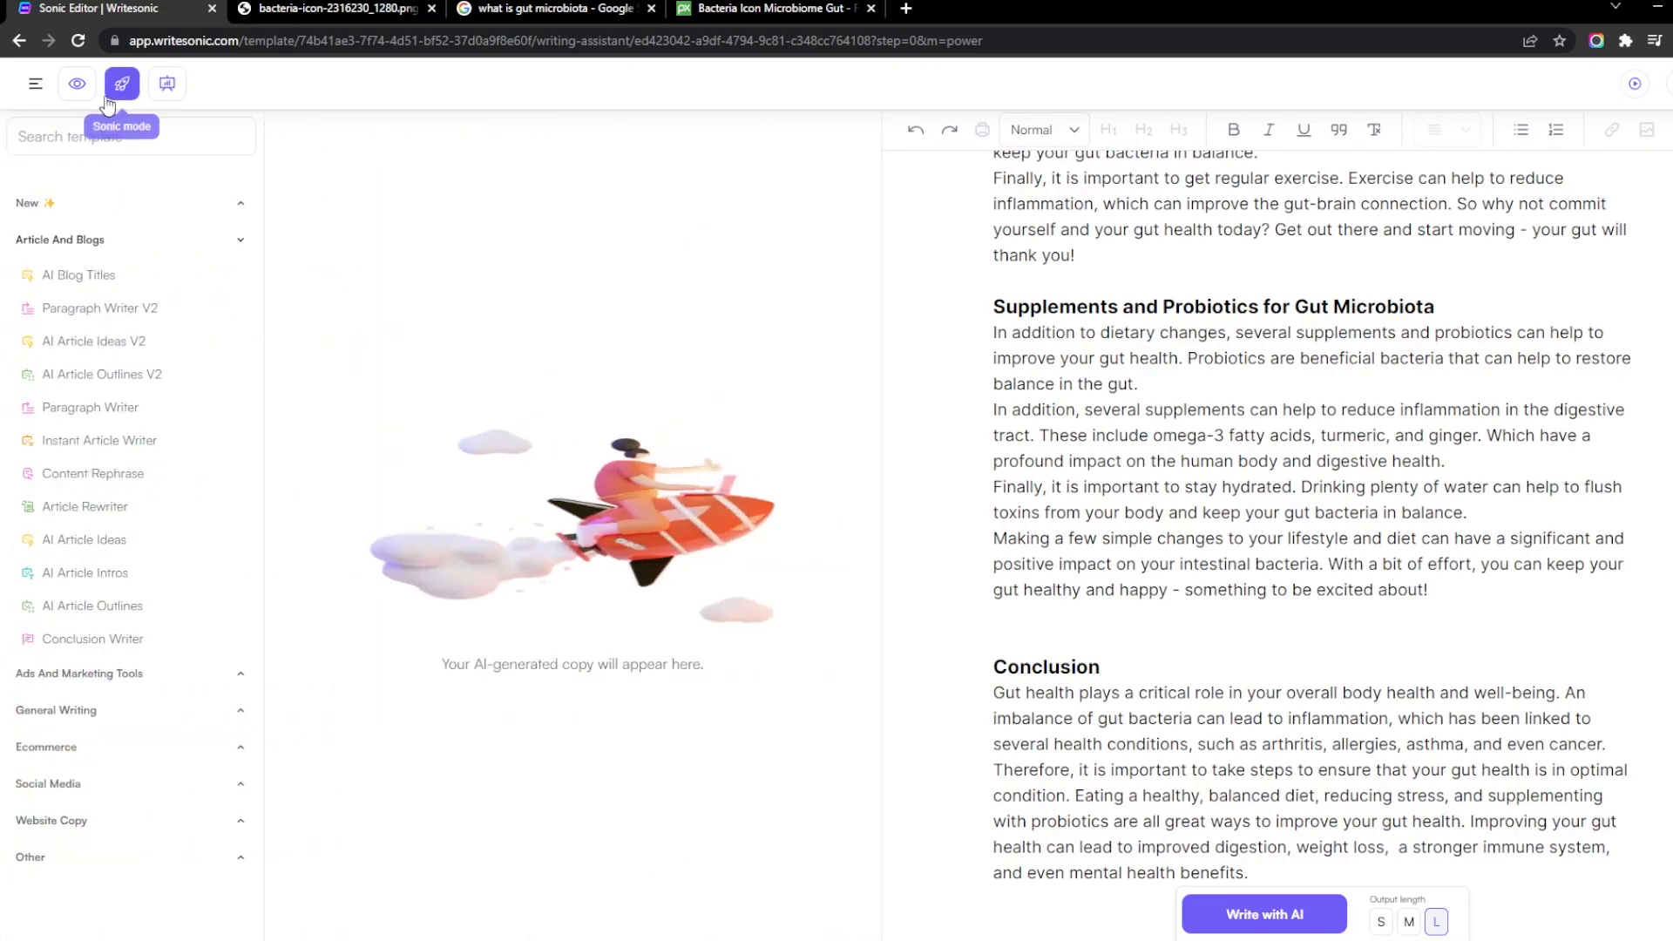
click(68, 97)
scroll(778, 390, up, 10)
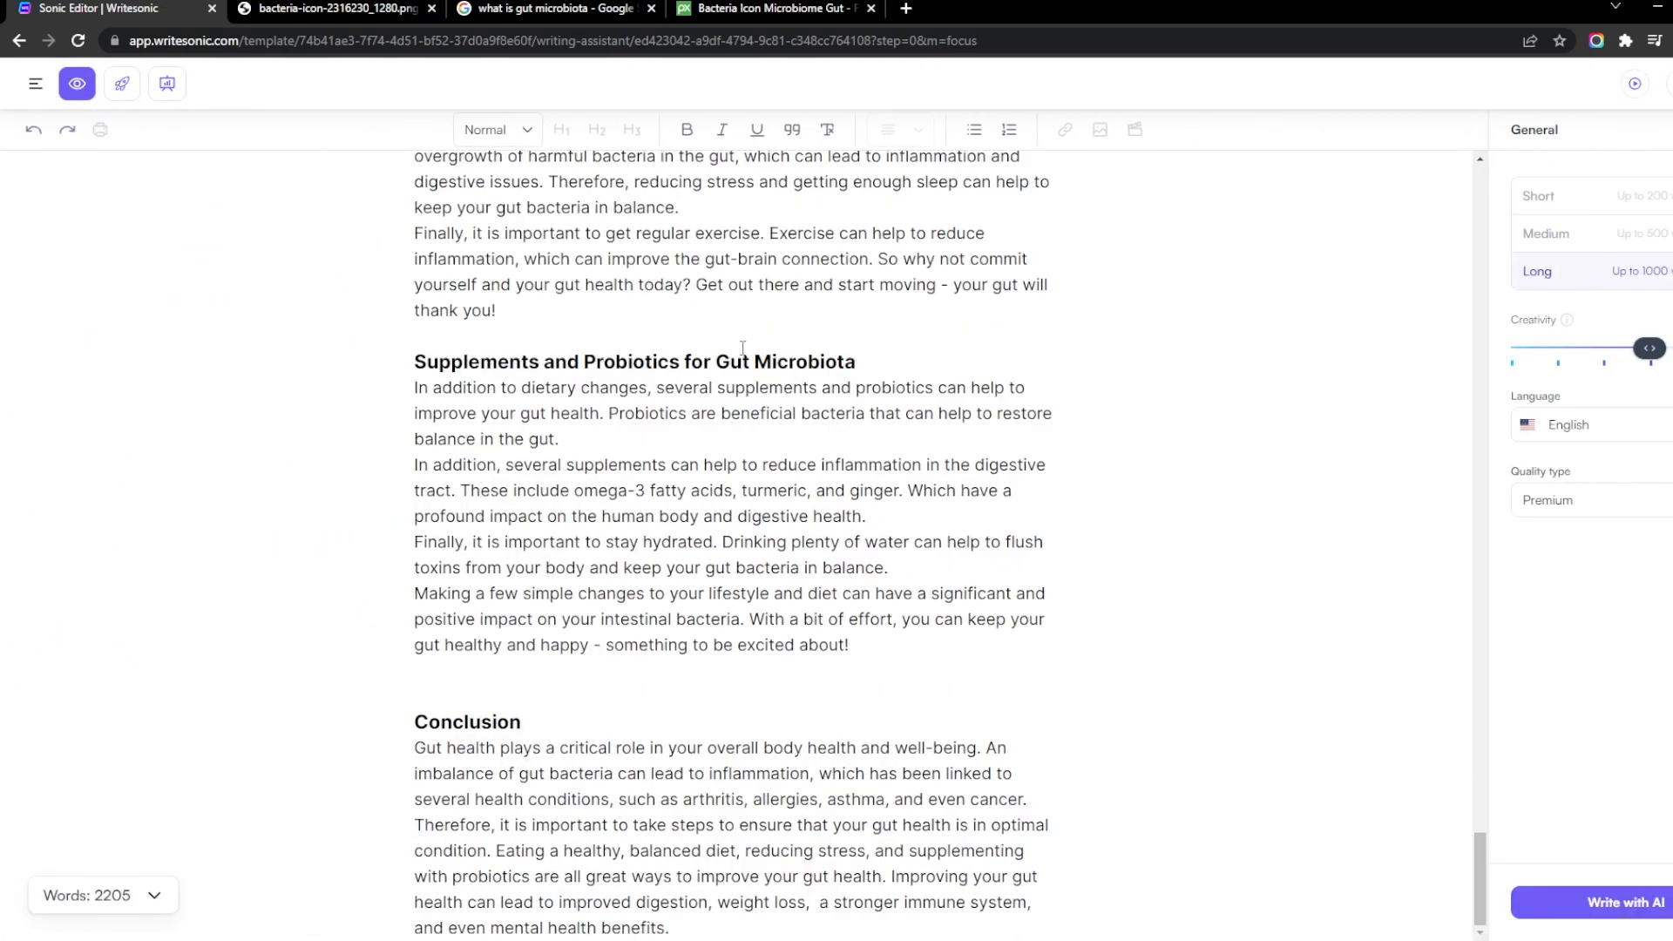
scroll(778, 389, up, 10)
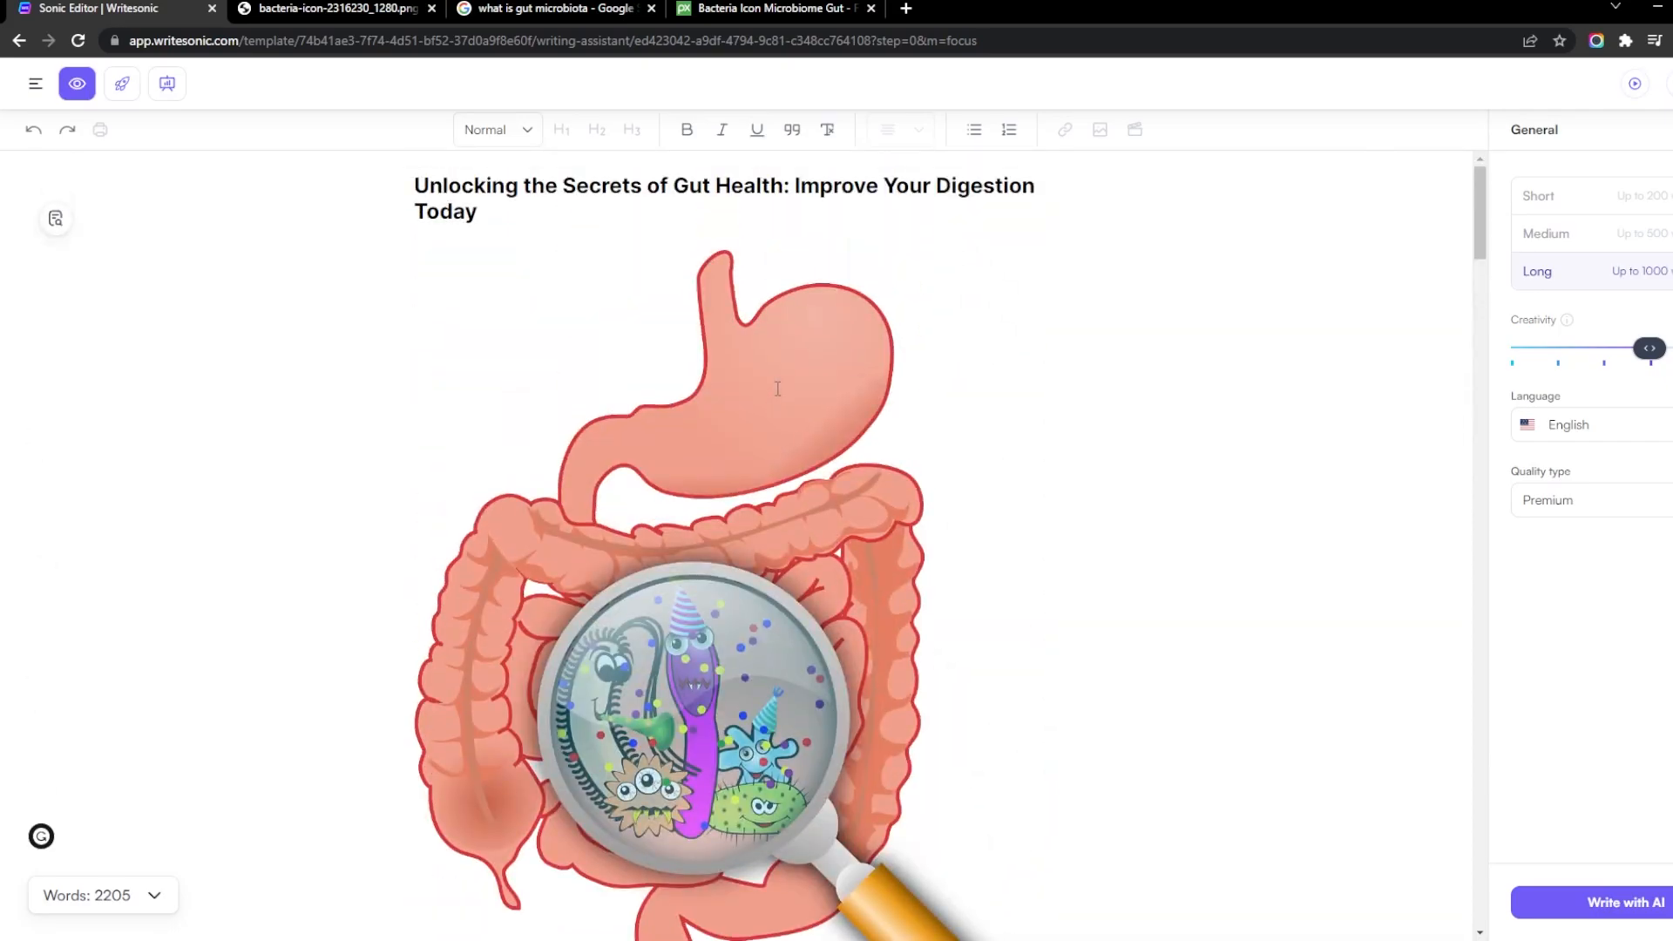
scroll(778, 390, down, 15)
scroll(783, 391, down, 15)
scroll(784, 391, down, 15)
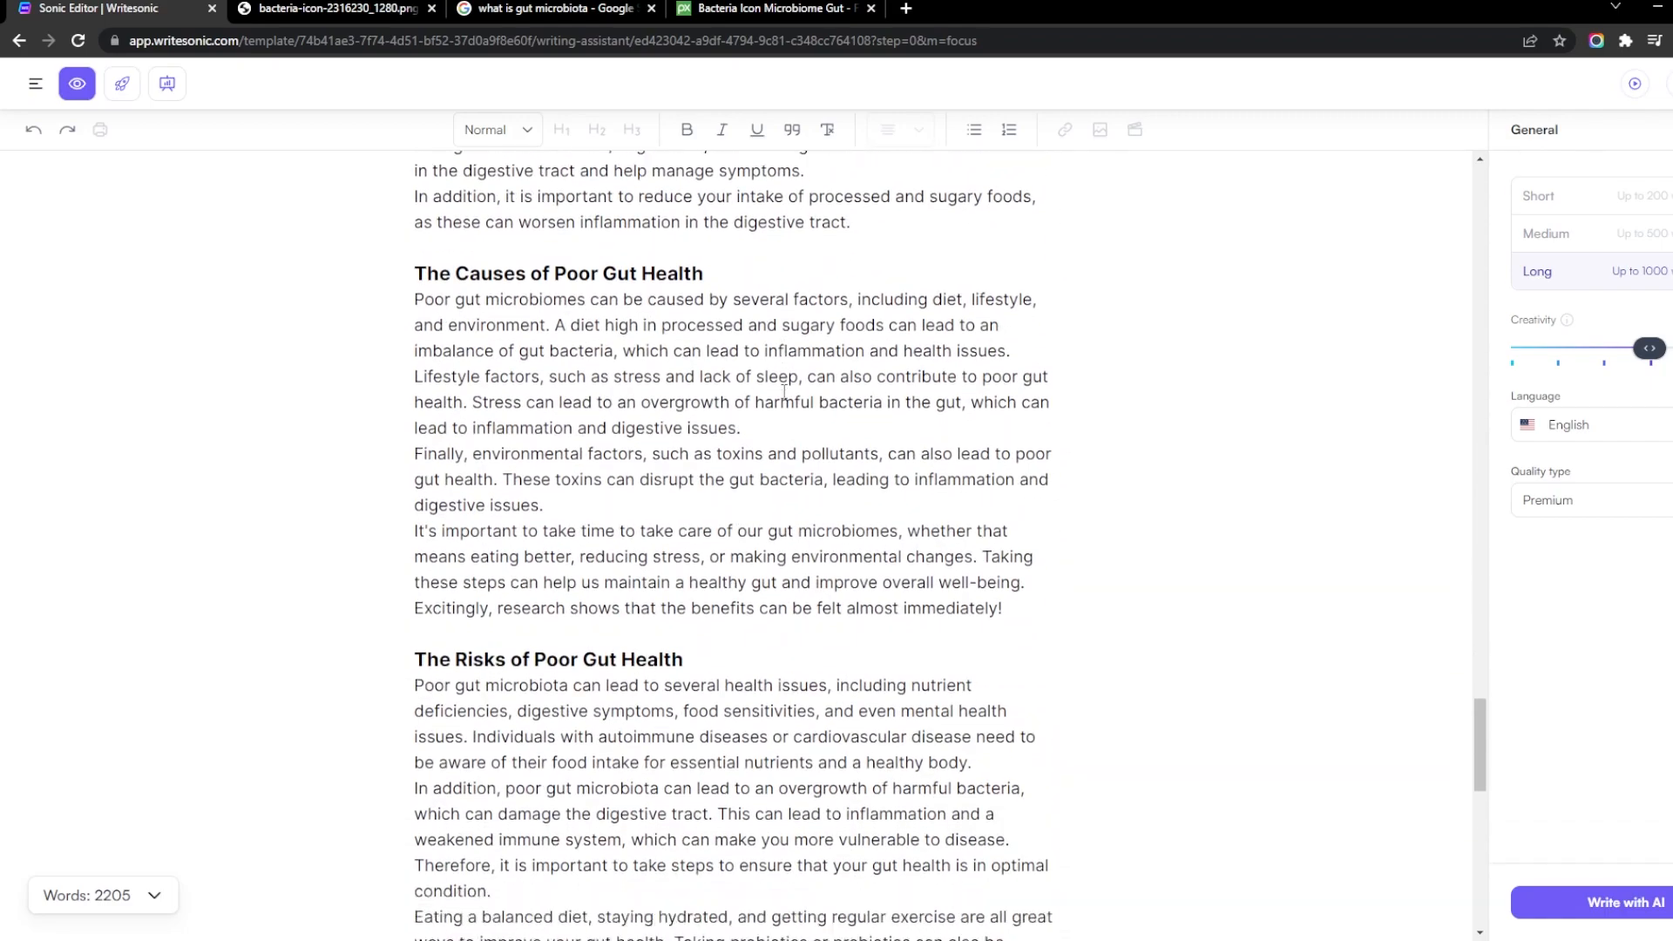
scroll(783, 391, down, 15)
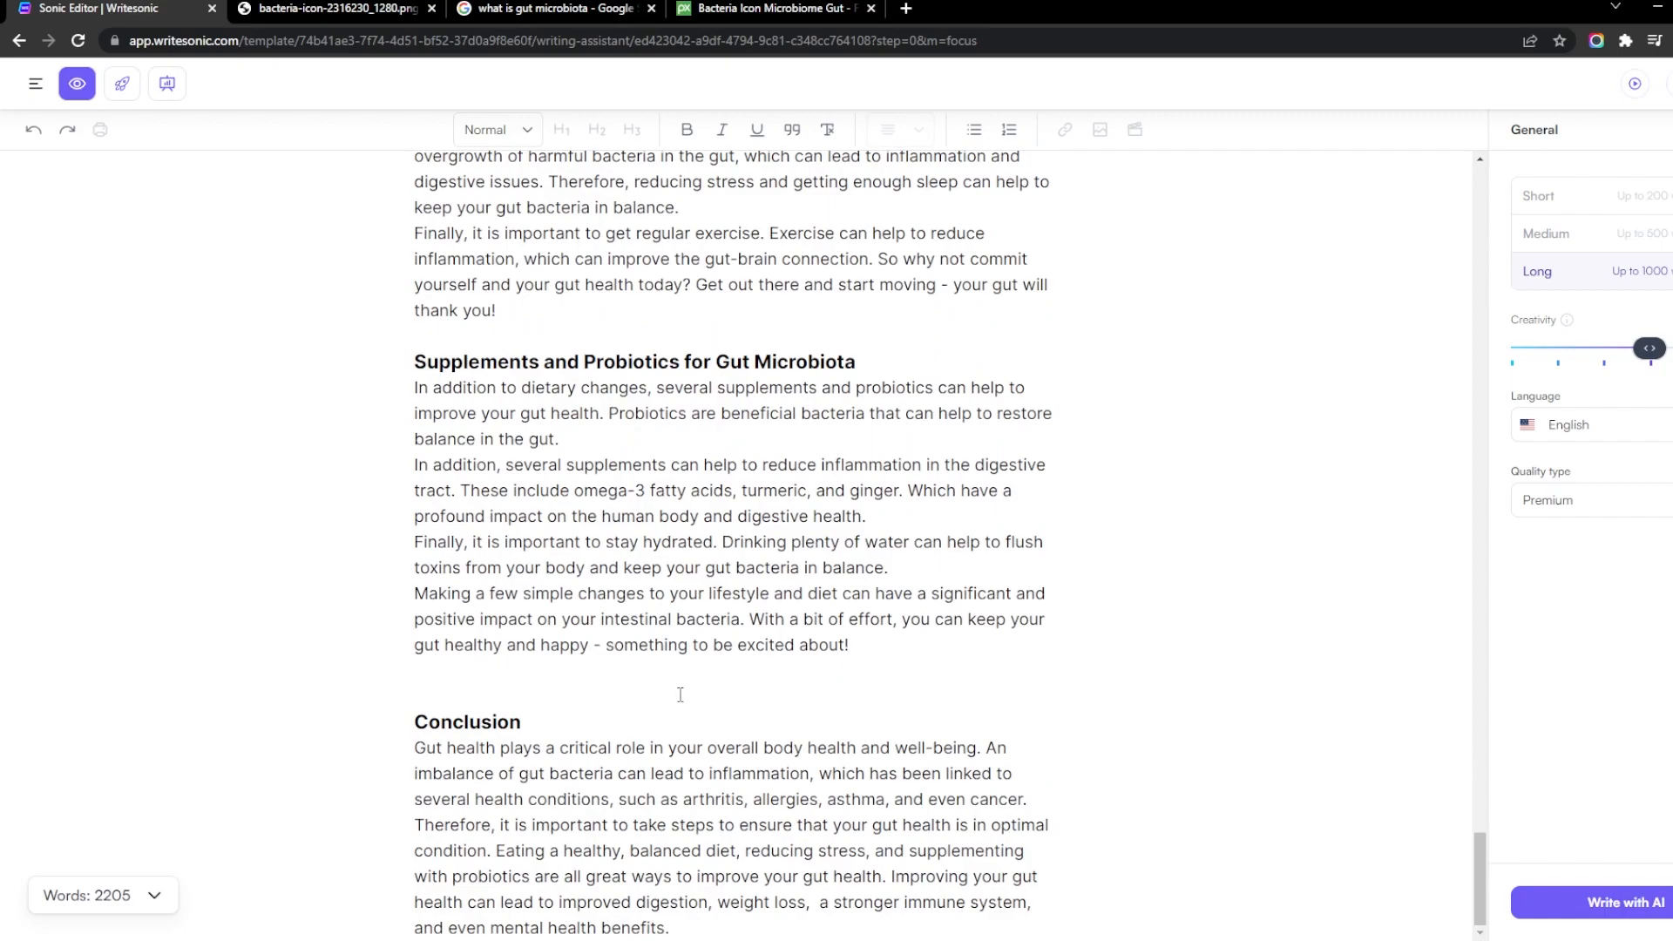
key(BackSpace)
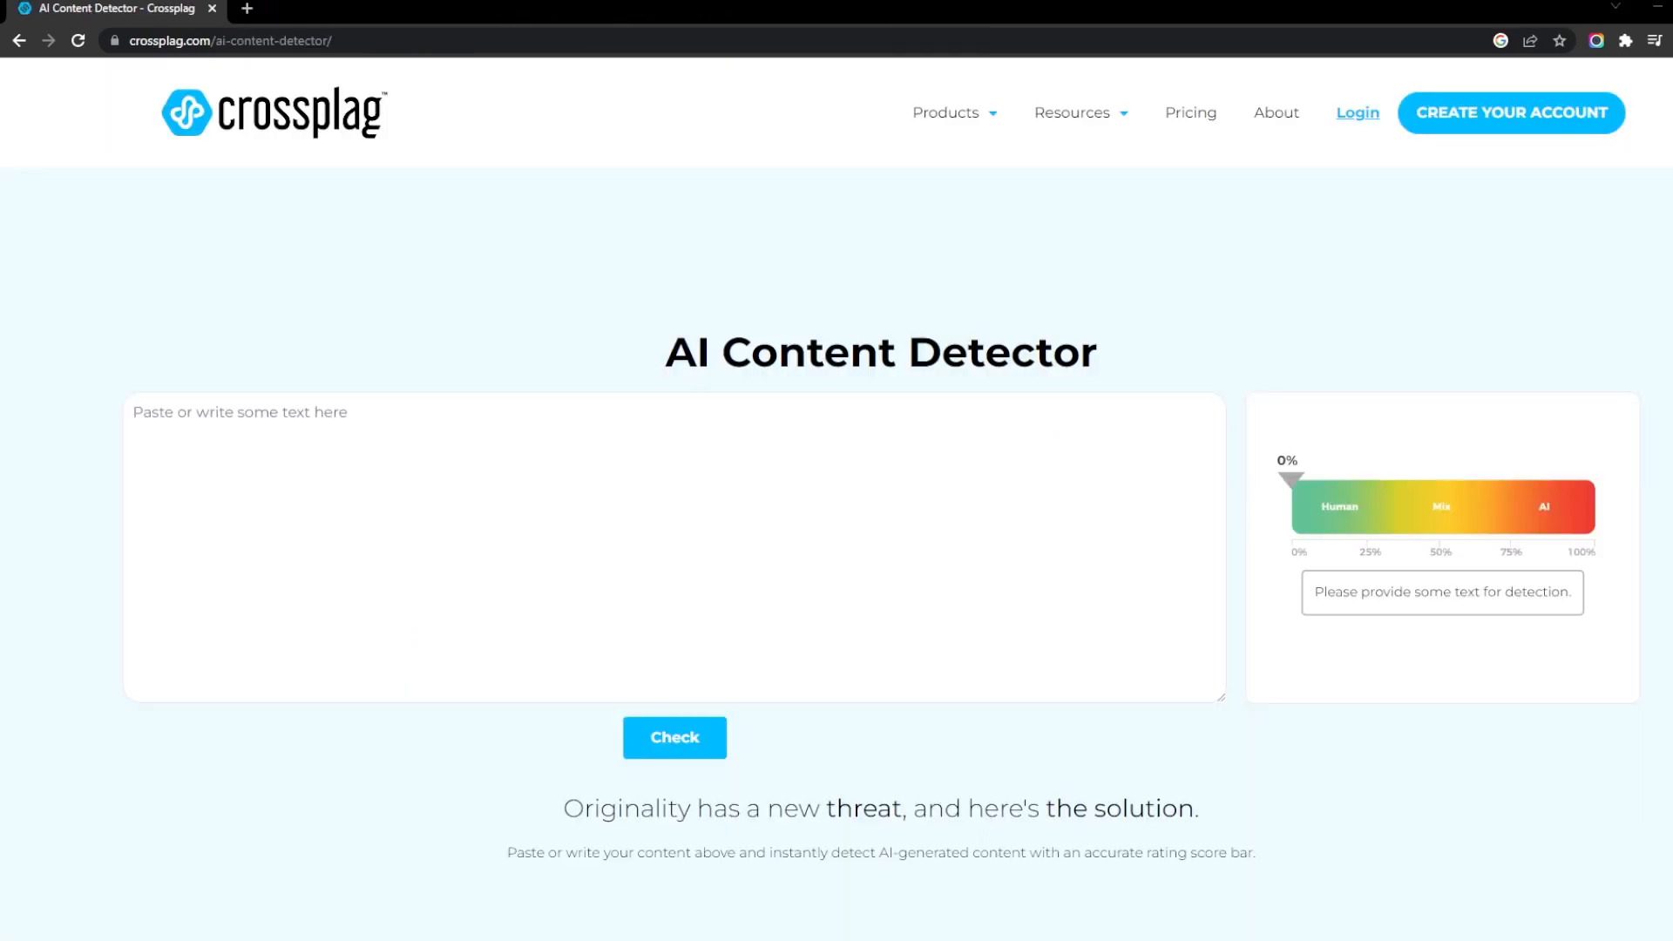
In Crossplag's AI Content Detector, paste the copied text for analysis and run the check
click(133, 412)
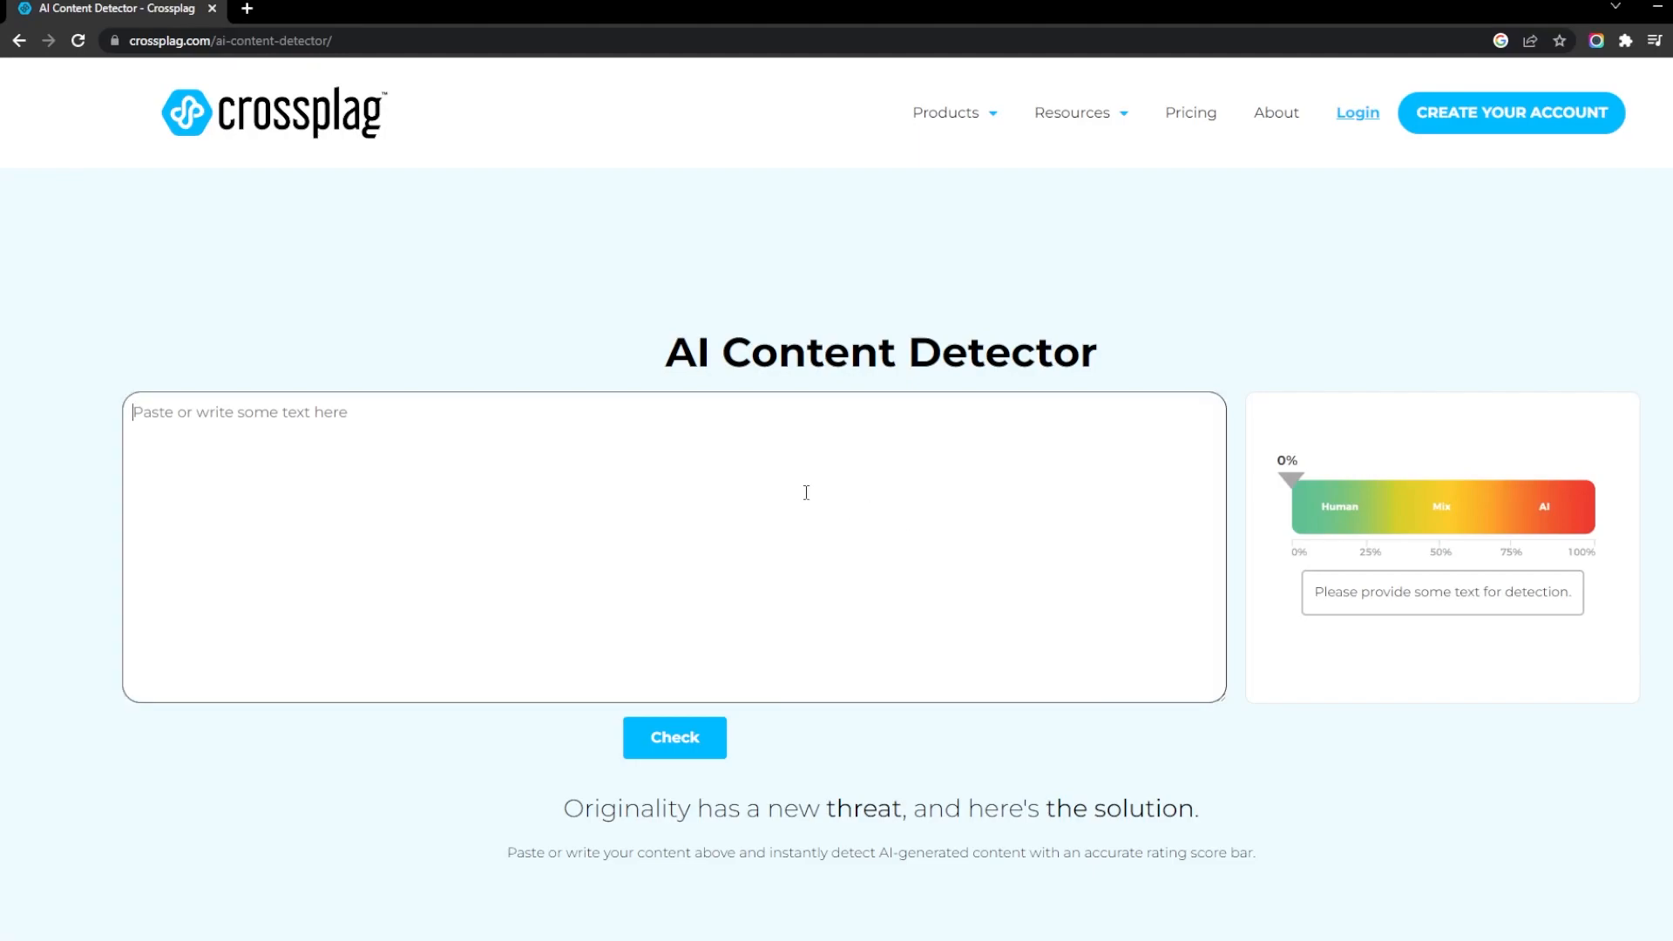
key(ctrl+v)
click(697, 744)
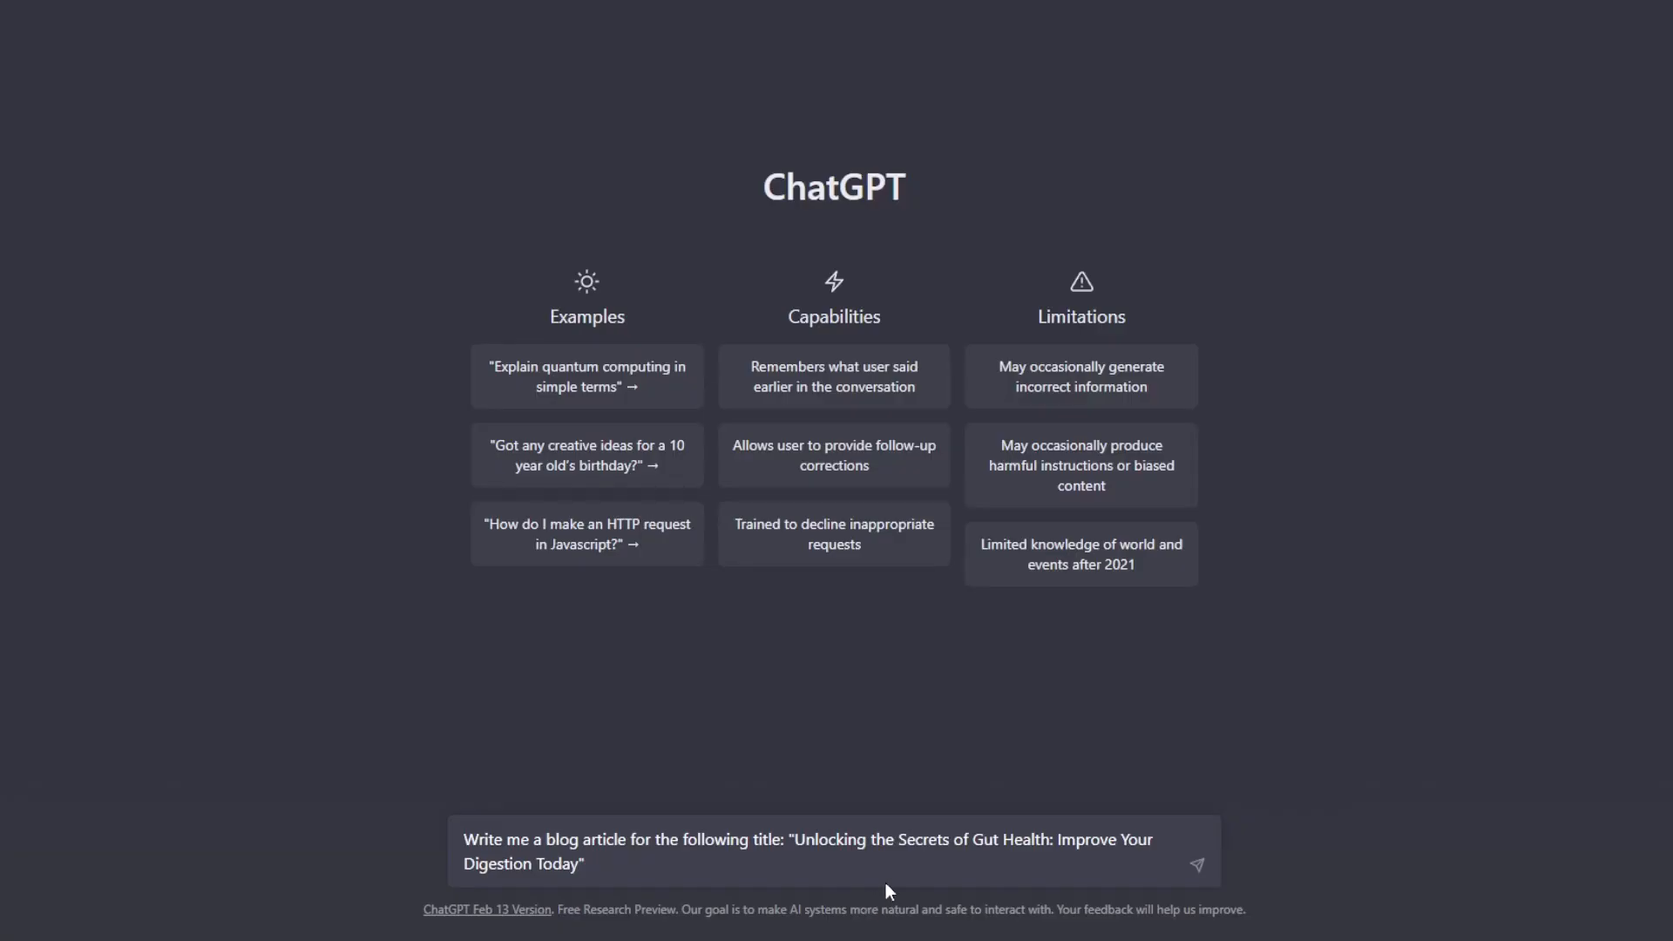
Have ChatGPT write a blog article titled "Unlocking the Secrets of Gut Health: Improve Your Digestion Today" and review its text in Crossplag's AI Content Detector
key(Return)
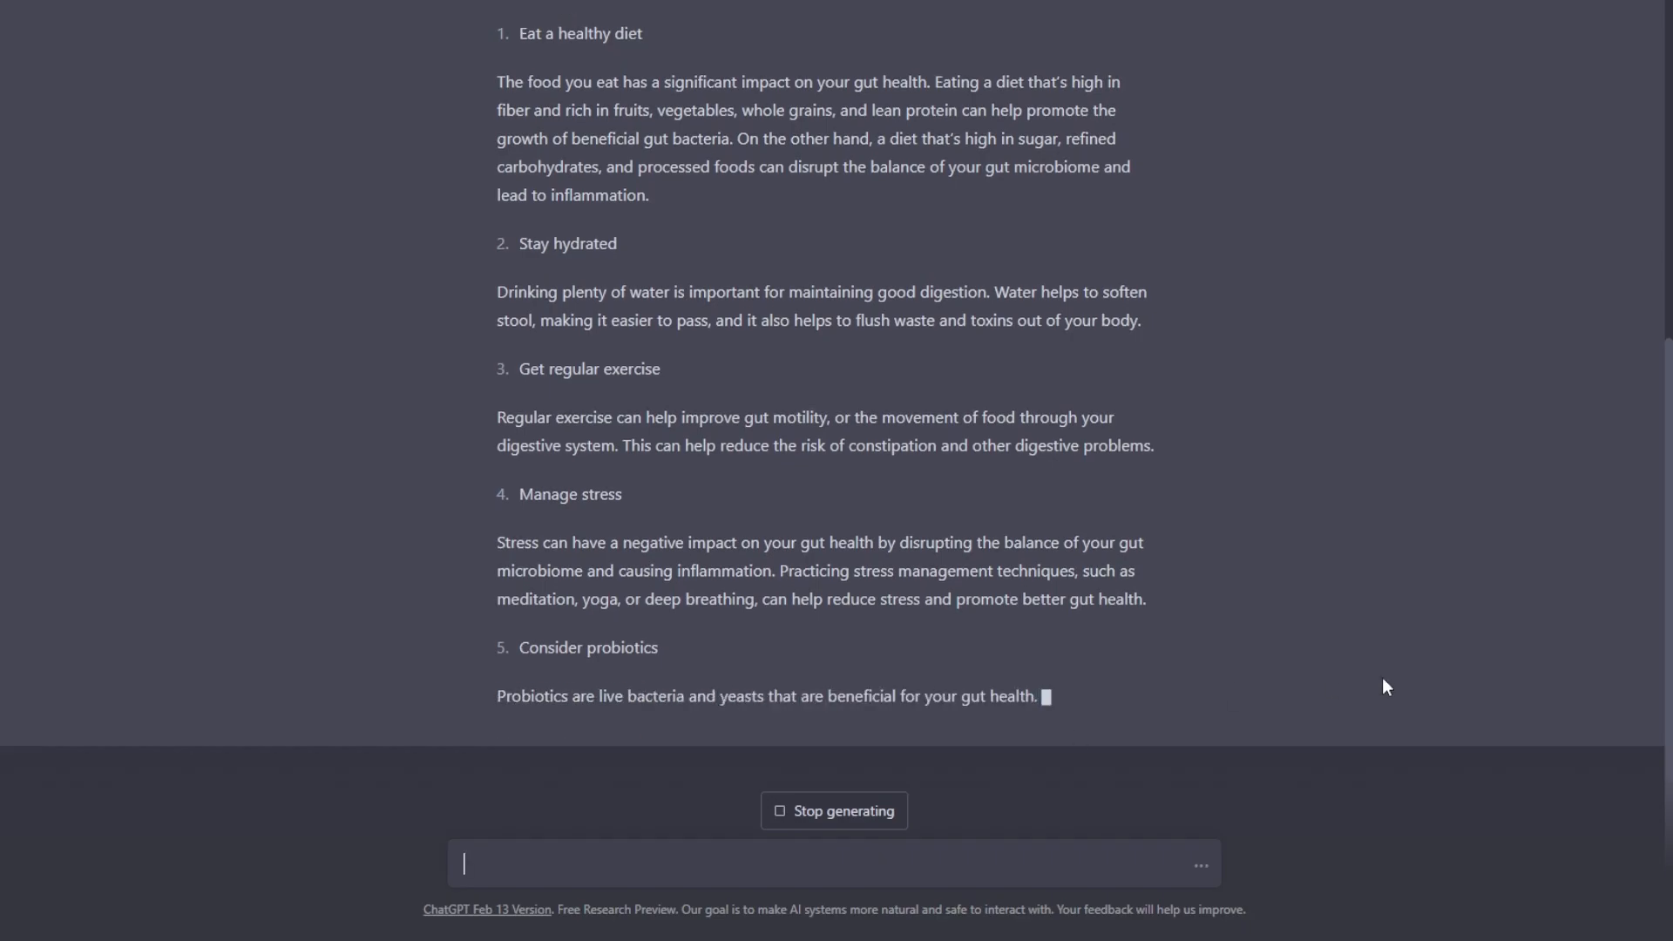
scroll(1405, 684, up, 7)
scroll(1404, 685, down, 8)
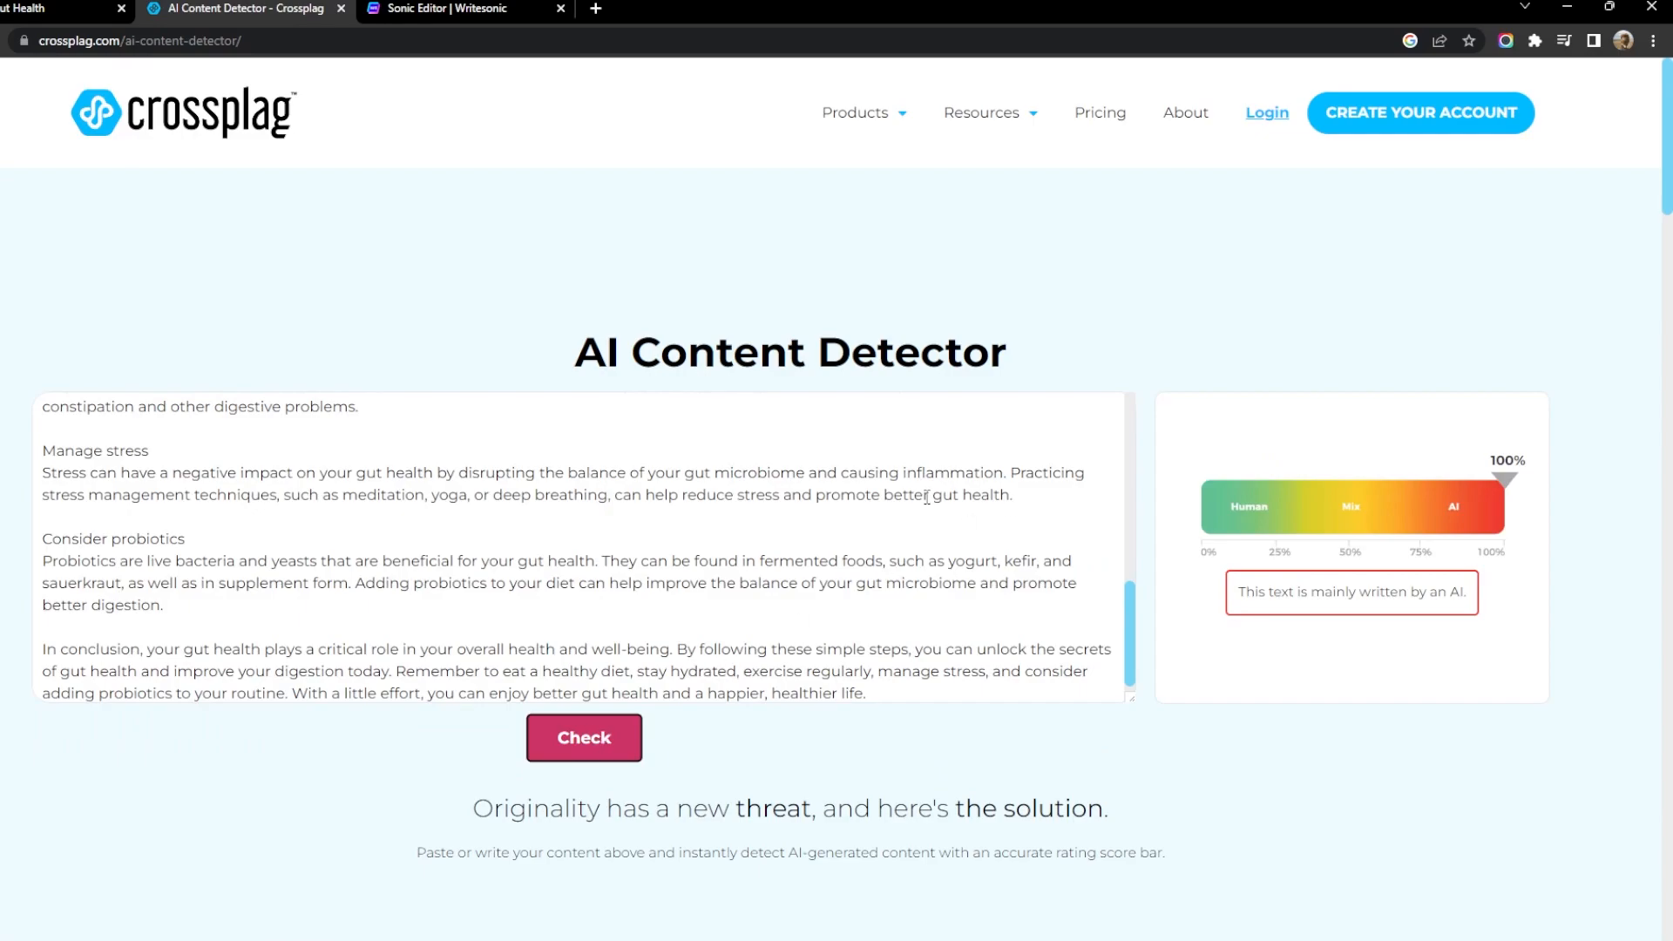
scroll(931, 497, up, 15)
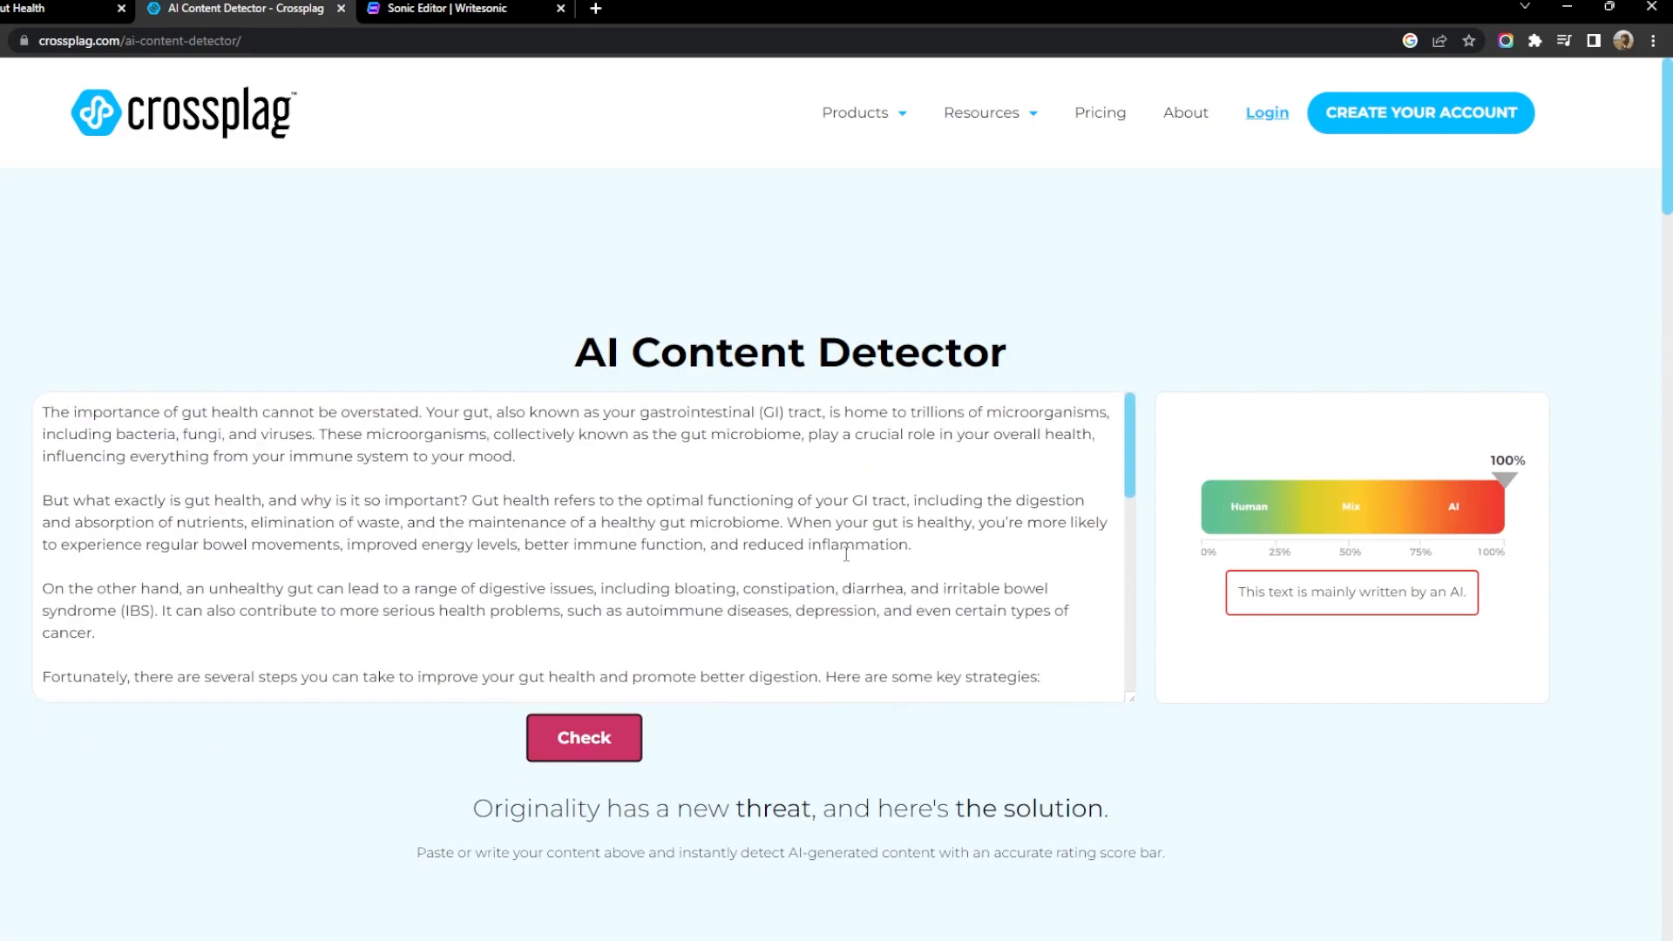